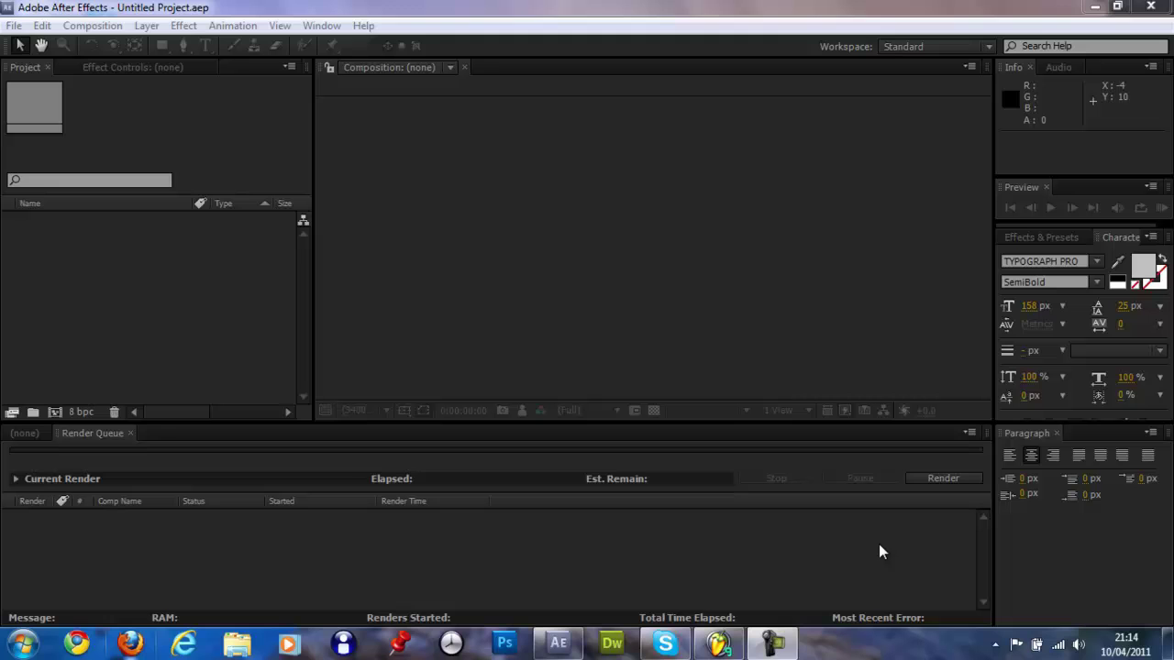
Start a new composition and name it 'space intro'
{"action": "left_click", "coordinate": [375, 186]}
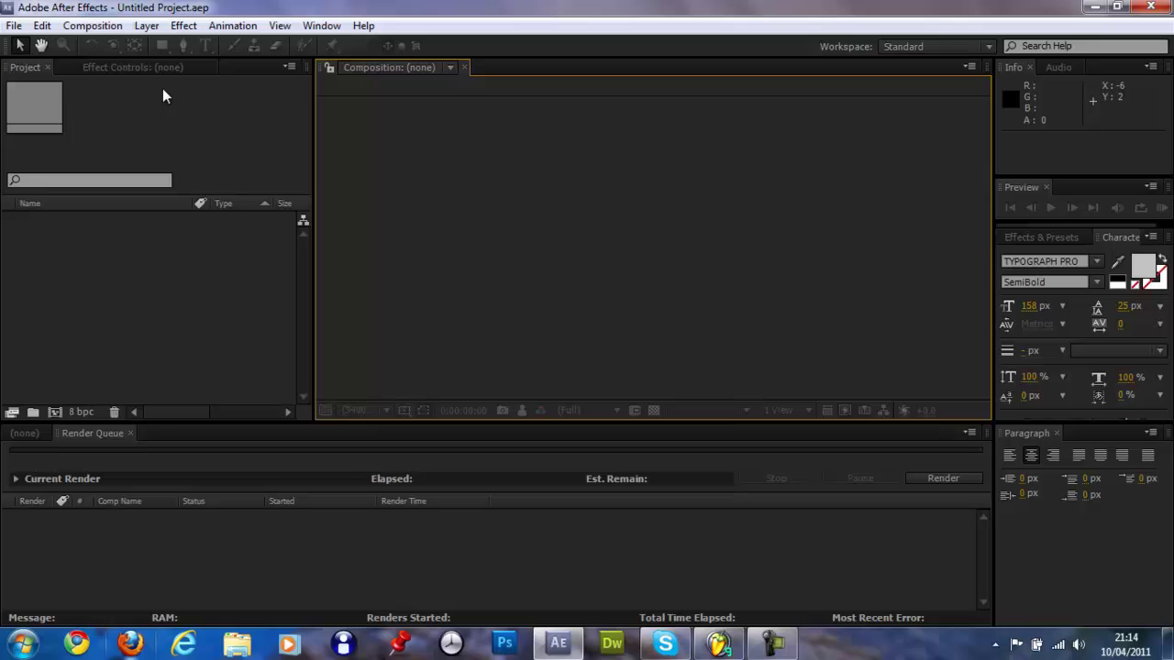
{"action": "left_click", "coordinate": [135, 109]}
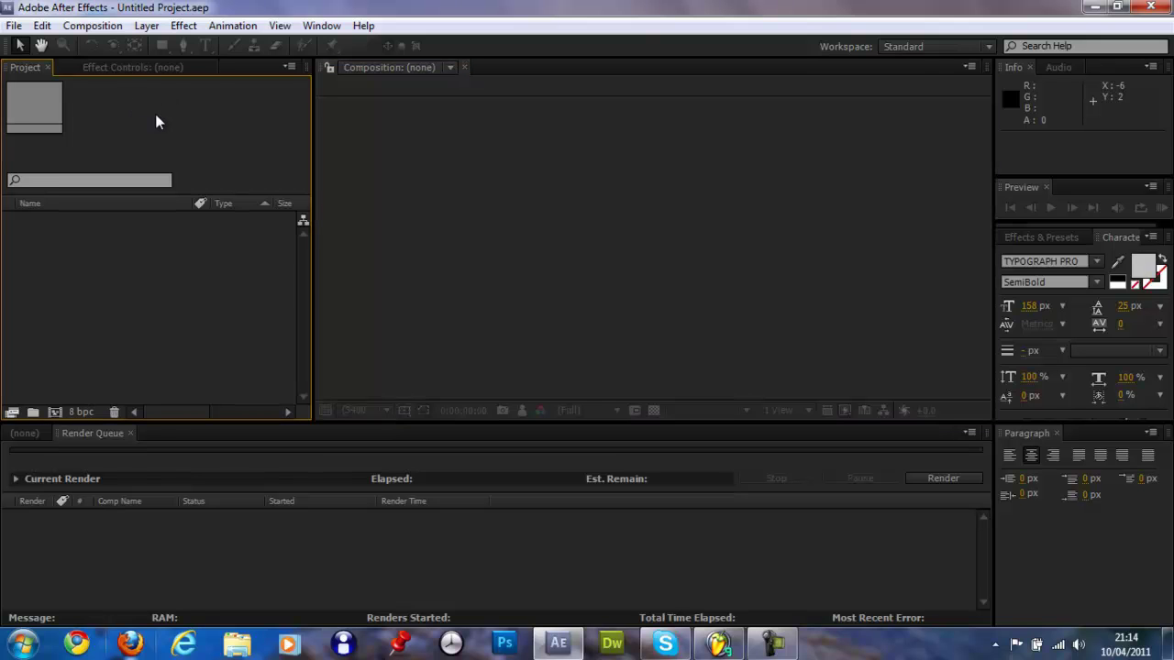
{"action": "left_click", "coordinate": [91, 26]}
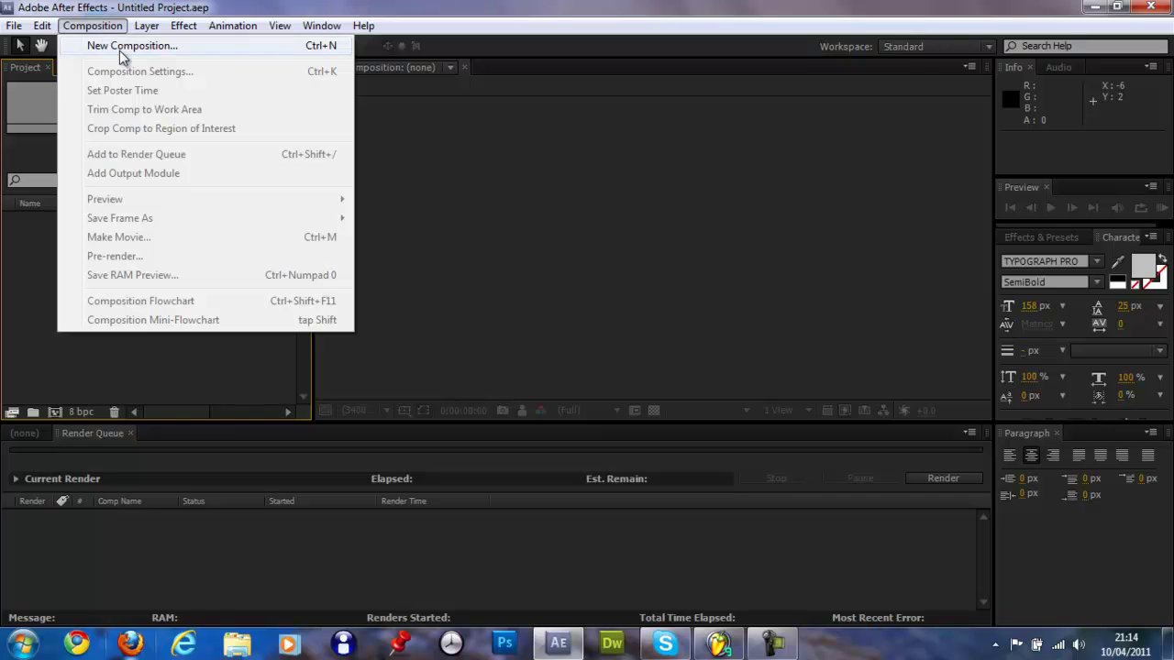
{"action": "left_click", "coordinate": [119, 50]}
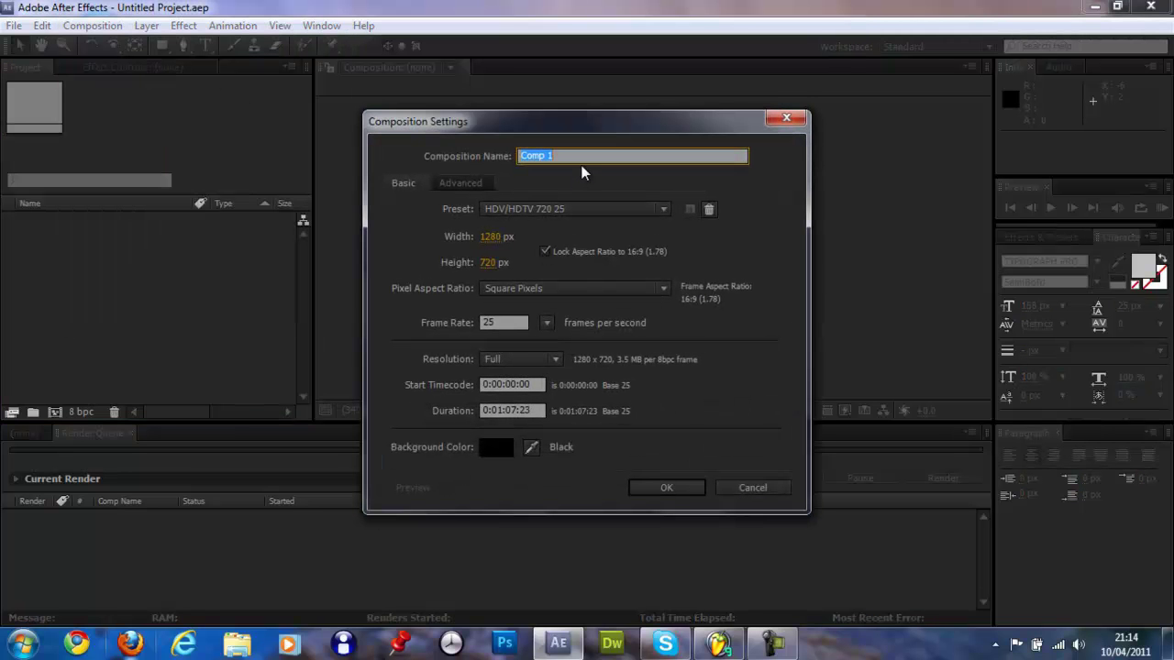
{"action": "type", "text": "intro"}
{"action": "left_click_drag", "start_coordinate": [555, 156], "coordinate": [440, 153]}
{"action": "type", "text": "space intro"}
Set the composition duration to 0:00:20:00 and the frame rate to 96.7
{"action": "left_click", "coordinate": [500, 410]}
{"action": "type", "text": "23"}
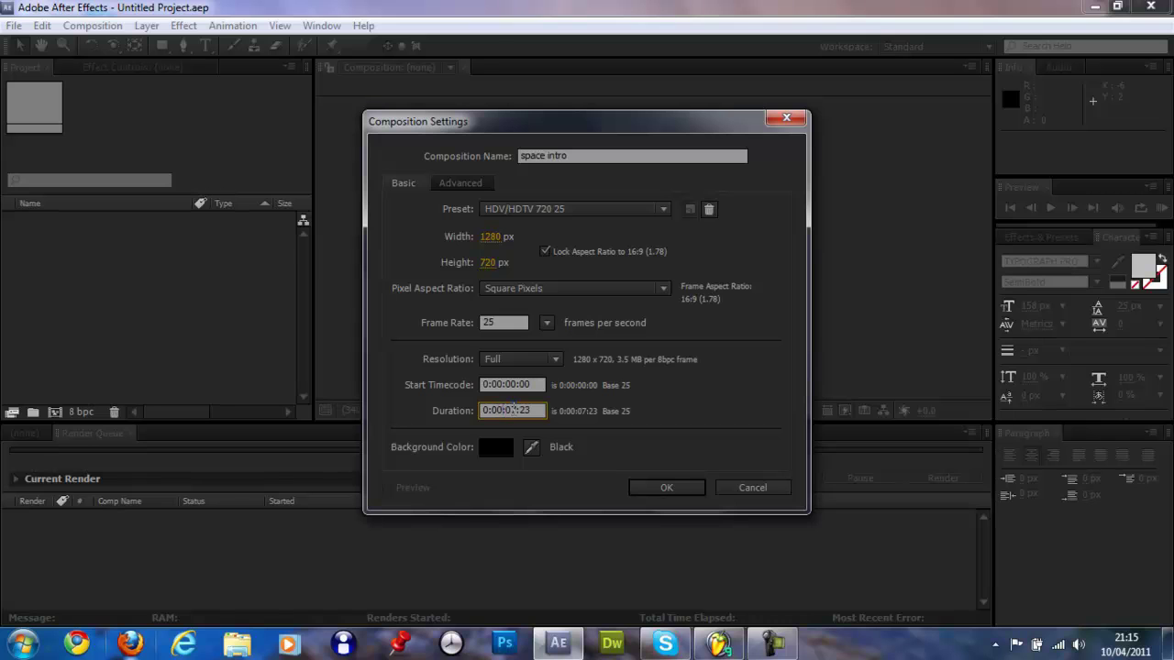
{"action": "type", "text": "100"}
{"action": "left_click", "coordinate": [547, 323]}
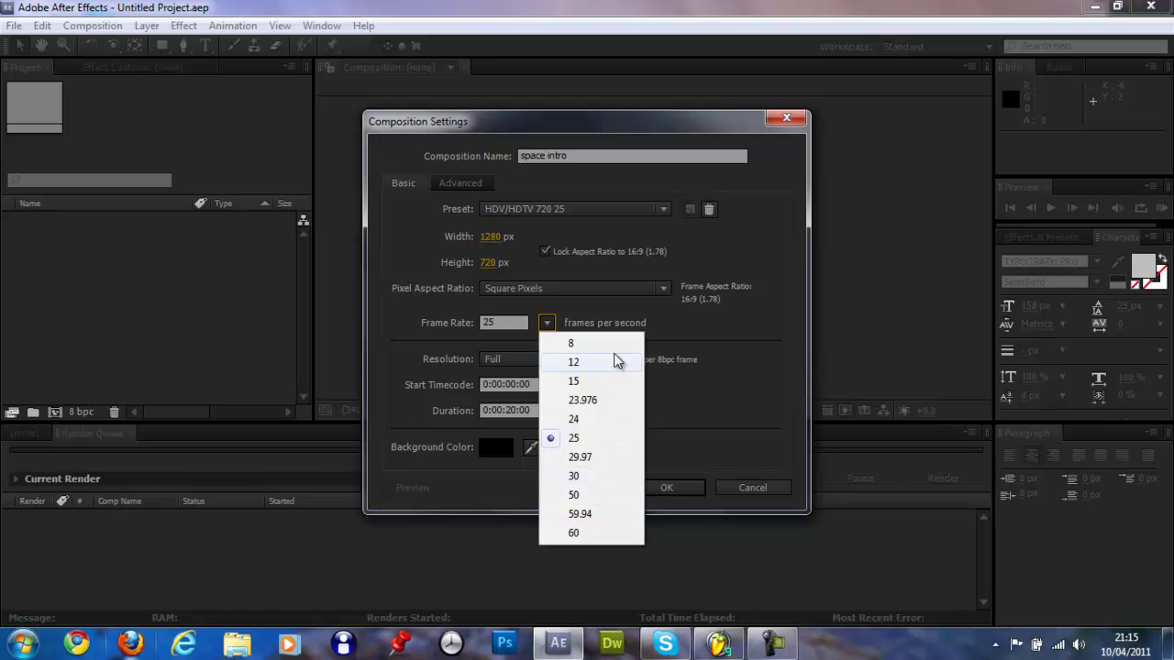
{"action": "left_click", "coordinate": [714, 391]}
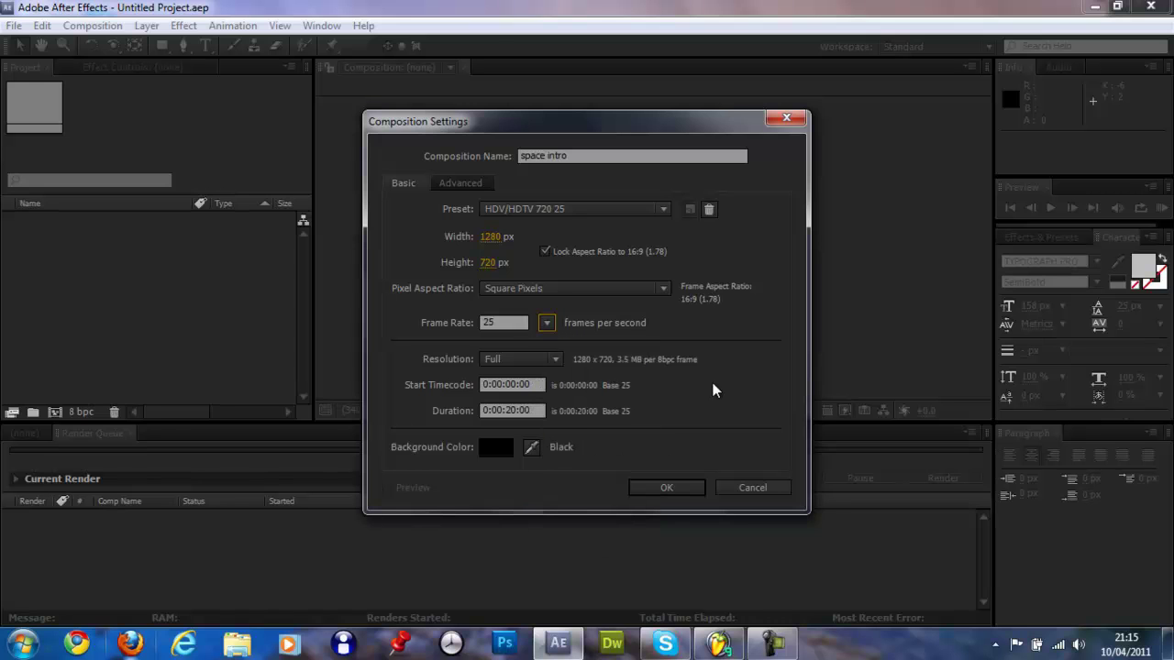
{"action": "left_click", "coordinate": [521, 325]}
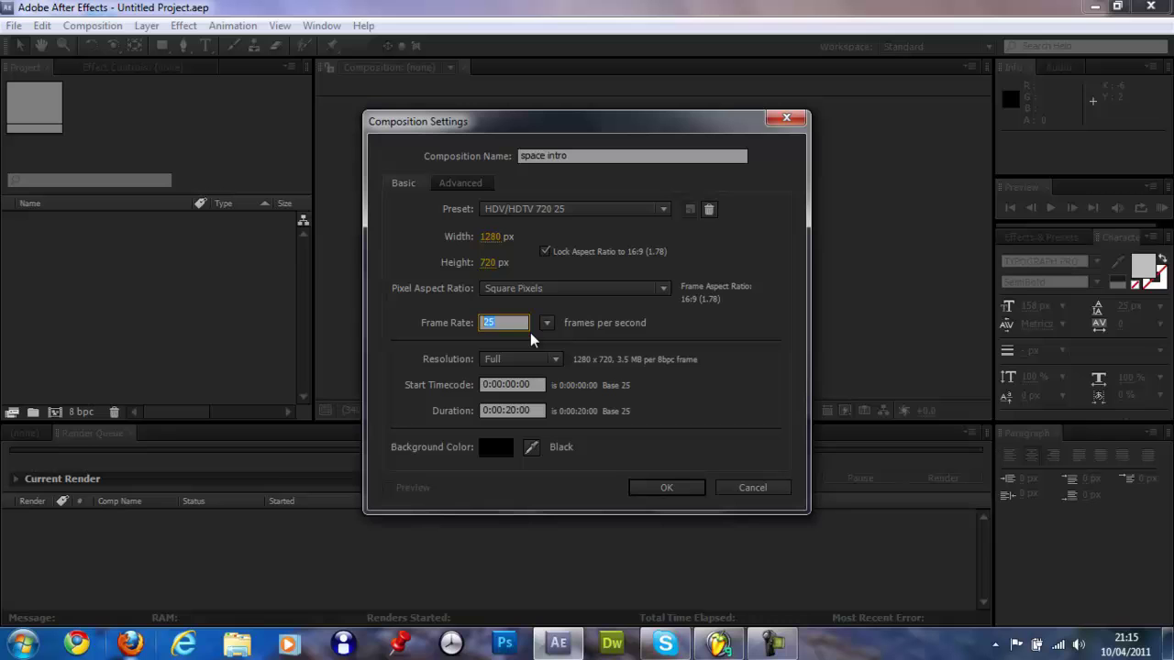
{"action": "type", "text": "96.7"}
{"action": "key", "text": "Tab"}
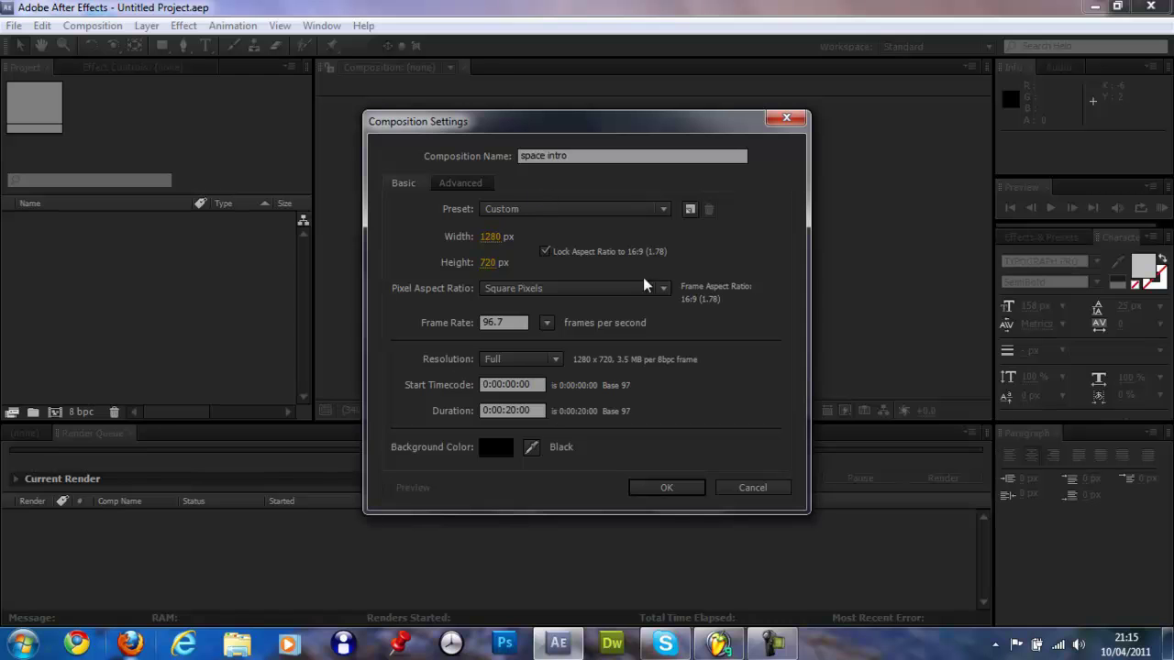
Confirm the composition, fit it in the viewer, and add a solid named 'Background'
{"action": "left_click", "coordinate": [659, 491]}
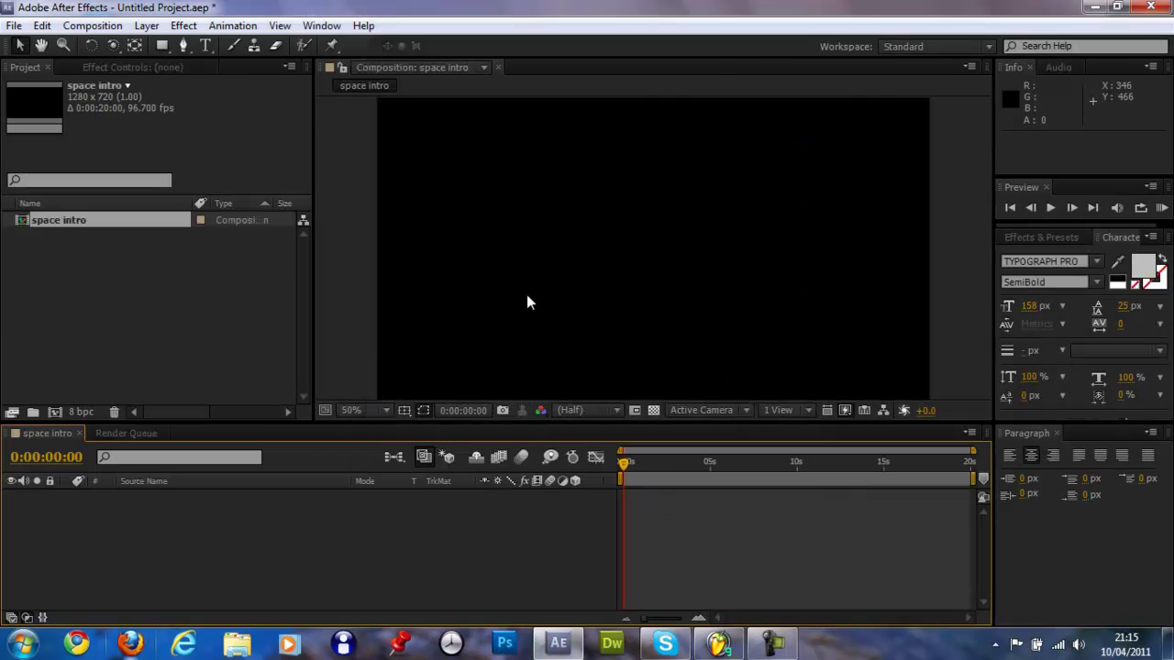
{"action": "left_click", "coordinate": [367, 410]}
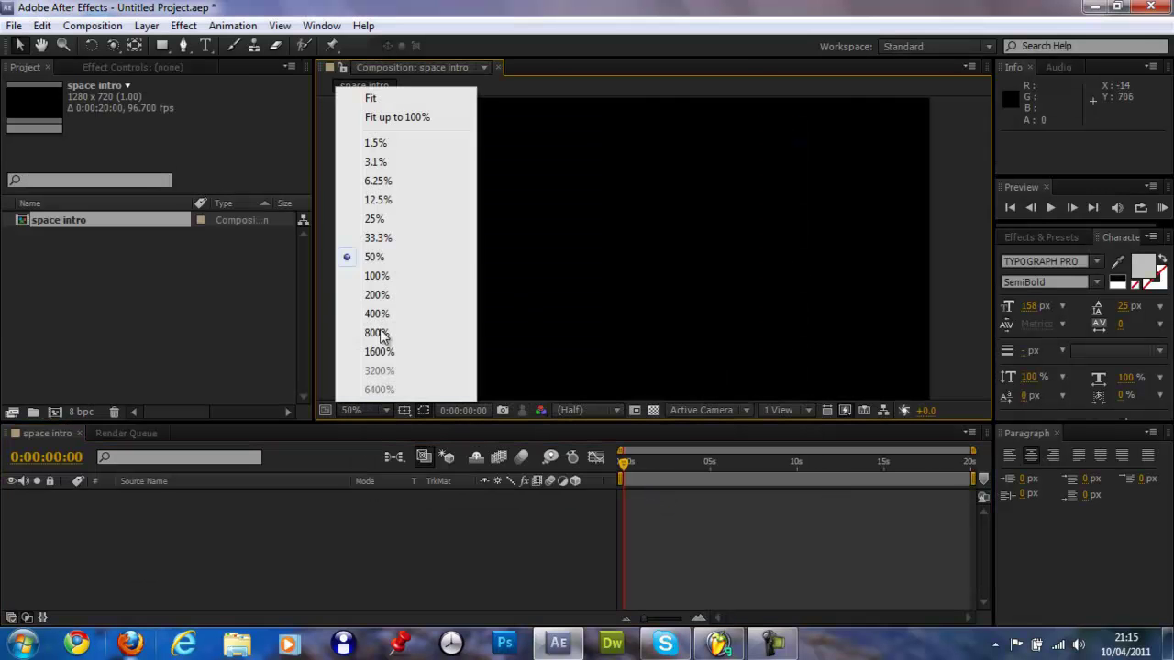
{"action": "left_click", "coordinate": [412, 97]}
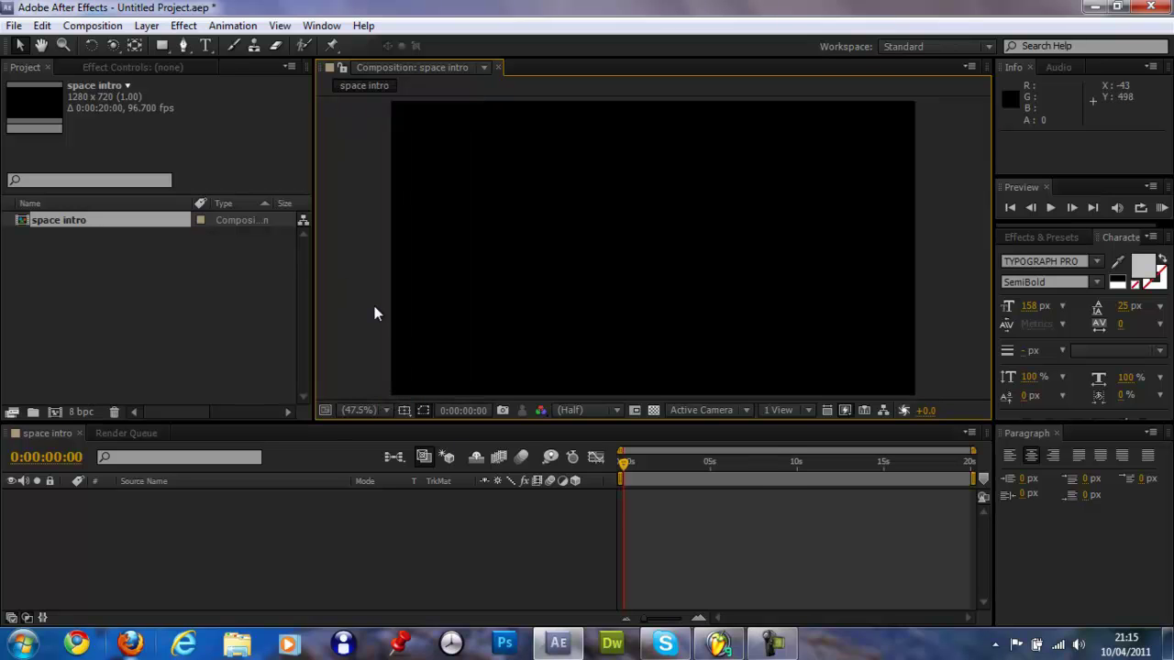
{"action": "key", "text": "ctrl+y"}
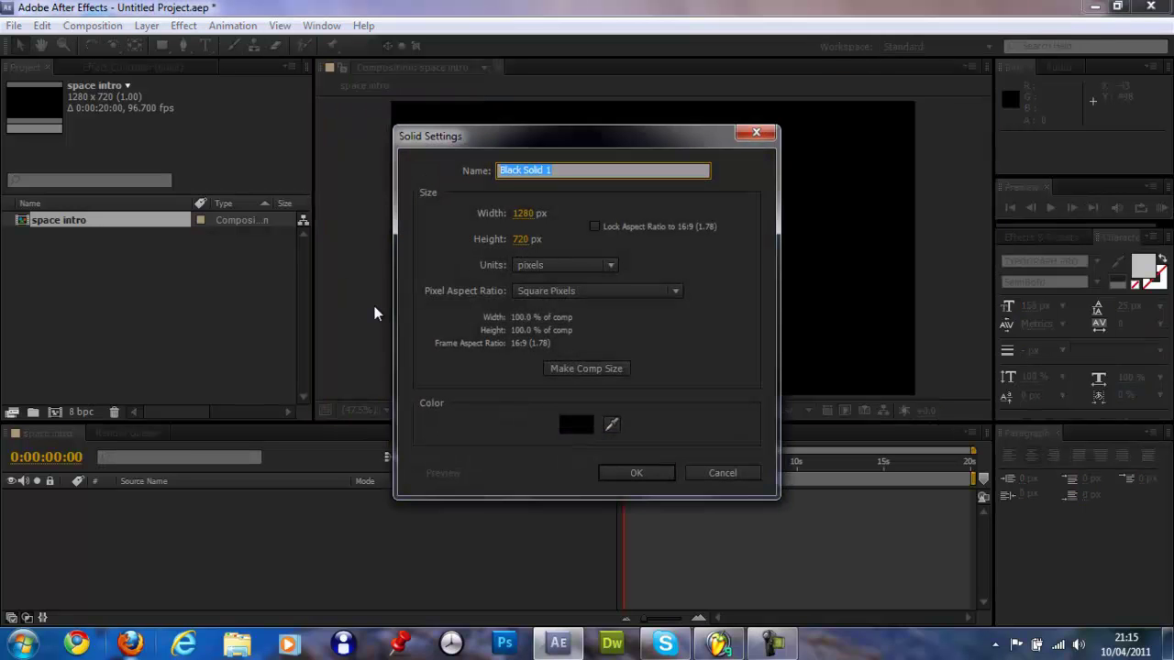
{"action": "type", "text": "Background"}
{"action": "key", "text": "Return"}
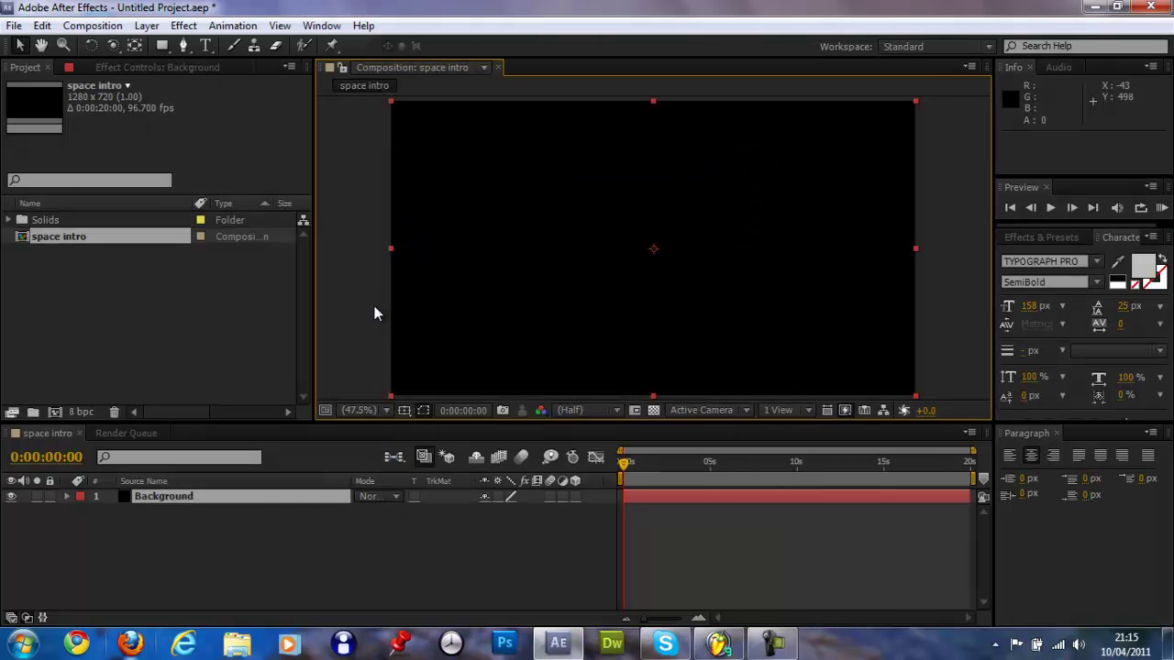
Apply Trapcode Particular to the Background solid and set its emitter type to Box
{"action": "left_click", "coordinate": [183, 26]}
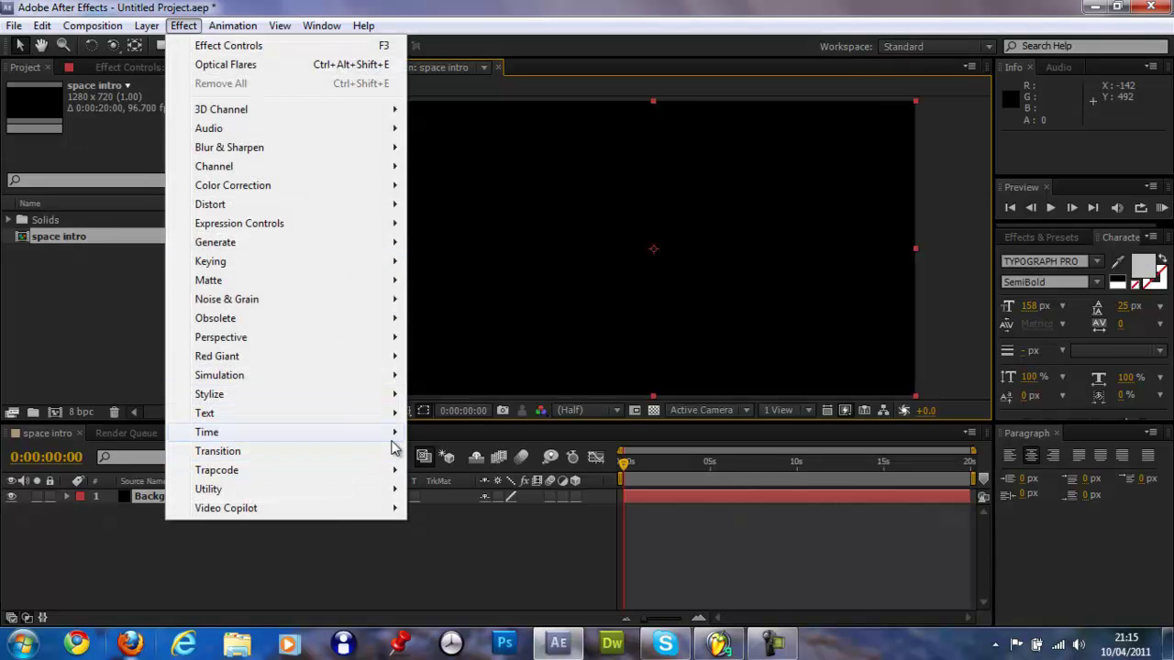
{"action": "mouse_move", "coordinate": [388, 470]}
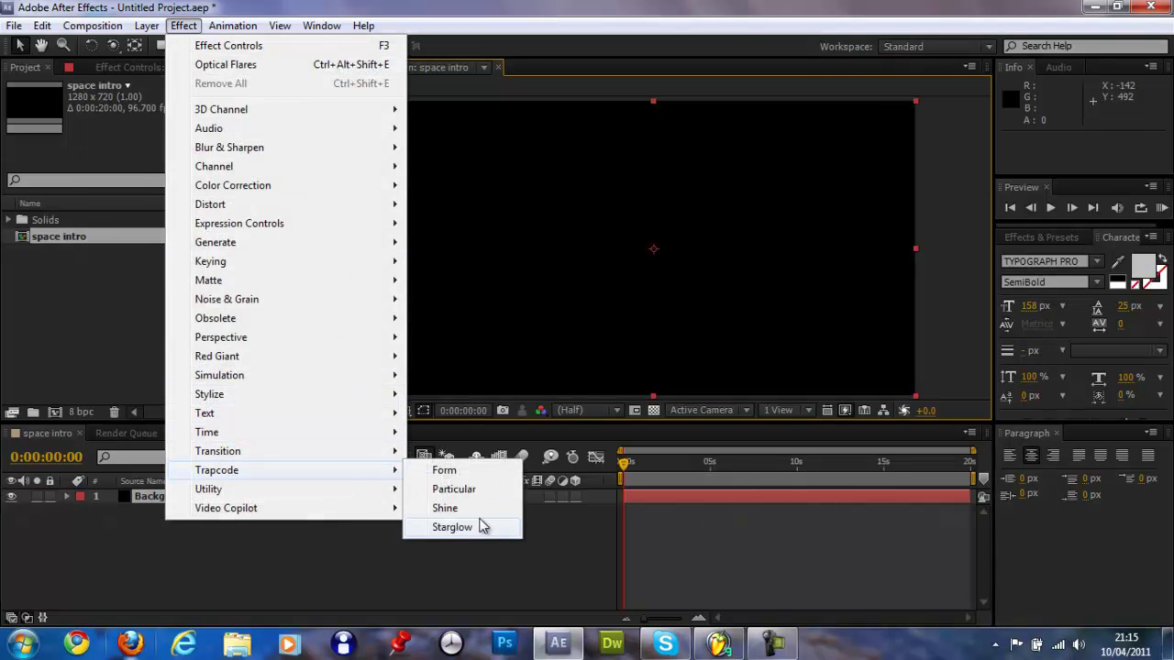
{"action": "left_click", "coordinate": [469, 489]}
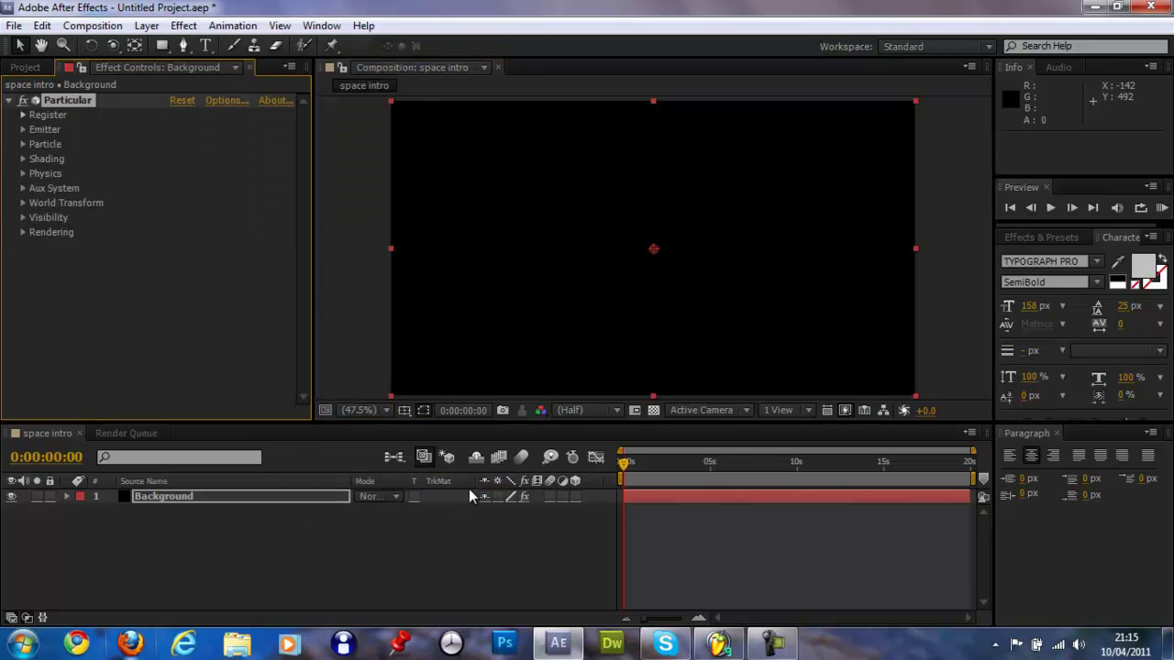
{"action": "left_click", "coordinate": [23, 130]}
{"action": "scroll", "coordinate": [24, 137], "scroll_direction": "down", "scroll_amount": 1}
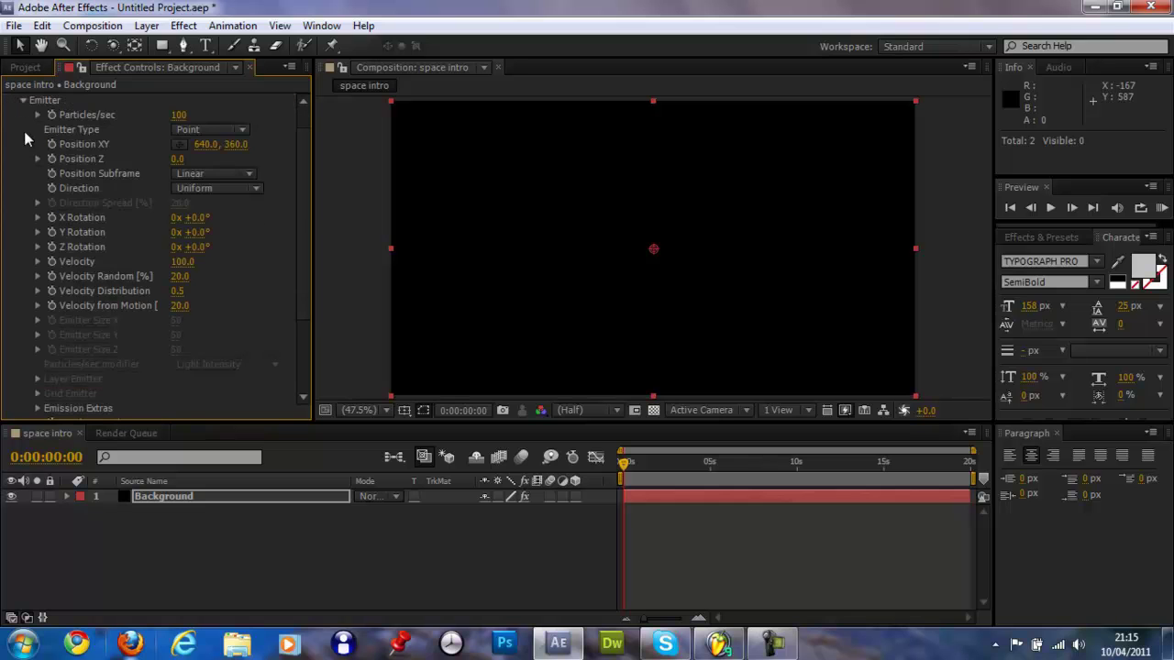
{"action": "left_click", "coordinate": [203, 129]}
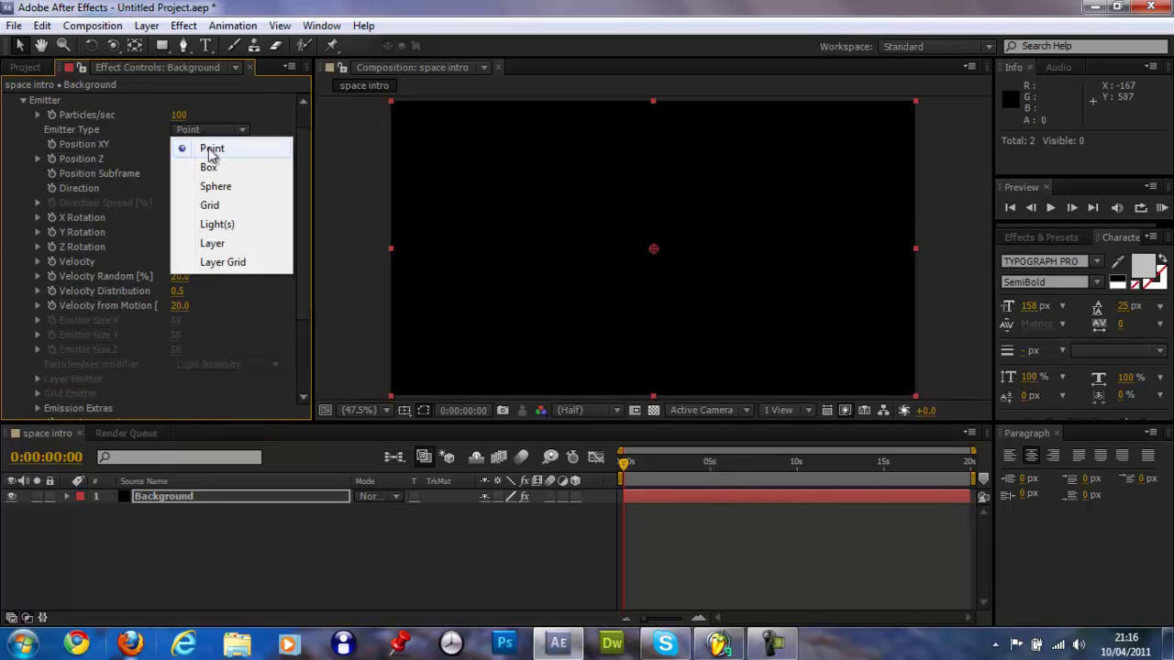
{"action": "left_click", "coordinate": [209, 166]}
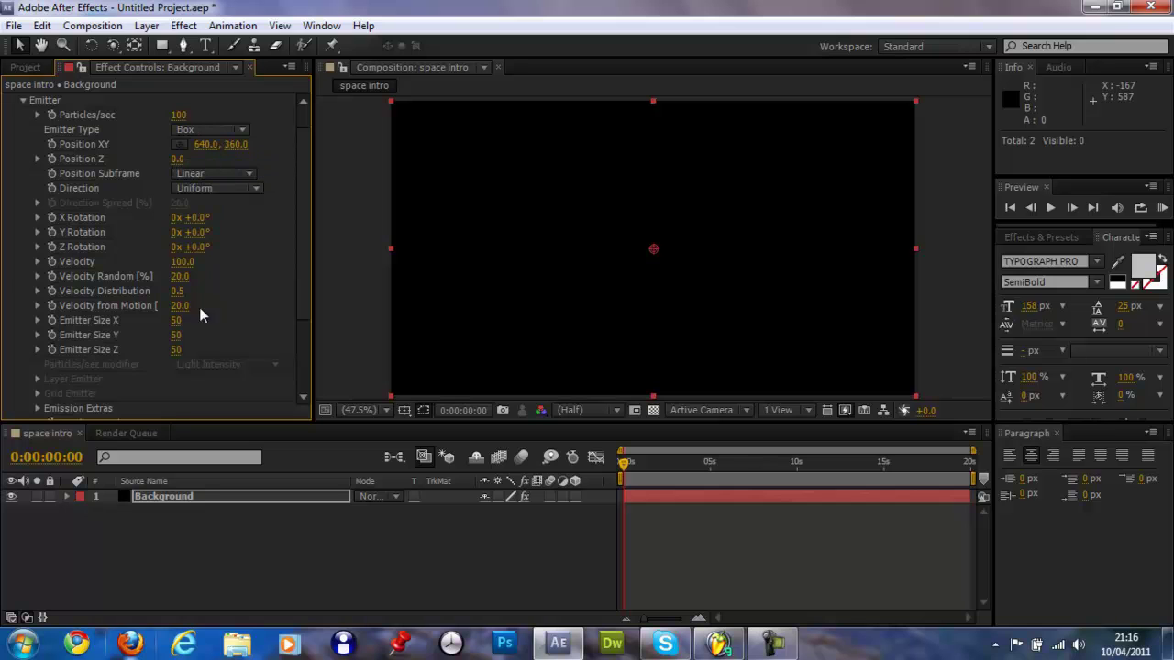
Set Particular's Emission Extras Pre Run to 100
{"action": "left_click", "coordinate": [39, 408]}
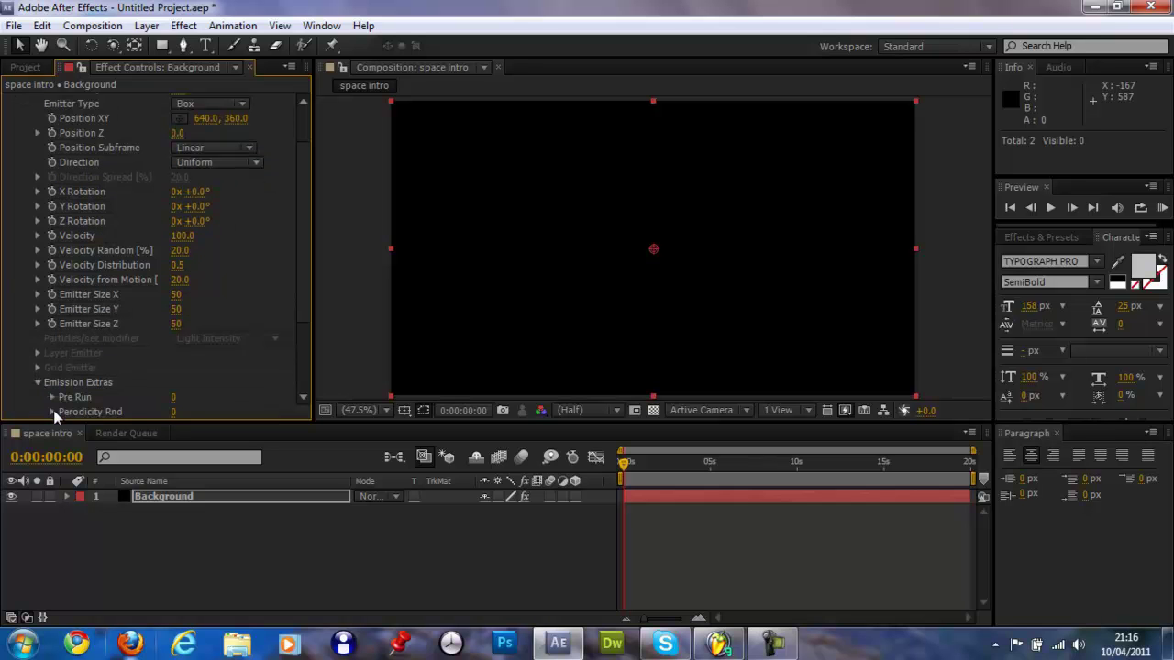
{"action": "left_click", "coordinate": [174, 397]}
{"action": "type", "text": "100"}
{"action": "key", "text": "Return"}
Set Emitter Size X, Y and Z to 2000 each
{"action": "scroll", "coordinate": [40, 153], "scroll_direction": "up", "scroll_amount": 2}
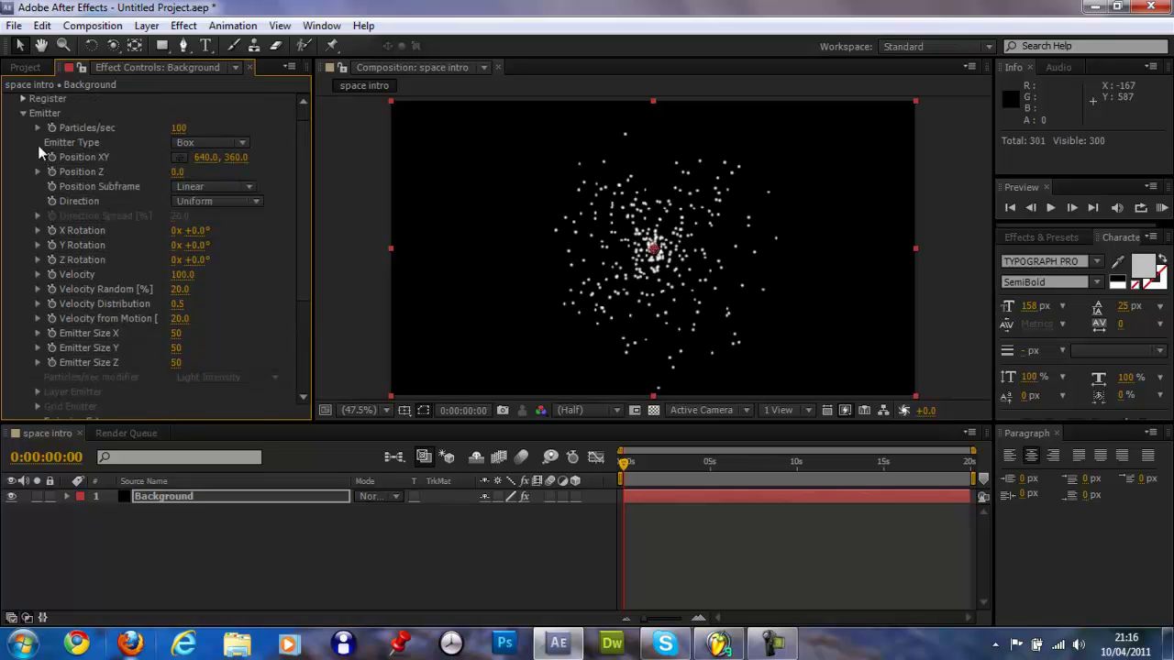
{"action": "left_click", "coordinate": [179, 335]}
{"action": "left_click", "coordinate": [179, 334]}
{"action": "type", "text": "1080"}
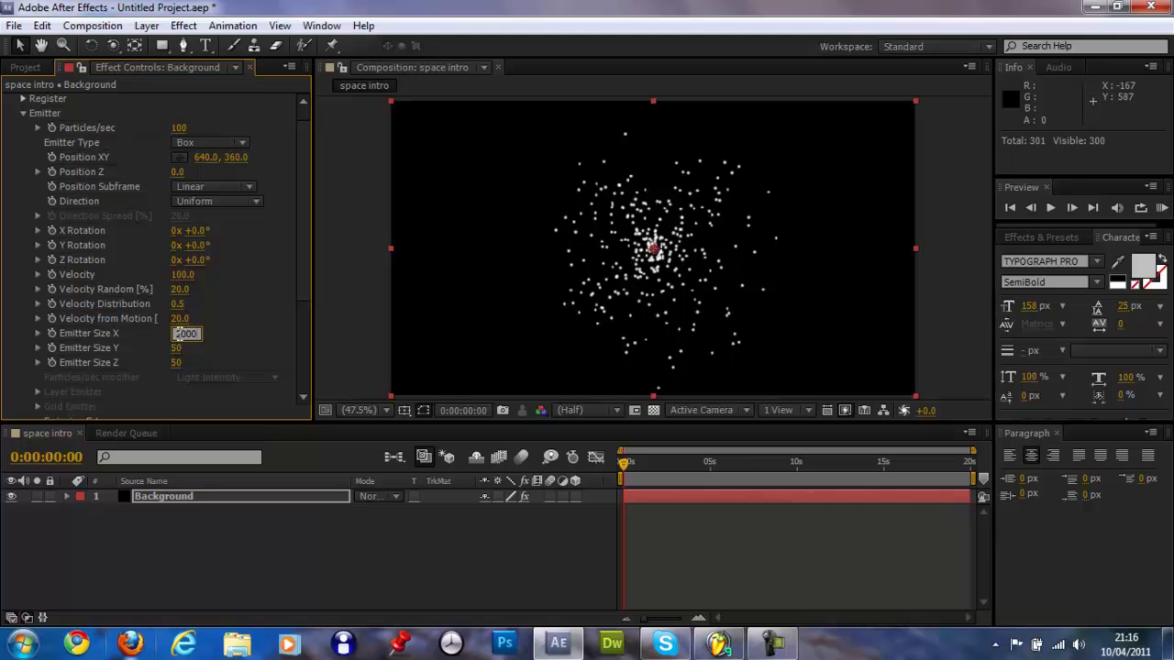
{"action": "key", "text": "Return"}
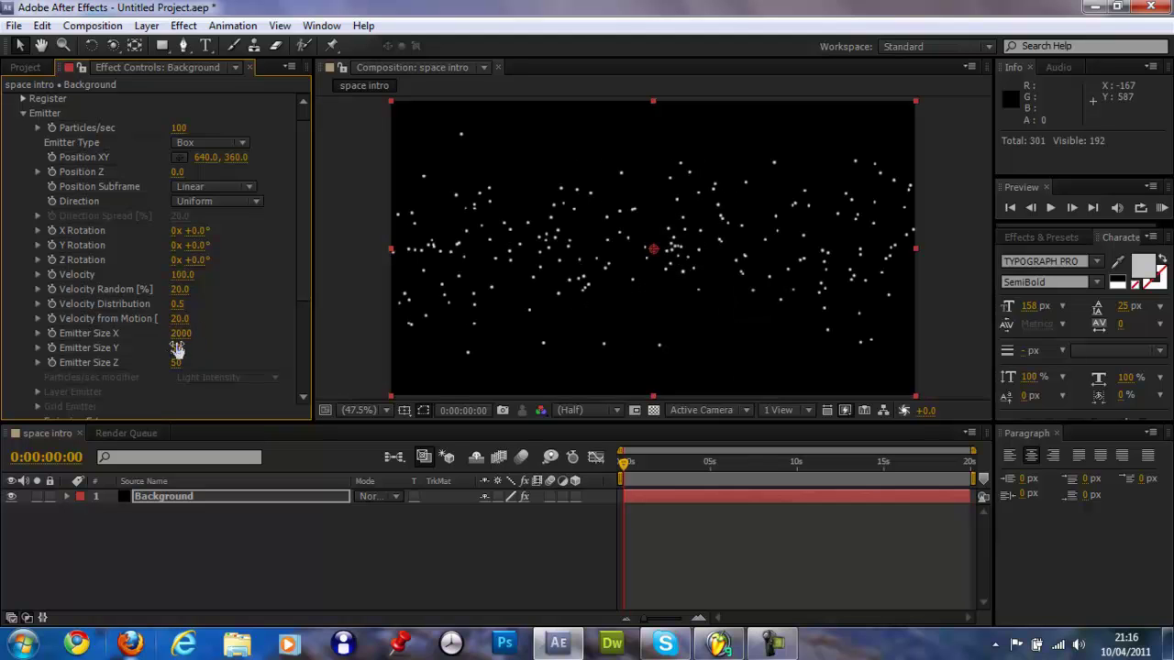
{"action": "left_click", "coordinate": [177, 350]}
{"action": "type", "text": "700"}
{"action": "type", "text": "000"}
{"action": "key", "text": "Return"}
{"action": "left_click", "coordinate": [180, 362]}
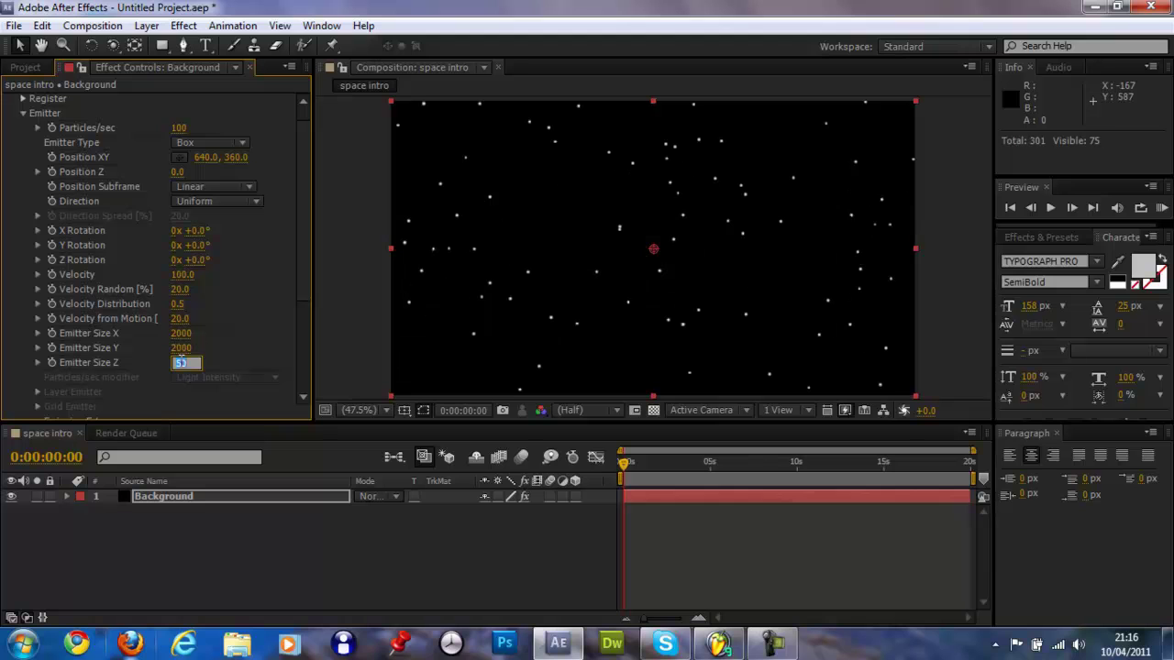
{"action": "type", "text": "200"}
{"action": "key", "text": "Return"}
{"action": "left_click", "coordinate": [182, 362]}
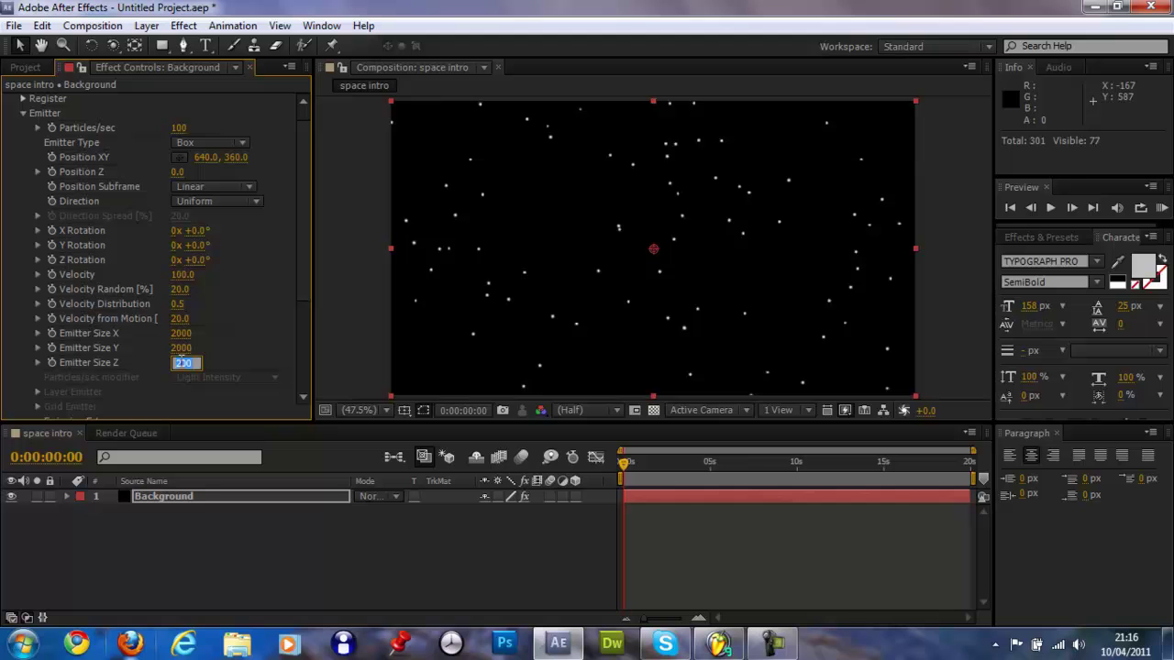
{"action": "type", "text": "2000"}
{"action": "key", "text": "Return"}
Keep Sphere particles and set the particle Size to 2.5
{"action": "left_click", "coordinate": [24, 112]}
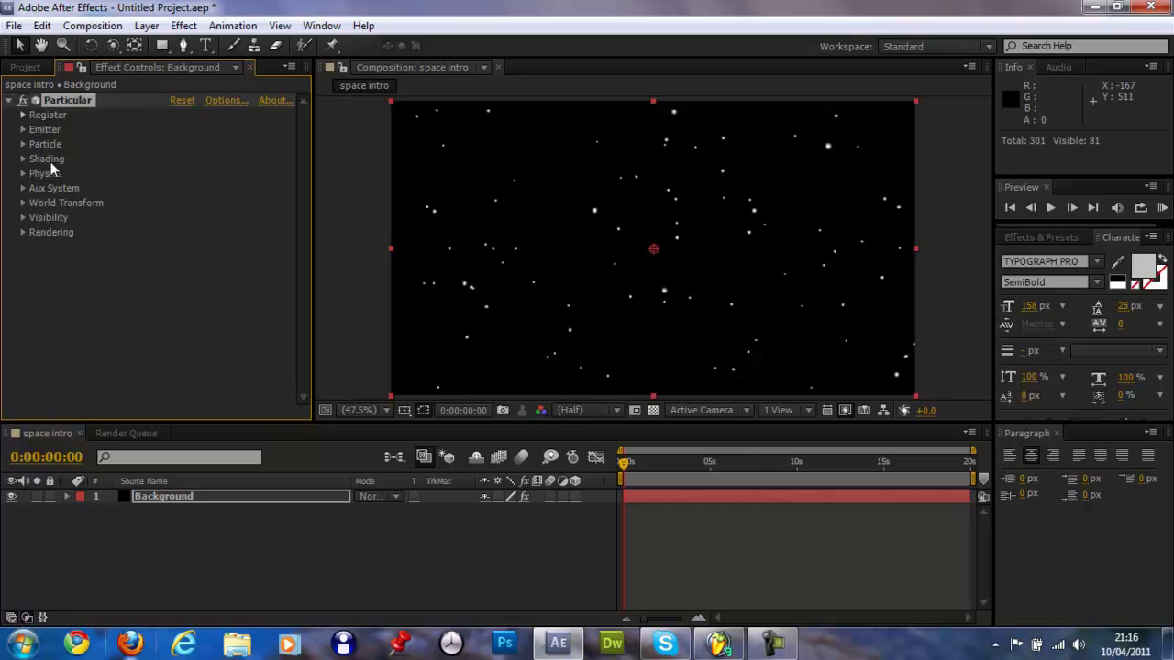
{"action": "left_click", "coordinate": [23, 145]}
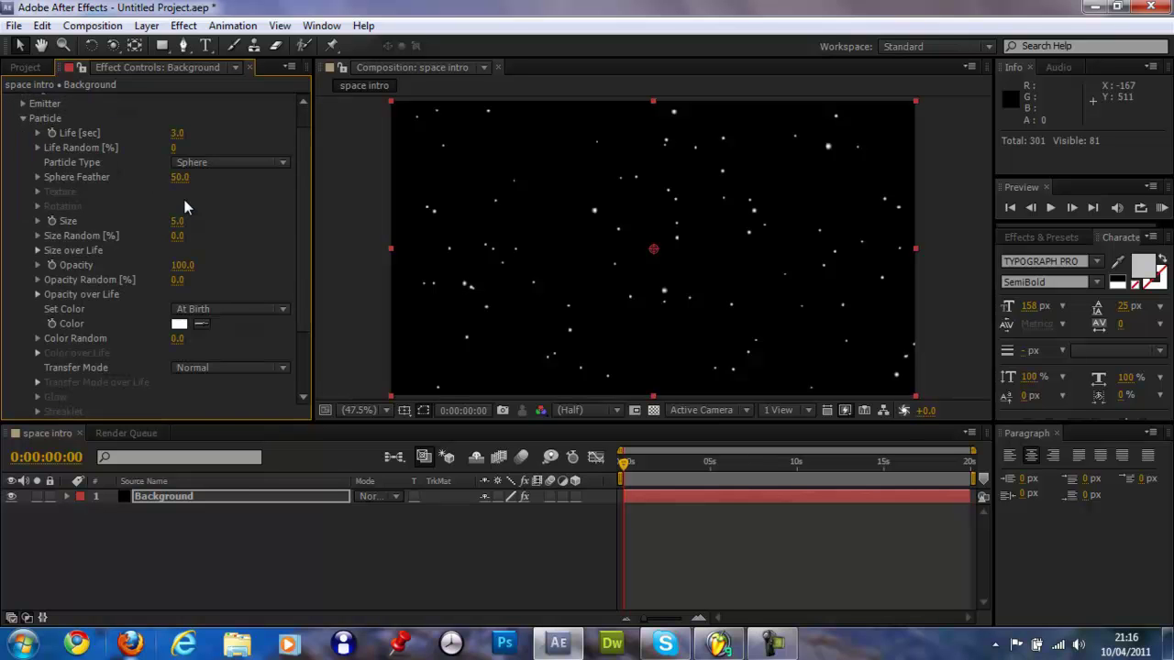
{"action": "left_click", "coordinate": [206, 165]}
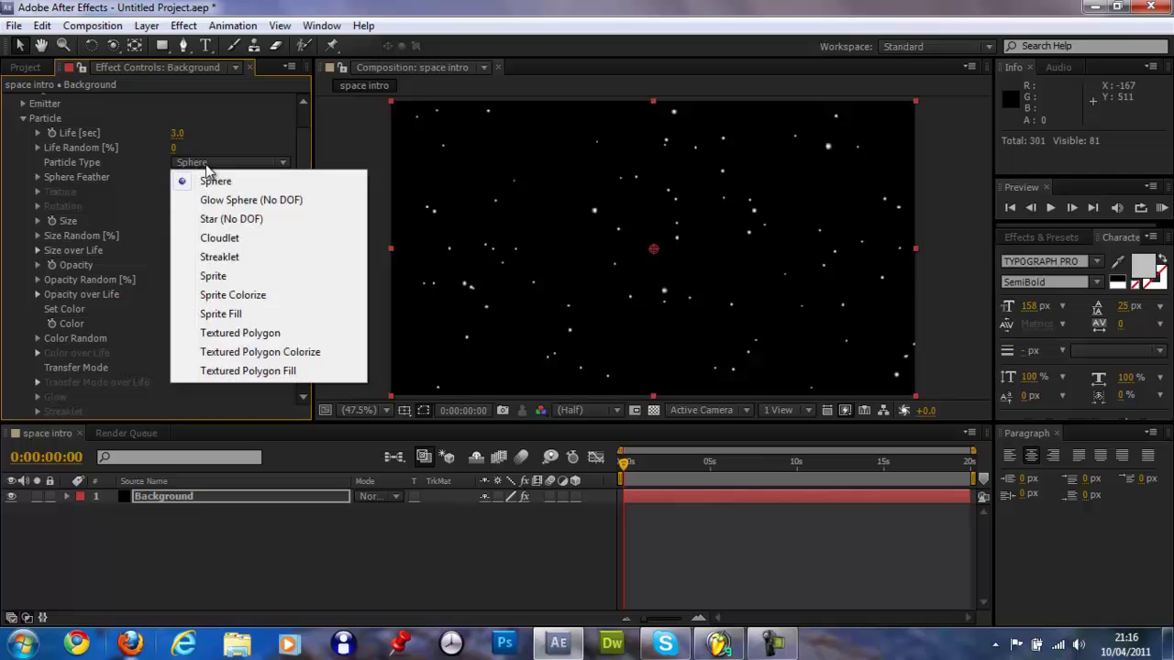
{"action": "left_click", "coordinate": [140, 222]}
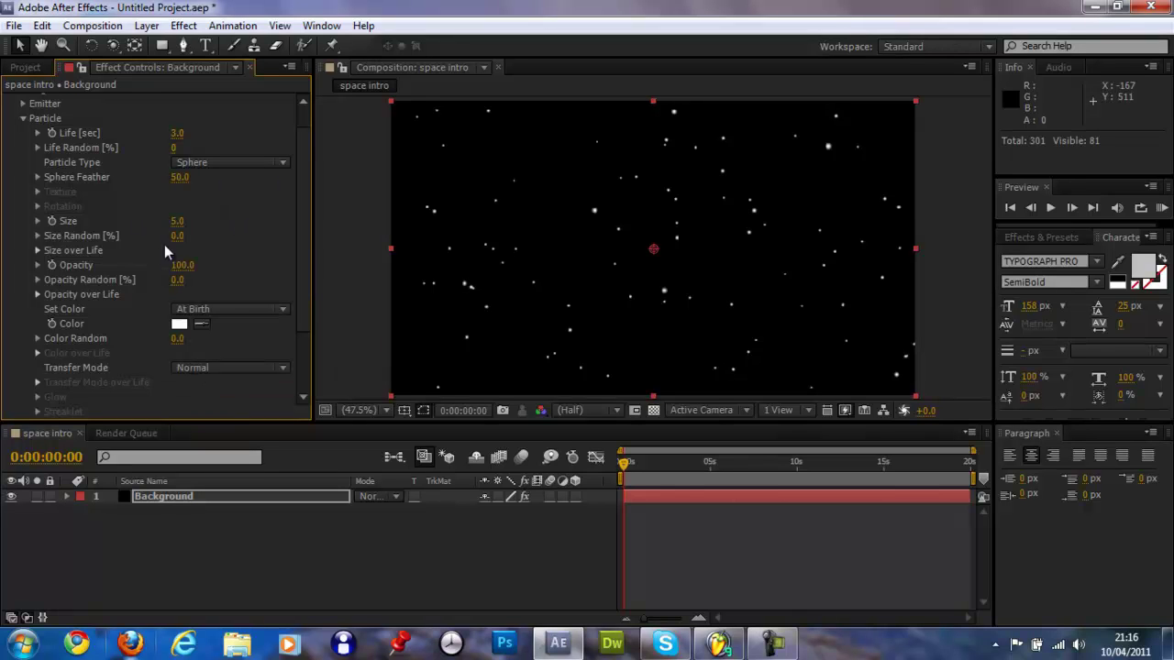
{"action": "left_click", "coordinate": [177, 221]}
{"action": "type", "text": "2.5"}
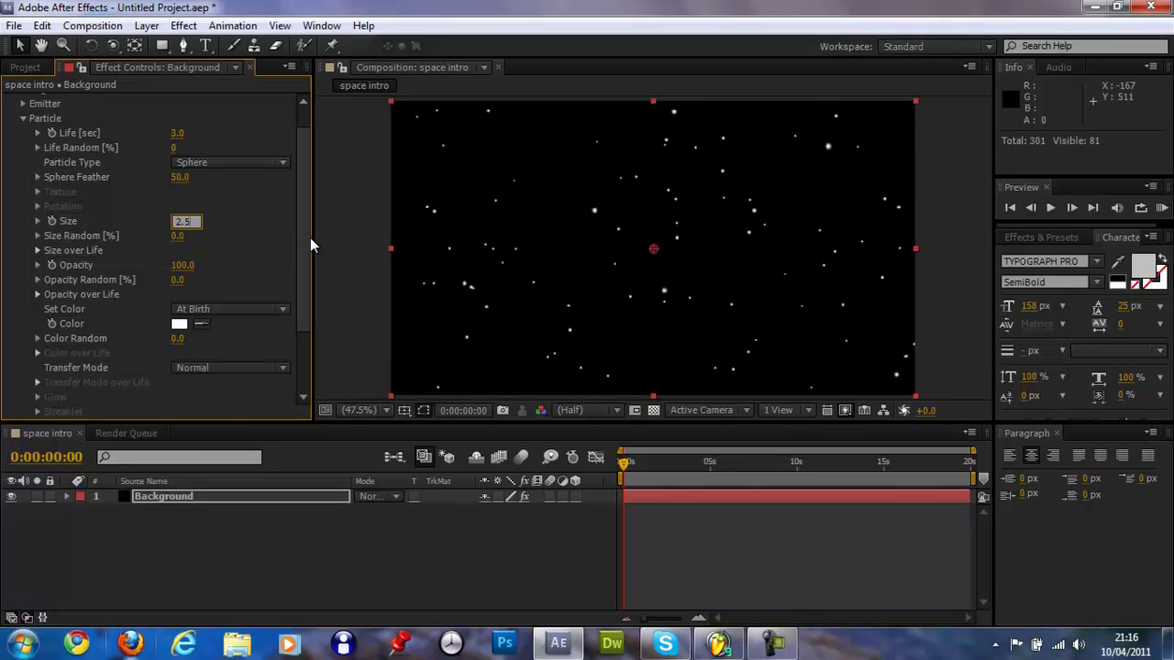
{"action": "key", "text": "Return"}
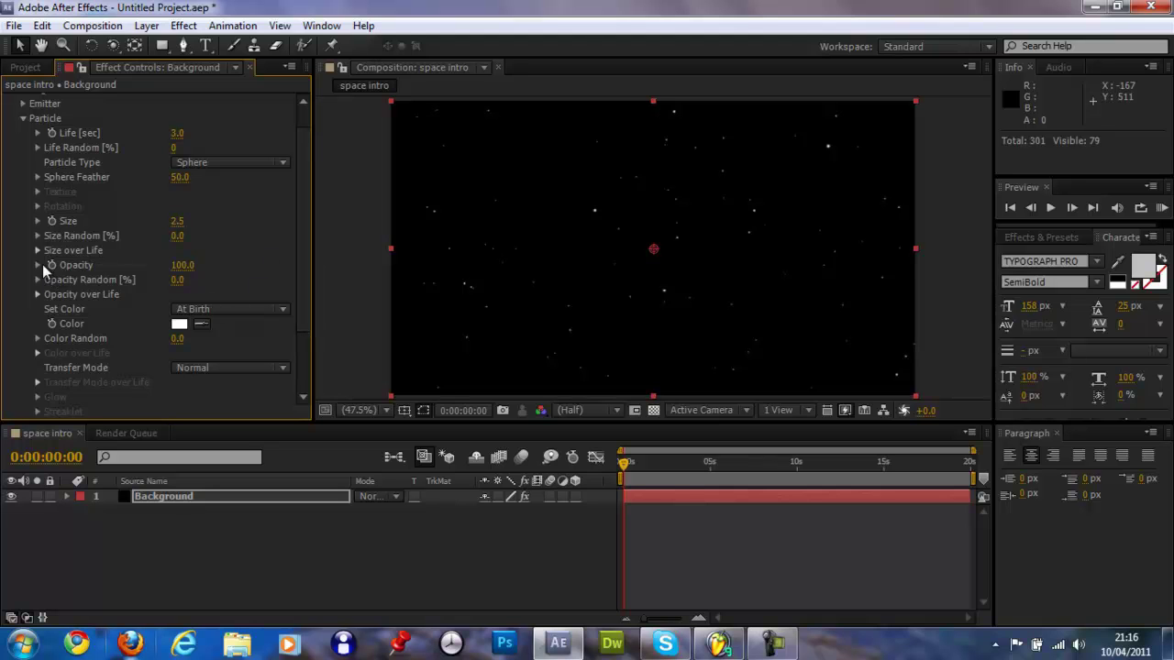
Make particle Size over Life and Opacity over Life ramp down
{"action": "left_click", "coordinate": [38, 294]}
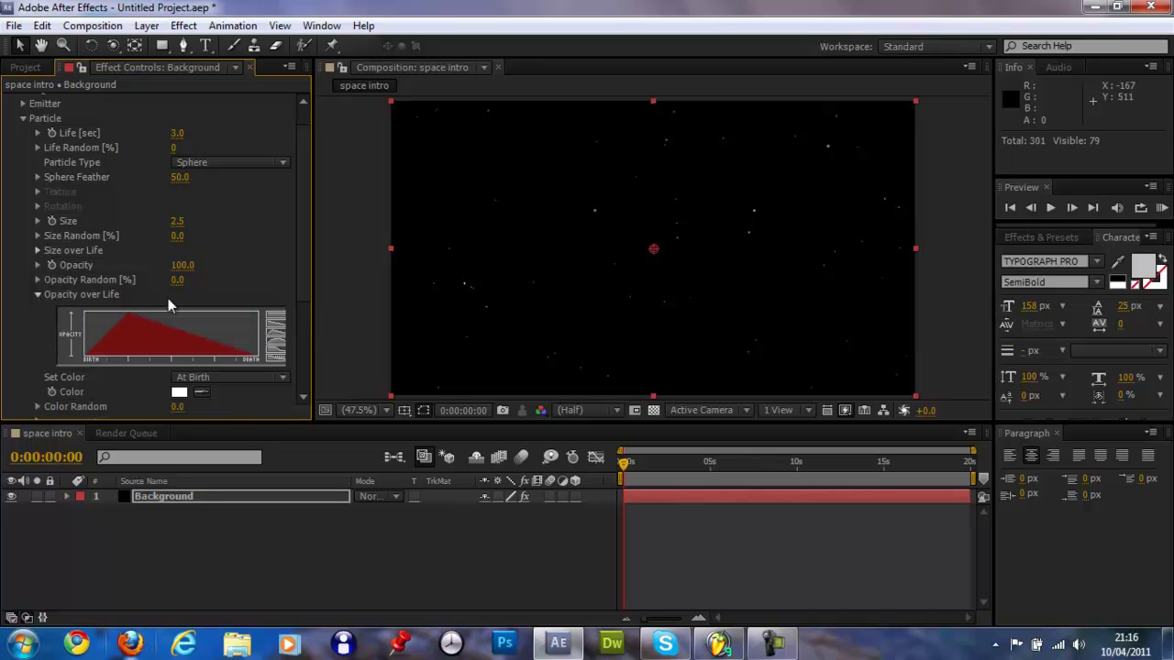
{"action": "left_click", "coordinate": [38, 251]}
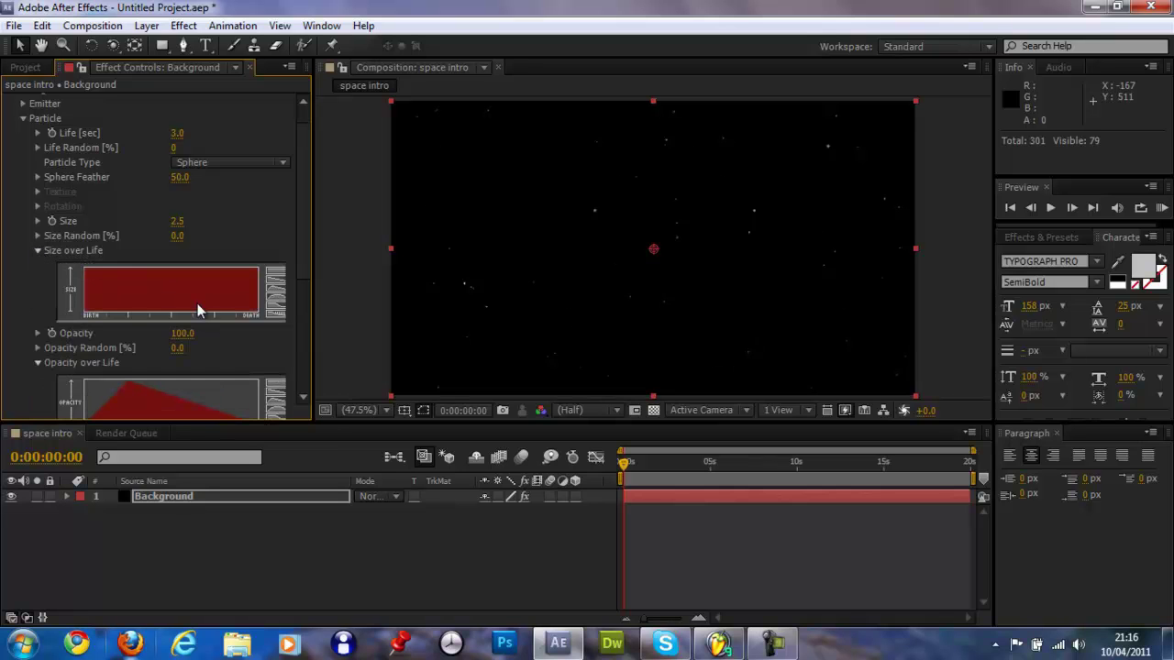
{"action": "left_click", "coordinate": [273, 291]}
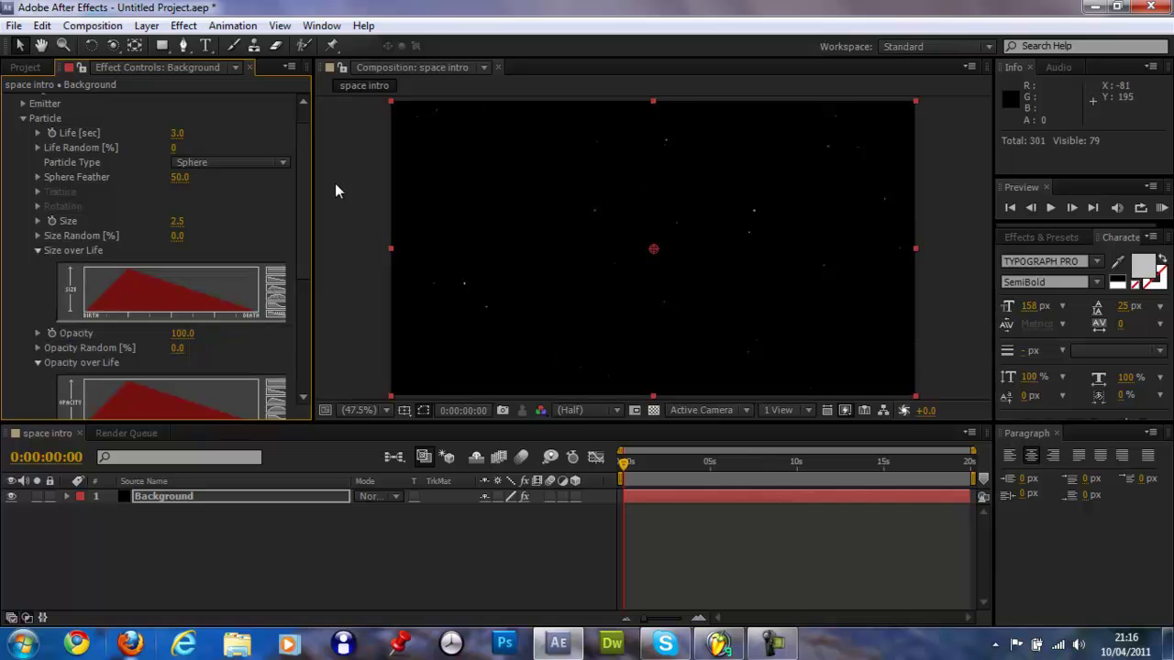
{"action": "scroll", "coordinate": [232, 220], "scroll_direction": "up", "scroll_amount": 2}
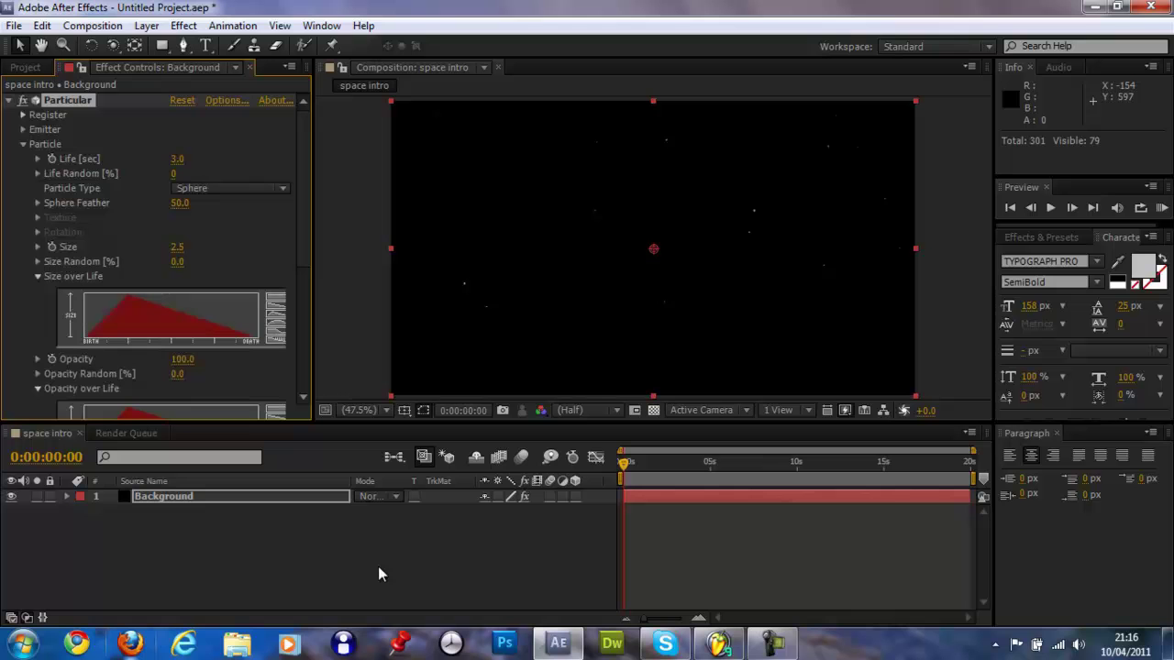
Add a new adjustment layer above the starfield
{"action": "left_click", "coordinate": [184, 26]}
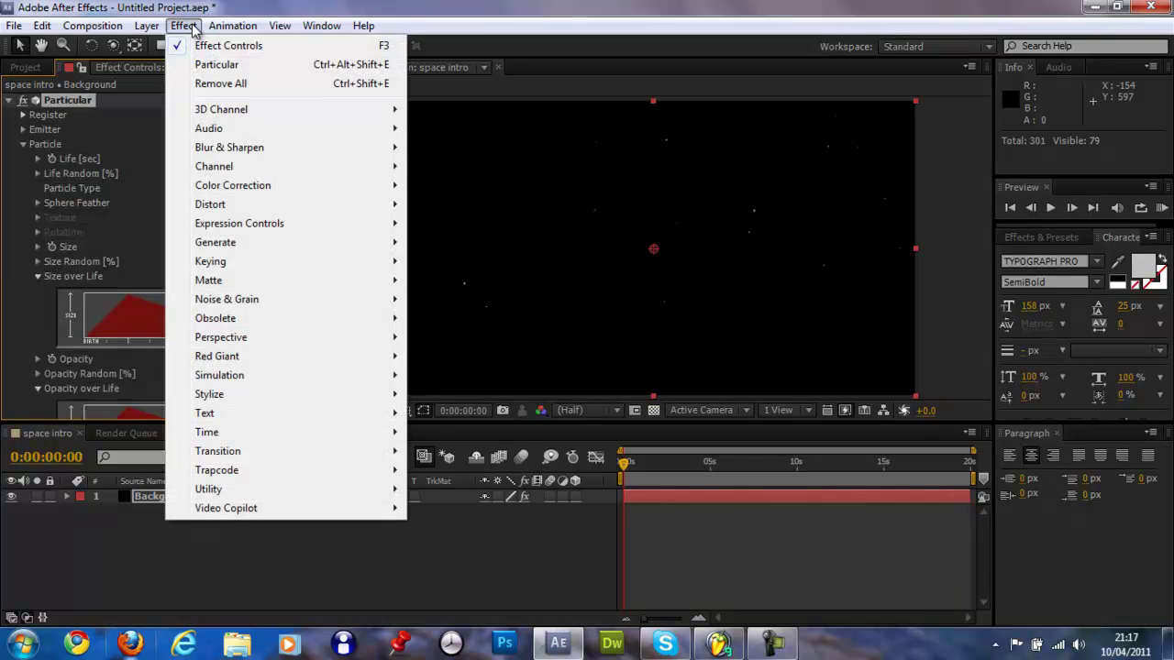
{"action": "left_click", "coordinate": [161, 27]}
{"action": "mouse_move", "coordinate": [359, 45]}
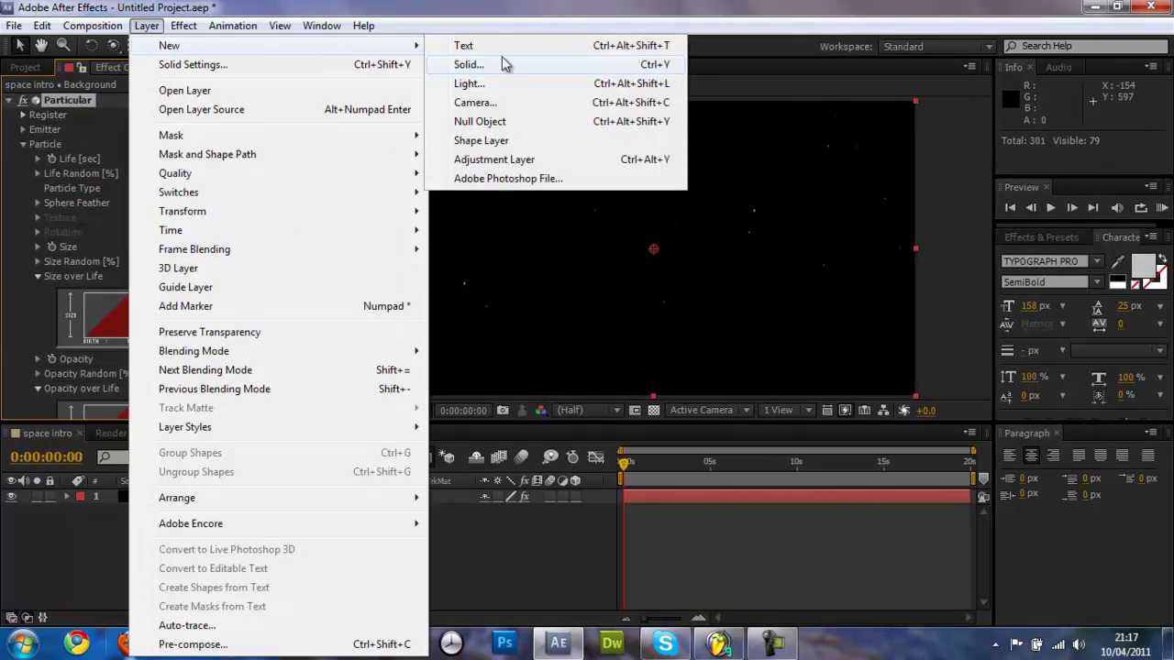
{"action": "left_click", "coordinate": [553, 165]}
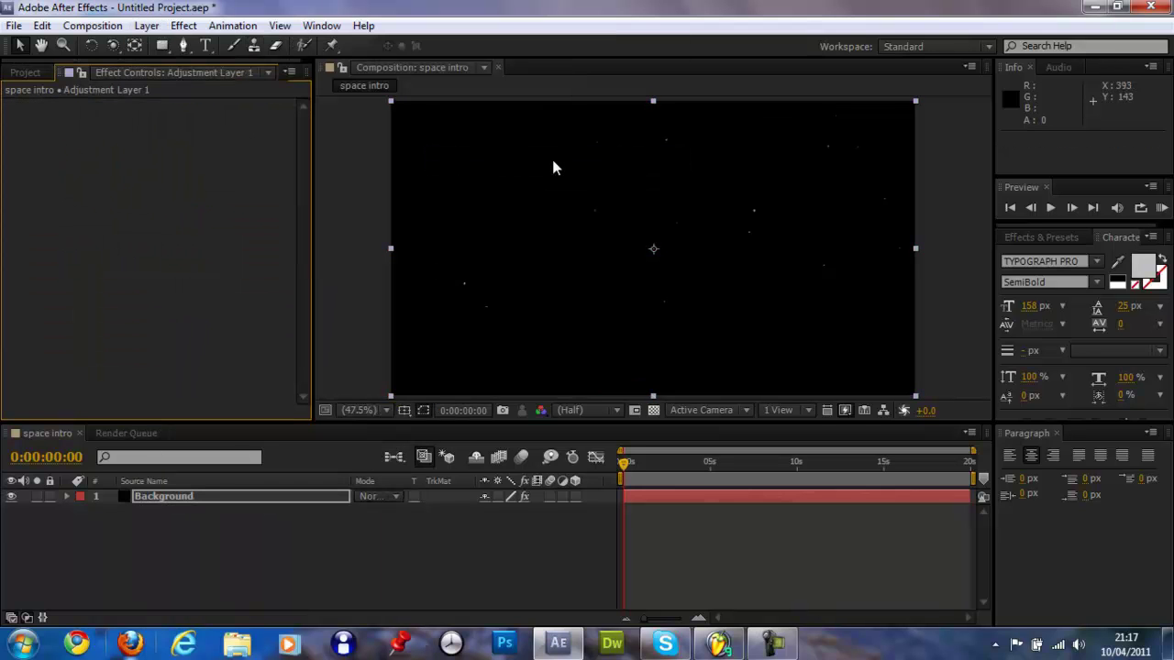
Apply Glow to the adjustment layer and set Glow Colors to A & B Colors
{"action": "left_click", "coordinate": [183, 26]}
{"action": "mouse_move", "coordinate": [372, 396]}
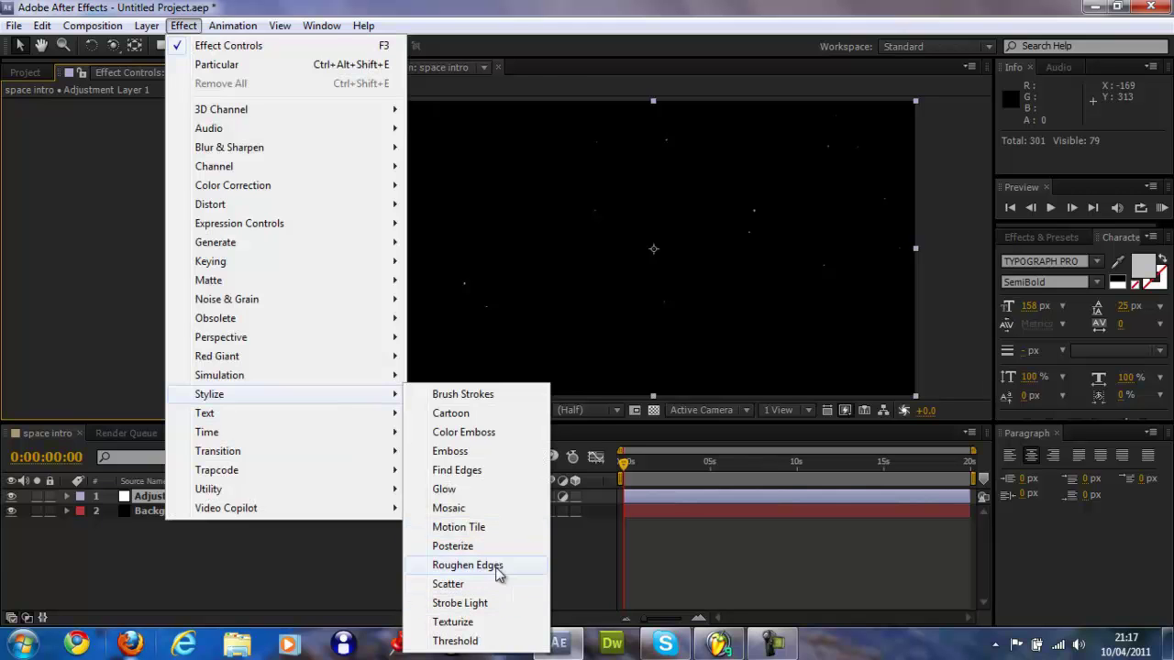
{"action": "left_click", "coordinate": [444, 489]}
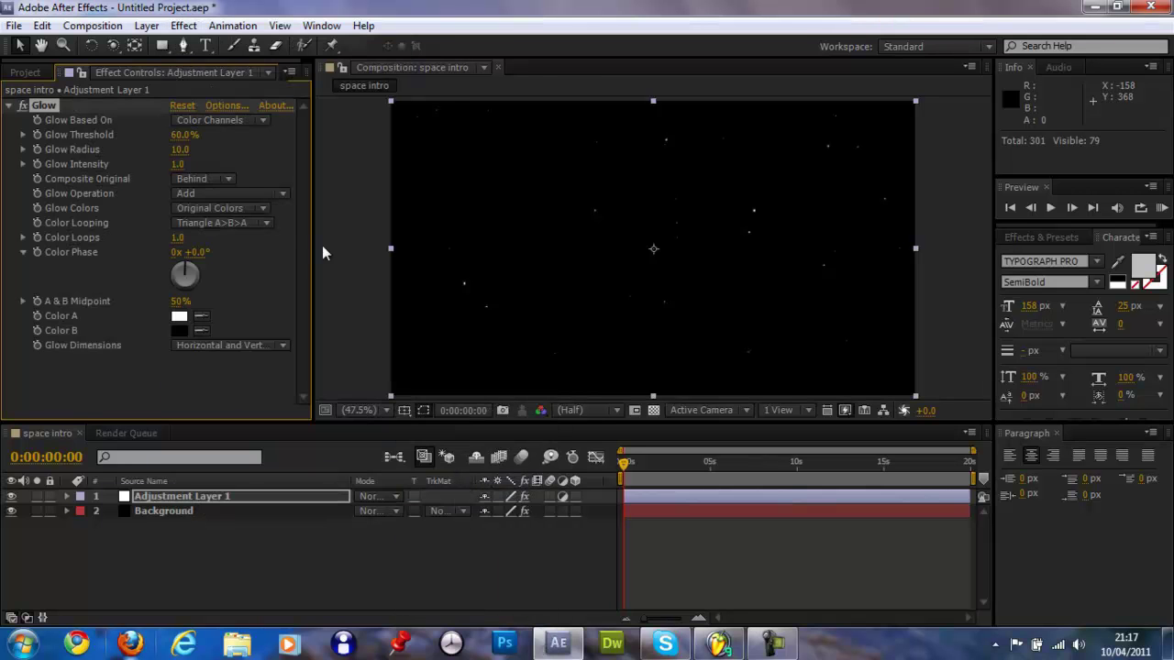
{"action": "left_click", "coordinate": [231, 209]}
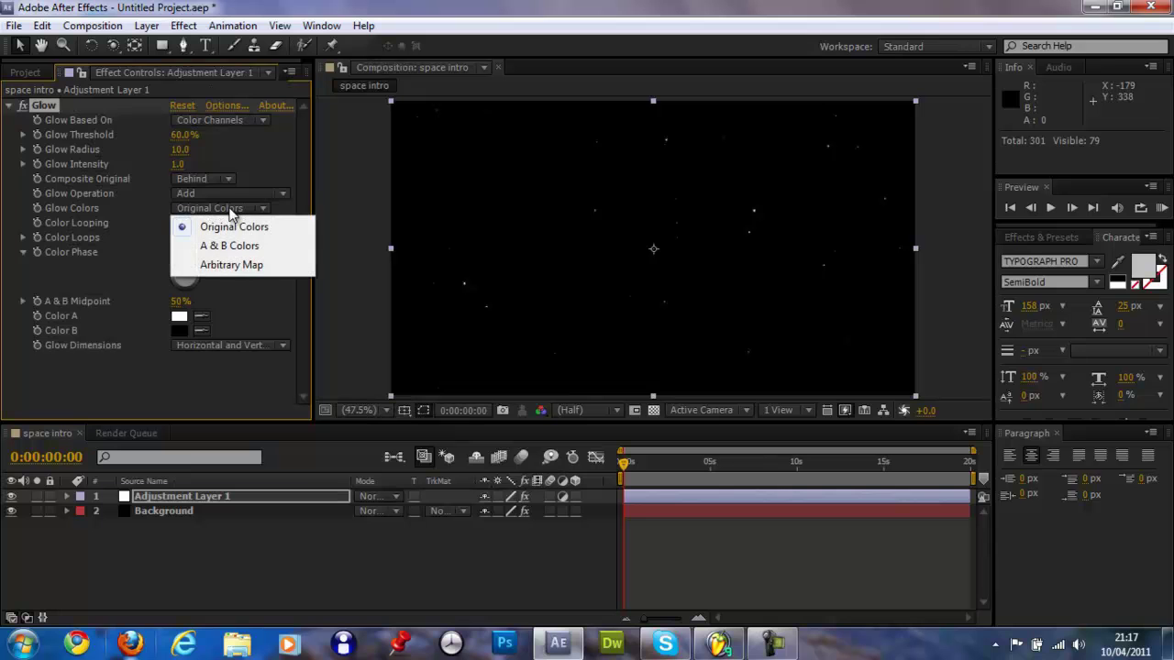
{"action": "left_click", "coordinate": [229, 246]}
Set Glow Color A to light blue (hue 205, saturation 50)
{"action": "left_click", "coordinate": [179, 315]}
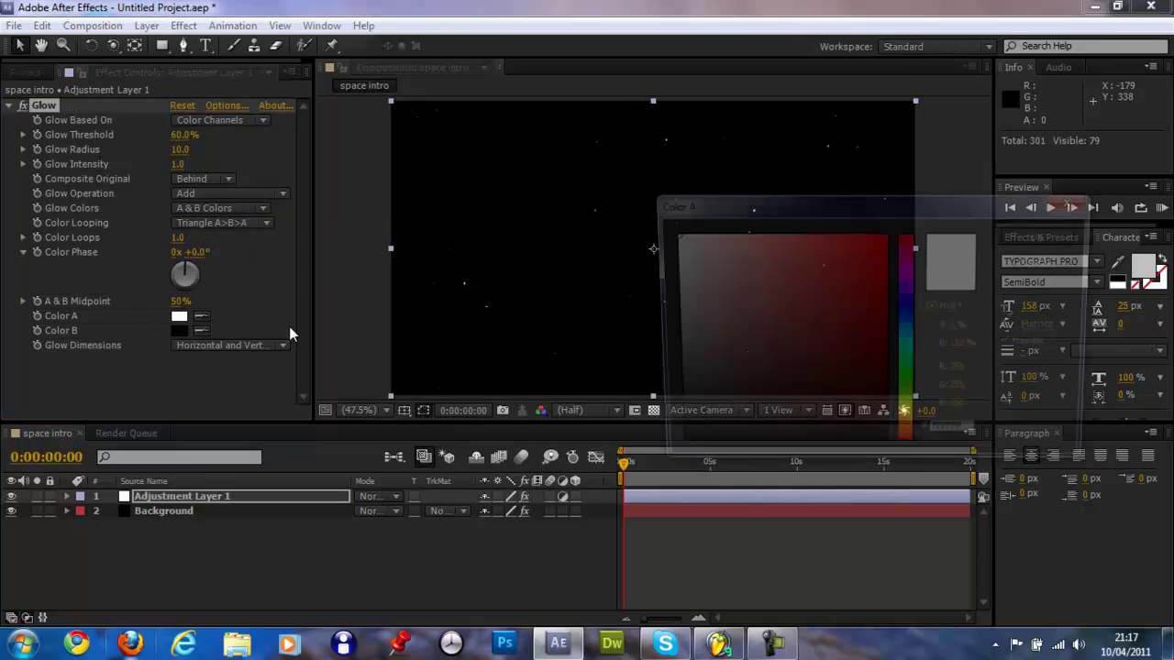
{"action": "left_click", "coordinate": [958, 308]}
{"action": "type", "text": "205"}
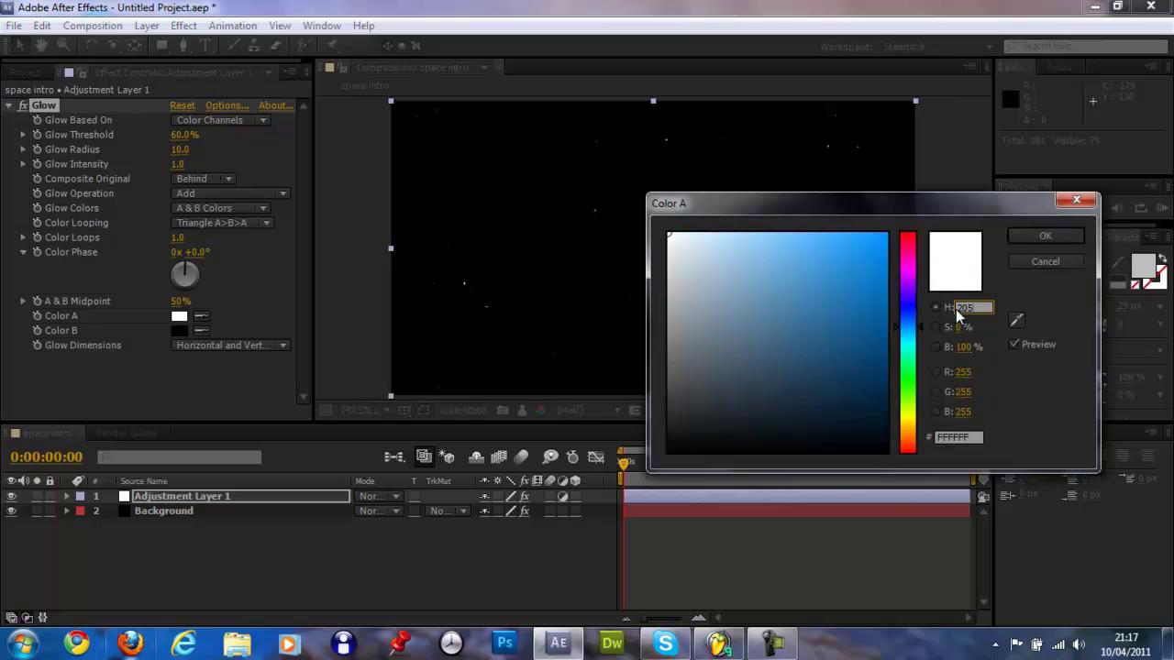
{"action": "key", "text": "Tab"}
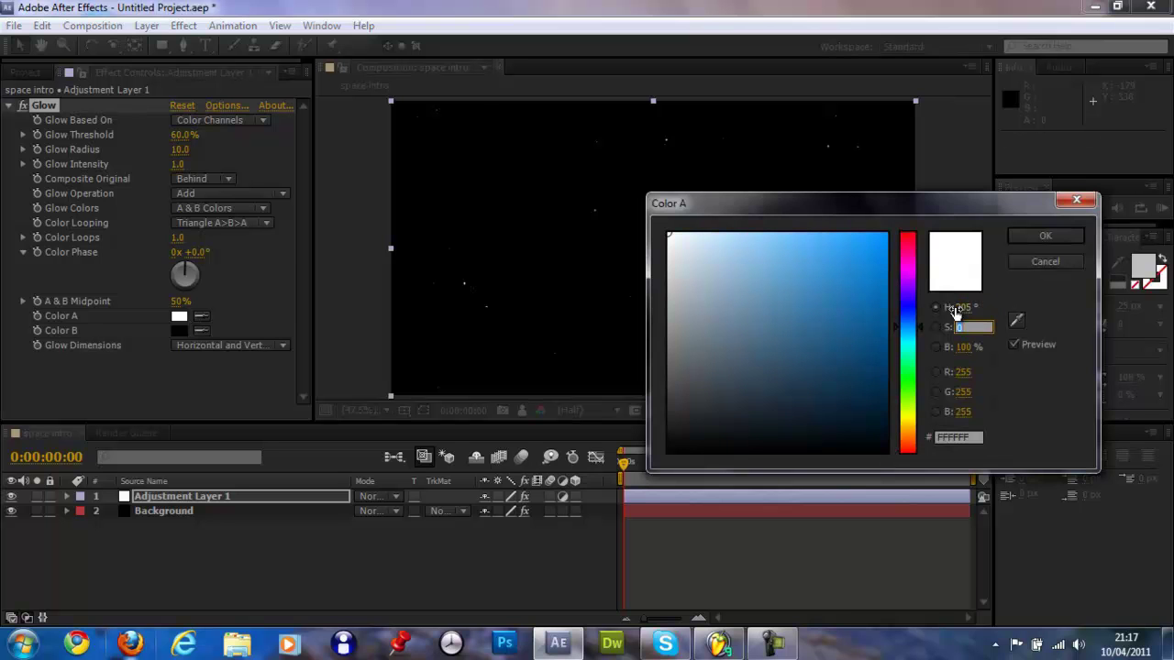
{"action": "type", "text": "50"}
{"action": "key", "text": "Return"}
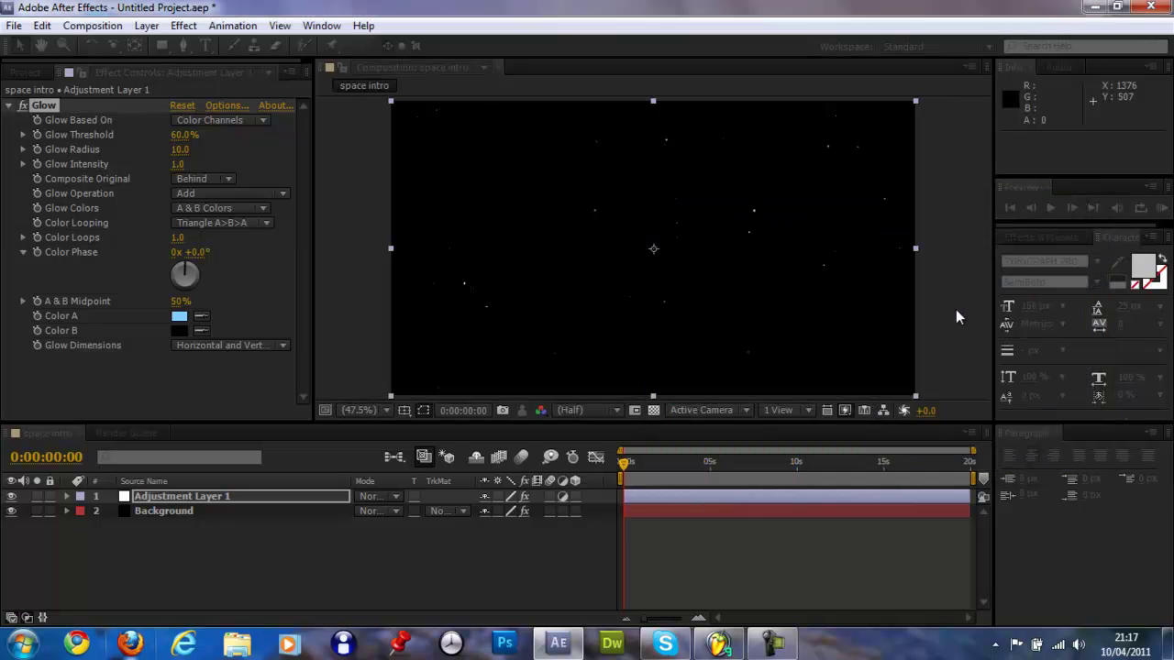
Set Glow Color B to bright blue (hue 205, saturation 100, brightness 100)
{"action": "left_click", "coordinate": [178, 330]}
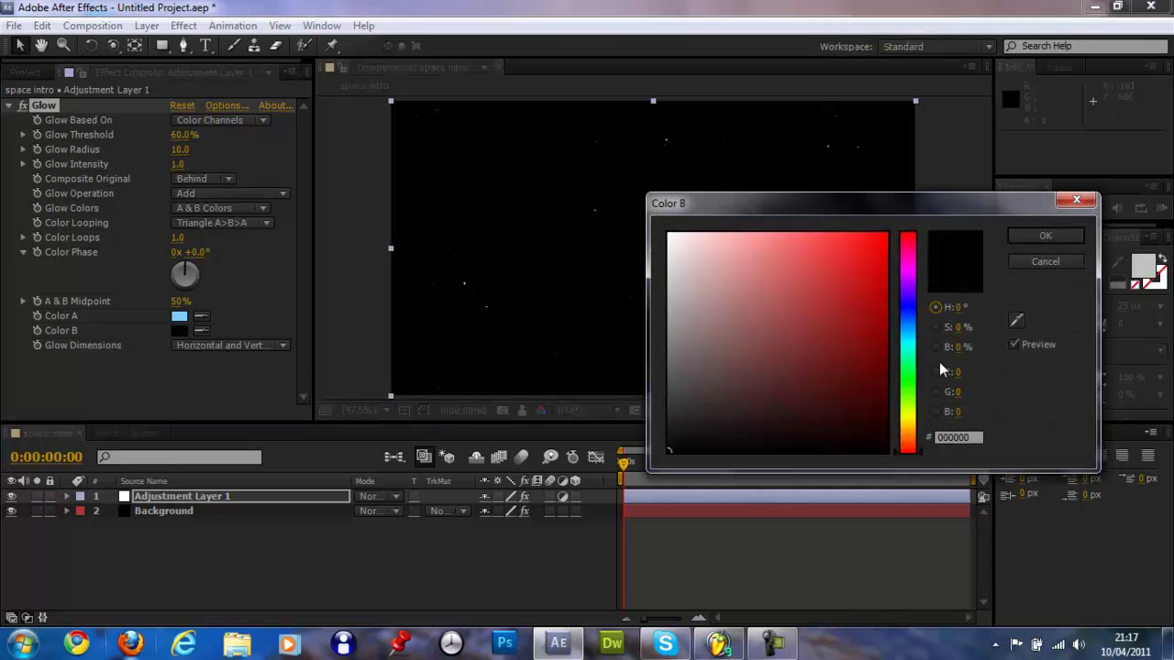
{"action": "left_click", "coordinate": [963, 307]}
{"action": "type", "text": "205"}
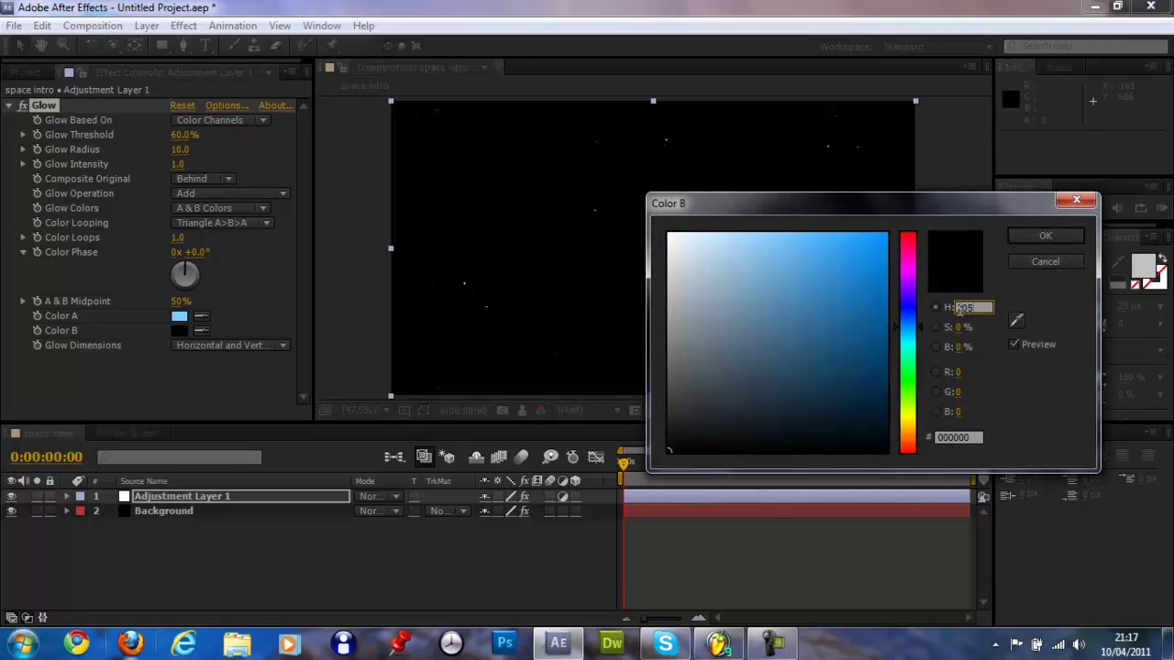
{"action": "key", "text": "Tab"}
{"action": "type", "text": "100"}
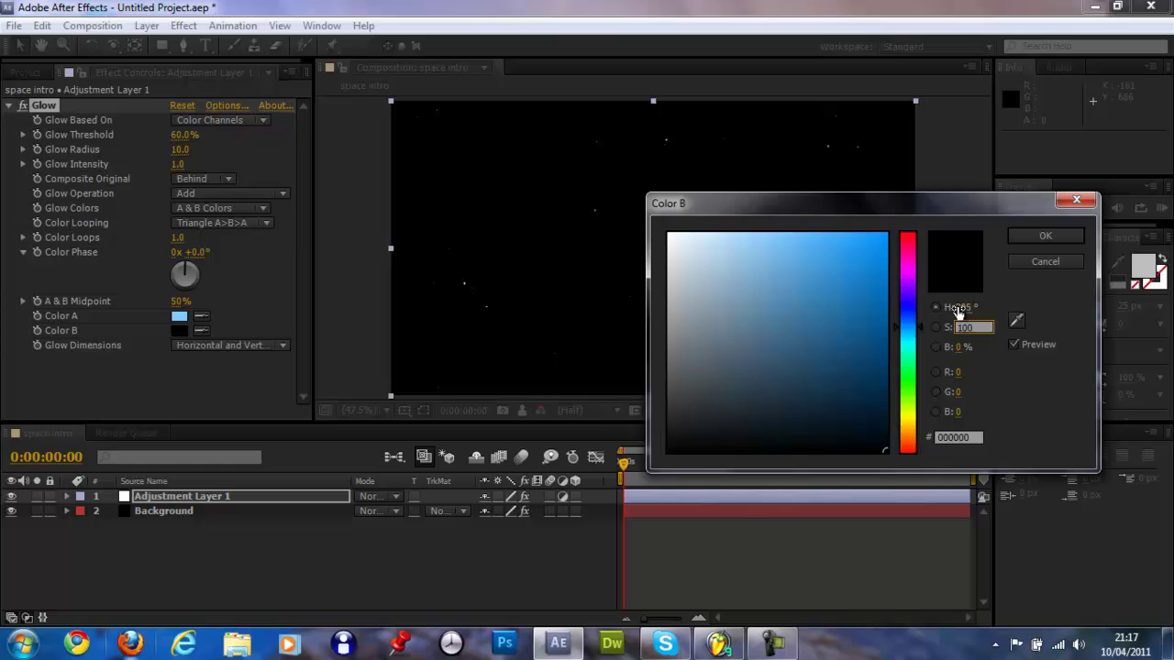
{"action": "key", "text": "Tab"}
{"action": "type", "text": "100"}
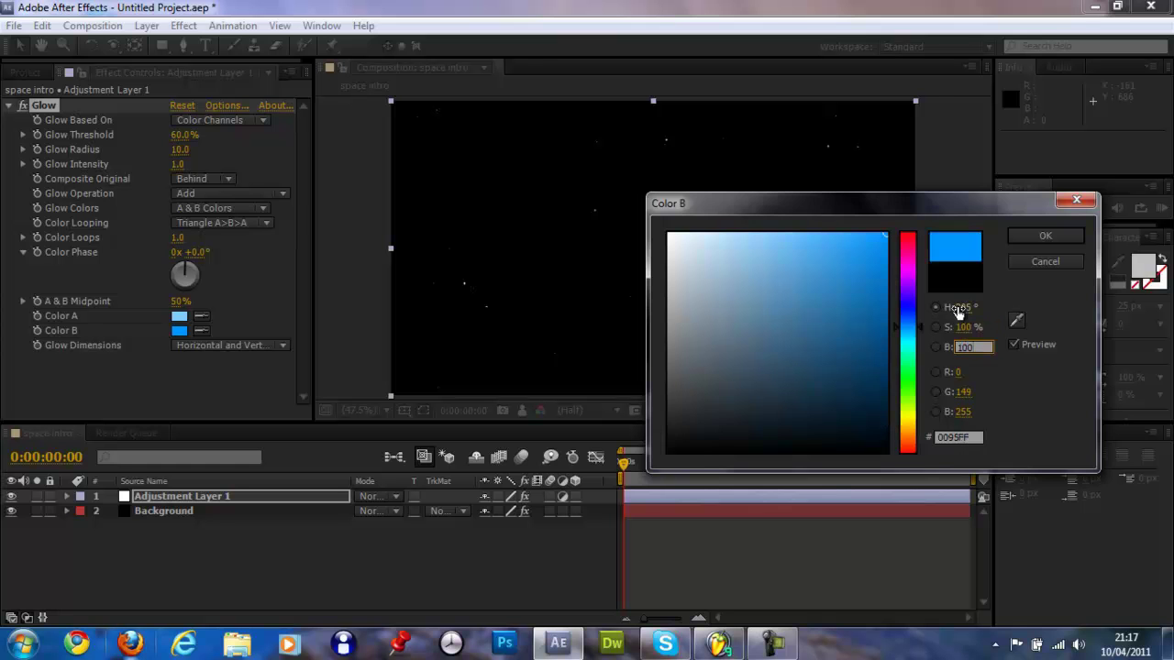
{"action": "key", "text": "Return"}
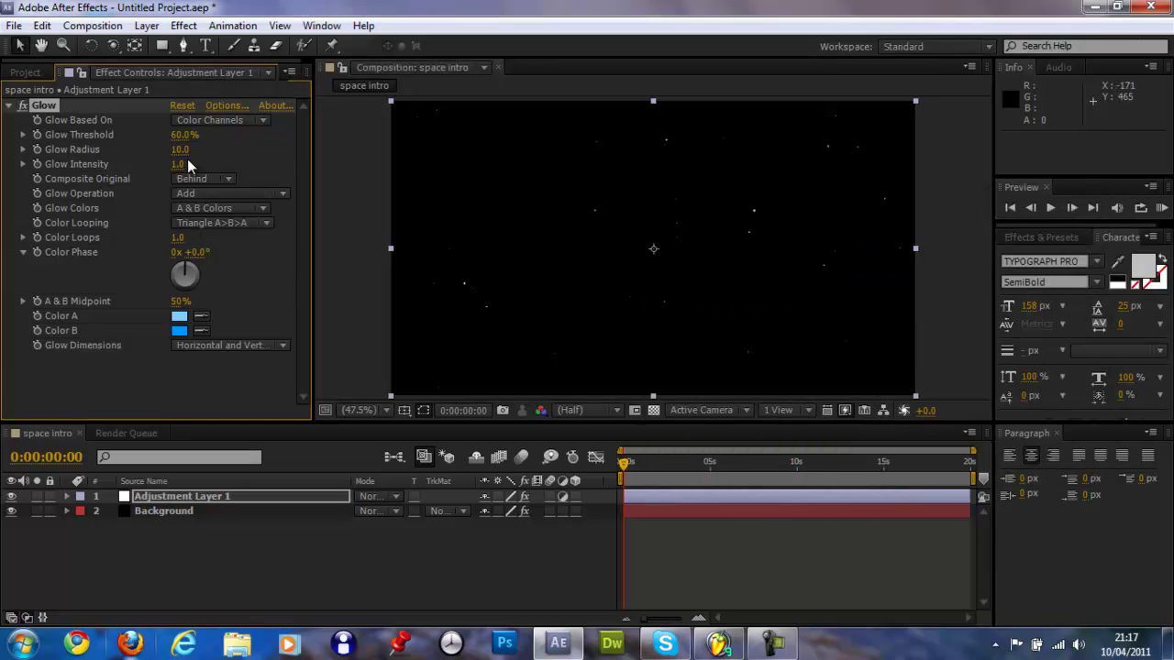
Set the Glow Radius to 10 and Intensity to 8.0
{"action": "left_click", "coordinate": [178, 164]}
{"action": "type", "text": "4"}
{"action": "key", "text": "Return"}
{"action": "left_click", "coordinate": [176, 150]}
{"action": "type", "text": "20"}
{"action": "key", "text": "Return"}
{"action": "left_click", "coordinate": [180, 150]}
{"action": "type", "text": "10"}
{"action": "left_click", "coordinate": [183, 165]}
{"action": "type", "text": "8"}
{"action": "key", "text": "Return"}
Preview the glowing starfield at full resolution, then return to half and scrub the first seconds
{"action": "key", "text": "/"}
{"action": "key", "text": "ctrl+j"}
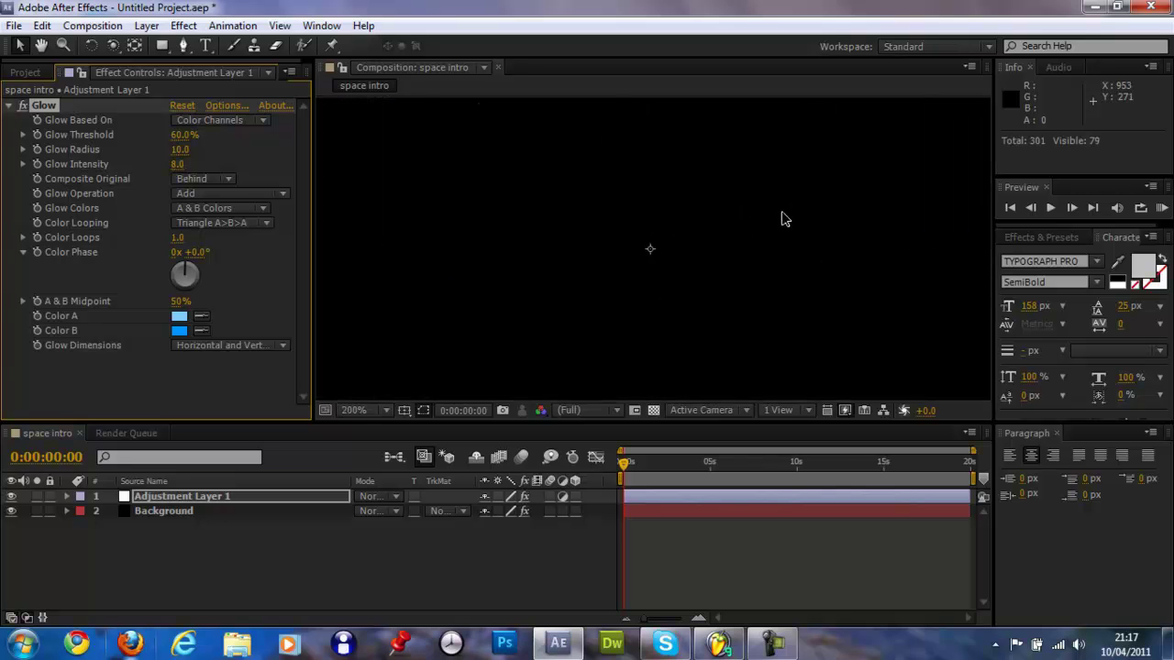
{"action": "key", "text": "."}
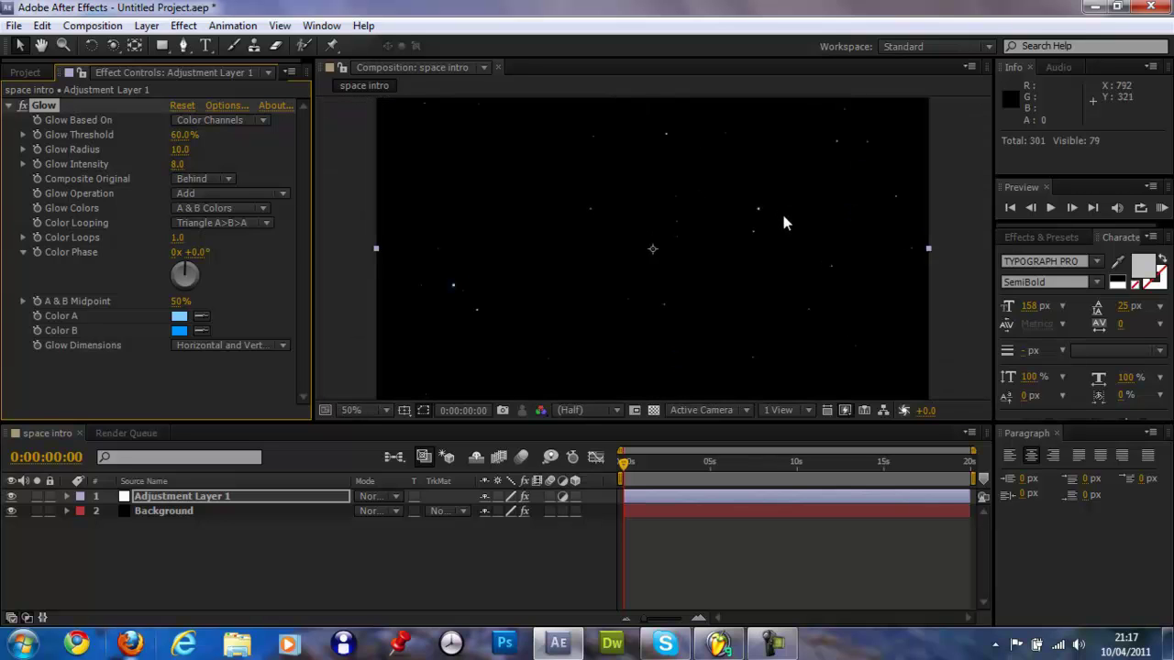
{"action": "key", "text": "ctrl+shift+j"}
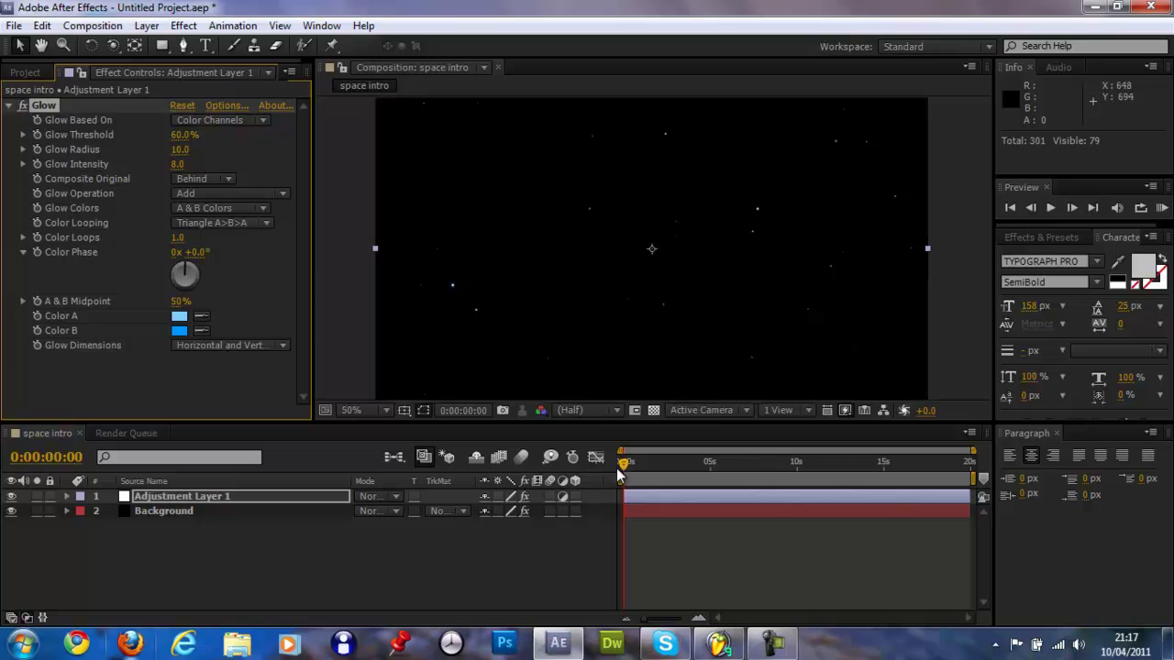
{"action": "left_click", "coordinate": [631, 464]}
{"action": "left_click_drag", "start_coordinate": [631, 463], "coordinate": [605, 472]}
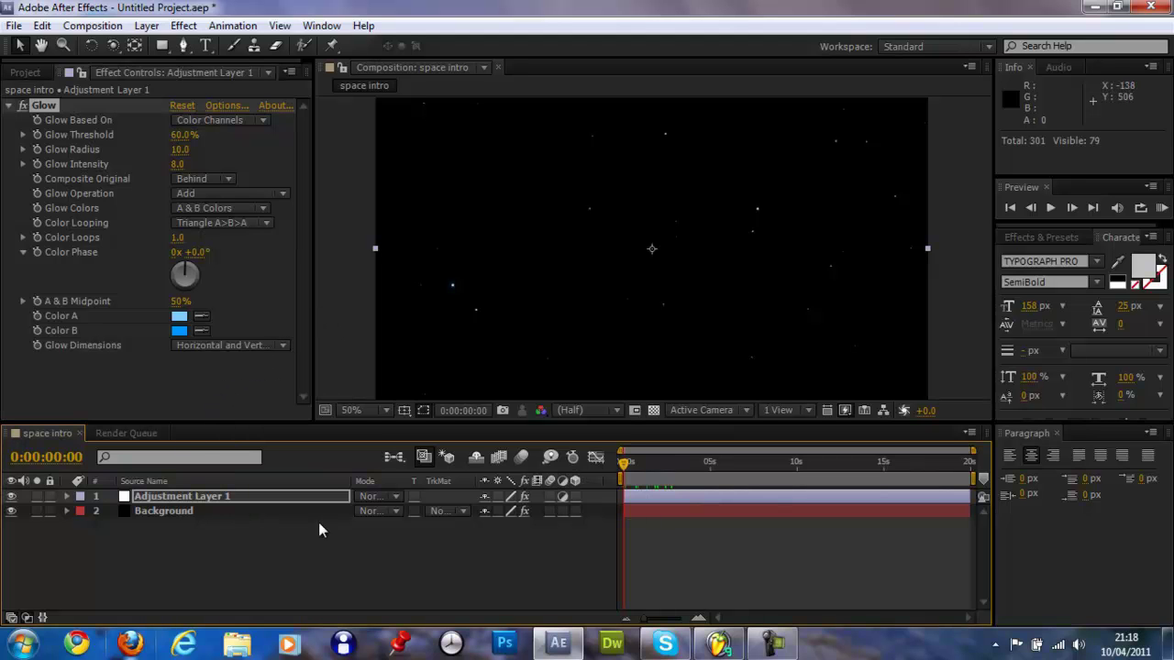
{"action": "left_click", "coordinate": [217, 503]}
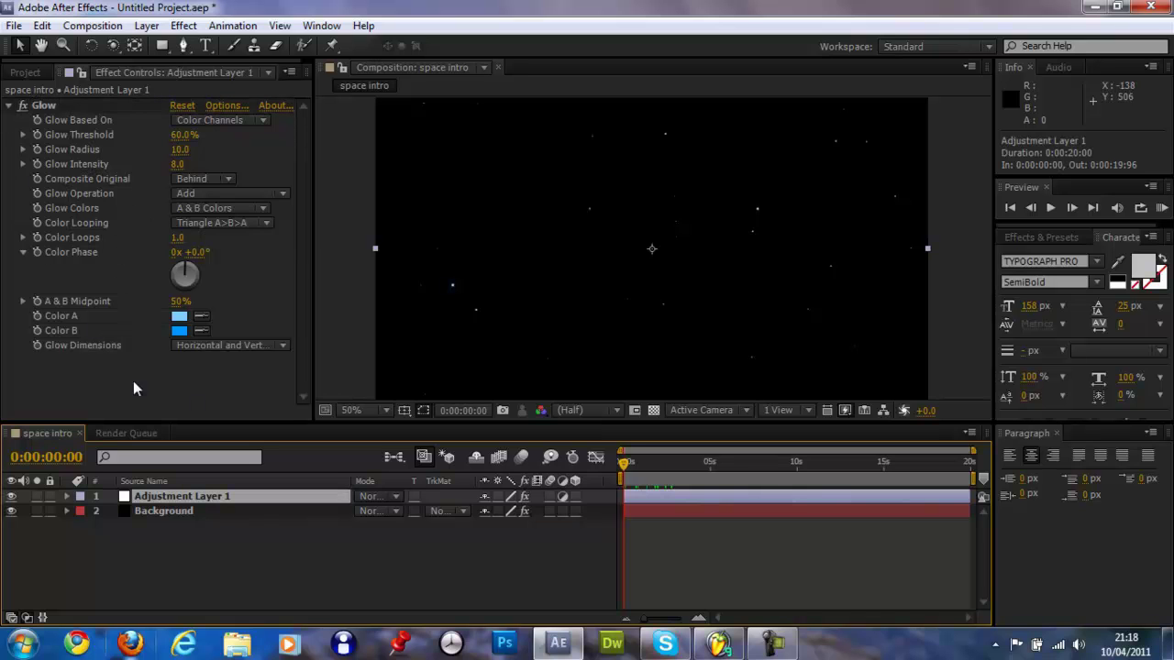
Set the Background layer's Particular Sphere Feather to 0.5
{"action": "left_click", "coordinate": [195, 519]}
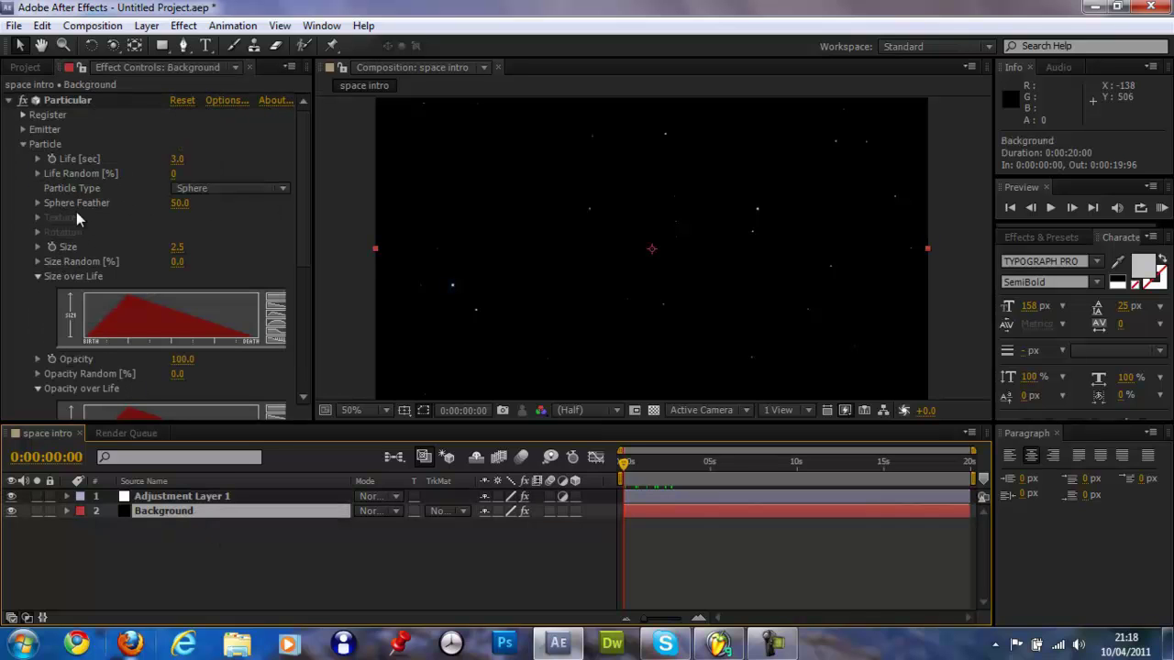
{"action": "left_click", "coordinate": [23, 145]}
{"action": "left_click", "coordinate": [23, 145]}
{"action": "scroll", "coordinate": [121, 229], "scroll_direction": "down", "scroll_amount": 1}
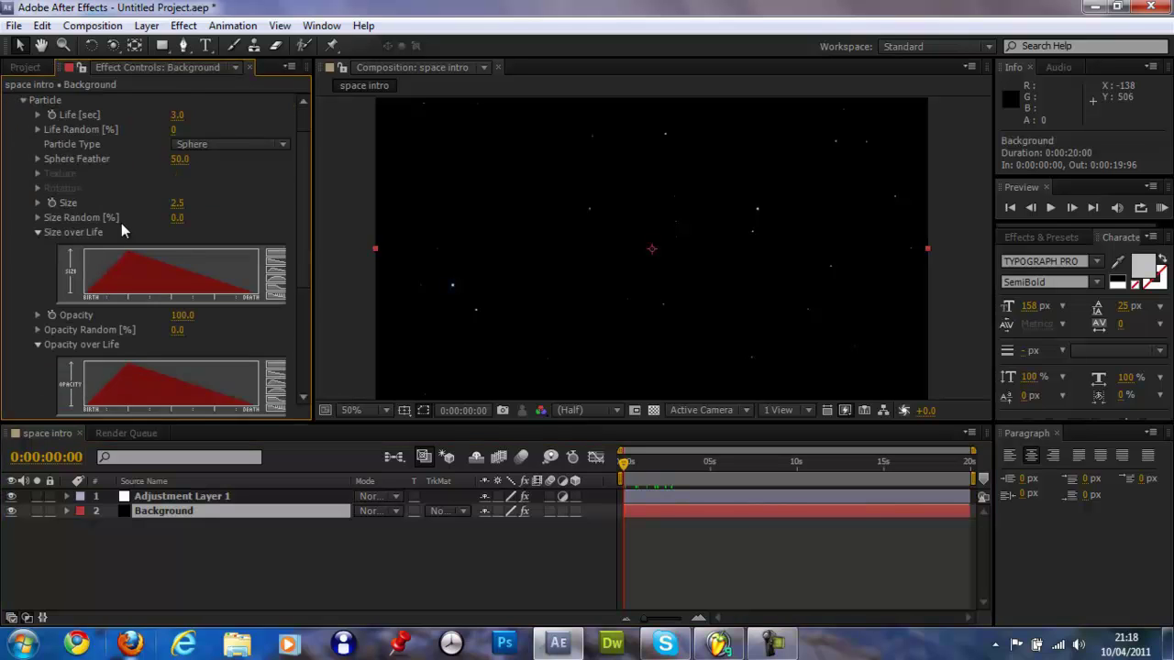
{"action": "scroll", "coordinate": [121, 223], "scroll_direction": "down", "scroll_amount": 3}
{"action": "scroll", "coordinate": [121, 223], "scroll_direction": "down", "scroll_amount": 4}
{"action": "scroll", "coordinate": [132, 253], "scroll_direction": "up", "scroll_amount": 6}
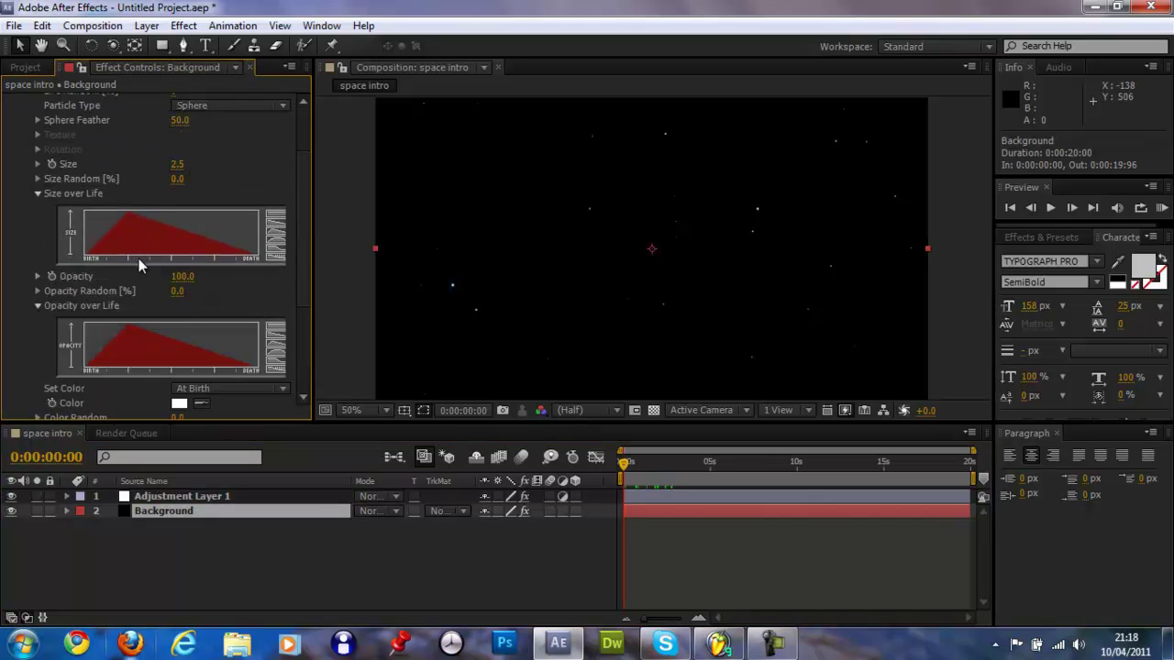
{"action": "scroll", "coordinate": [138, 260], "scroll_direction": "up", "scroll_amount": 2}
{"action": "left_click", "coordinate": [178, 198]}
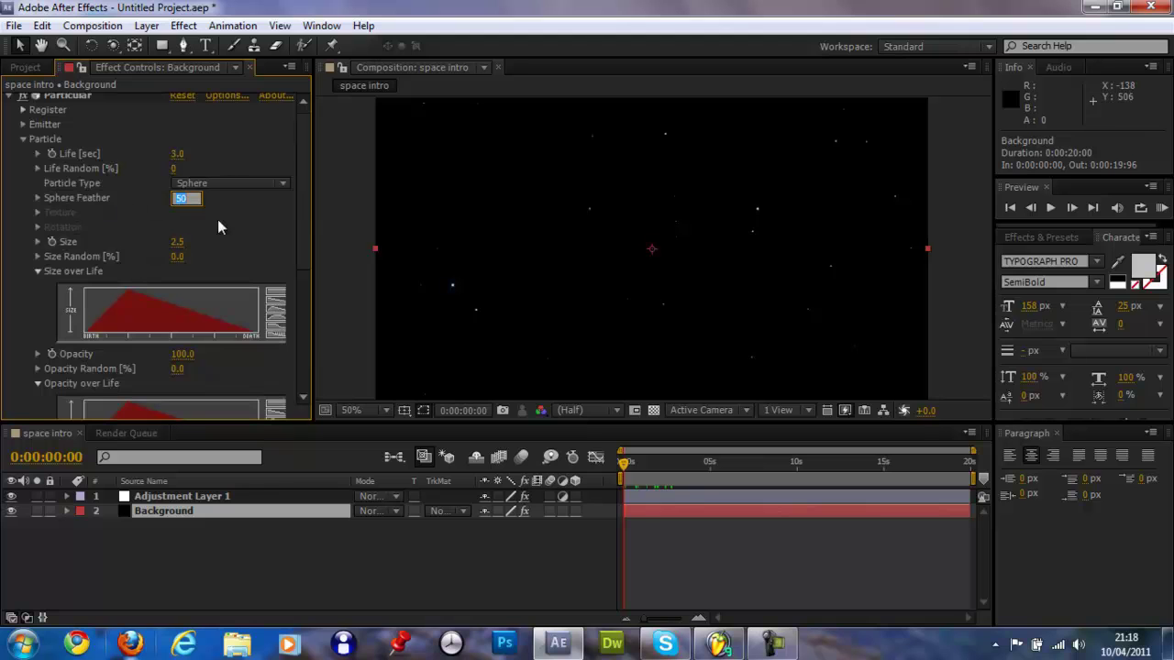
{"action": "type", "text": "0.5"}
{"action": "key", "text": "Return"}
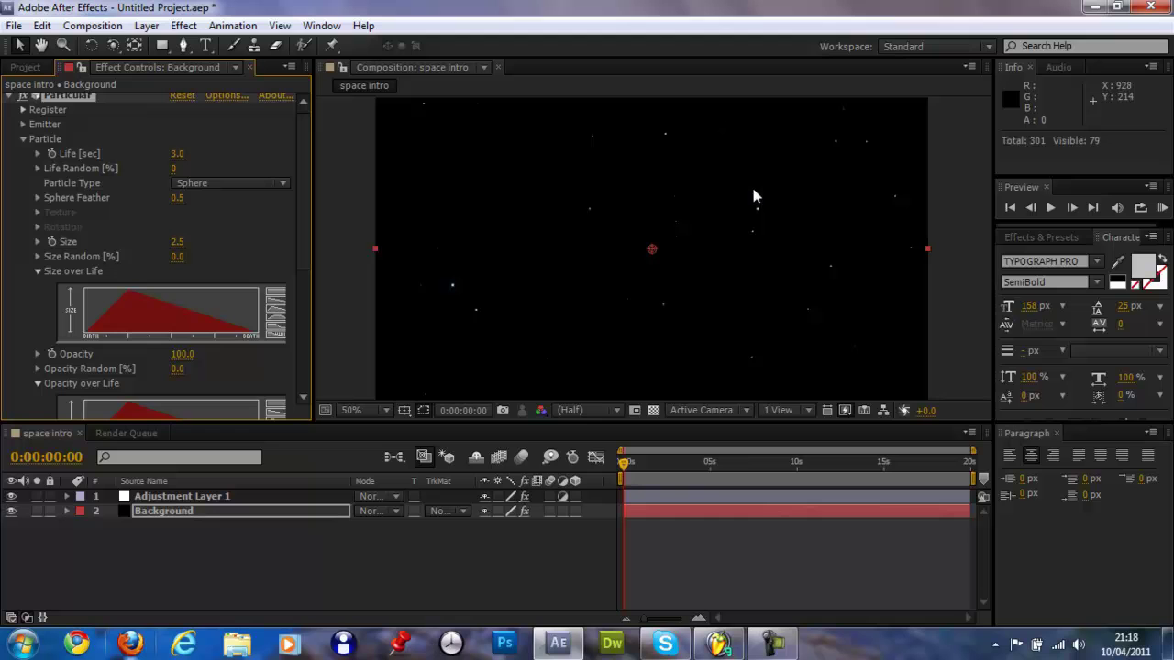
Change the Sphere Feather to 10 and check the adjustment layer's Glow settings
{"action": "left_click", "coordinate": [177, 198]}
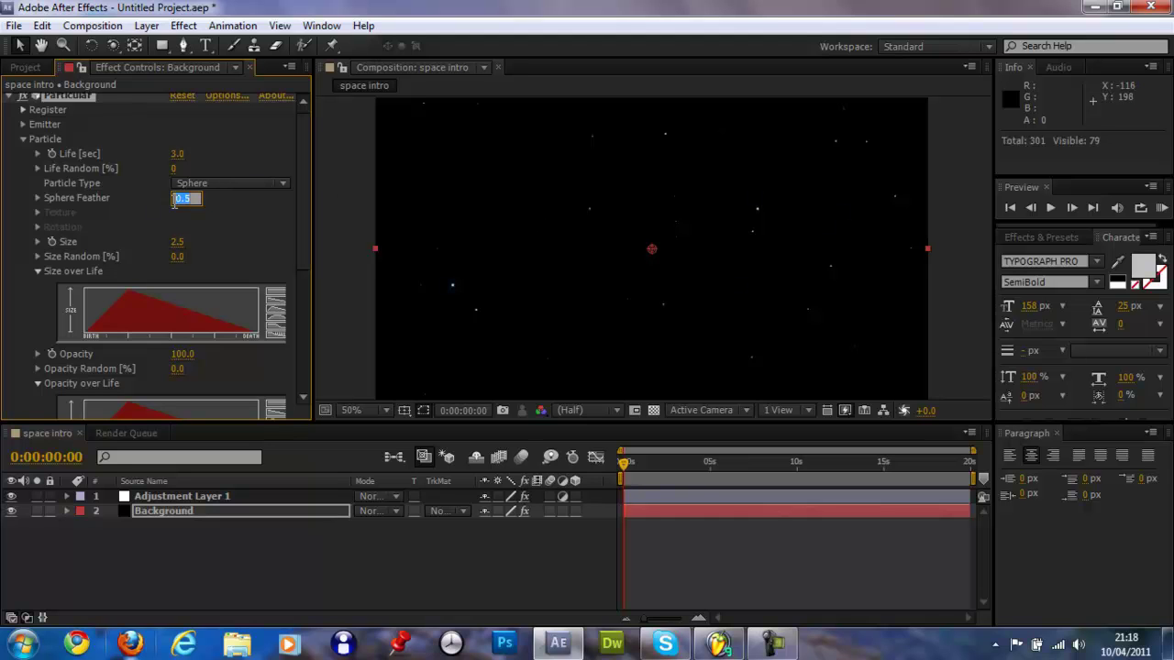
{"action": "type", "text": "10"}
{"action": "key", "text": "Return"}
{"action": "scroll", "coordinate": [459, 322], "scroll_direction": "up", "scroll_amount": 5}
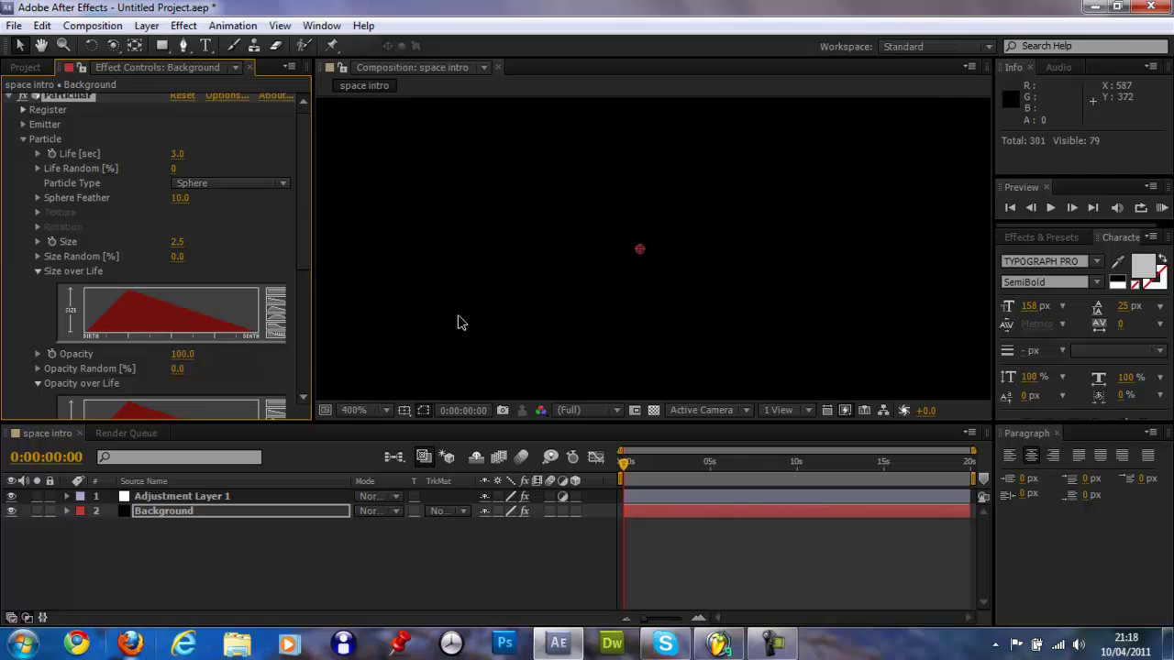
{"action": "scroll", "coordinate": [459, 324], "scroll_direction": "down", "scroll_amount": 6}
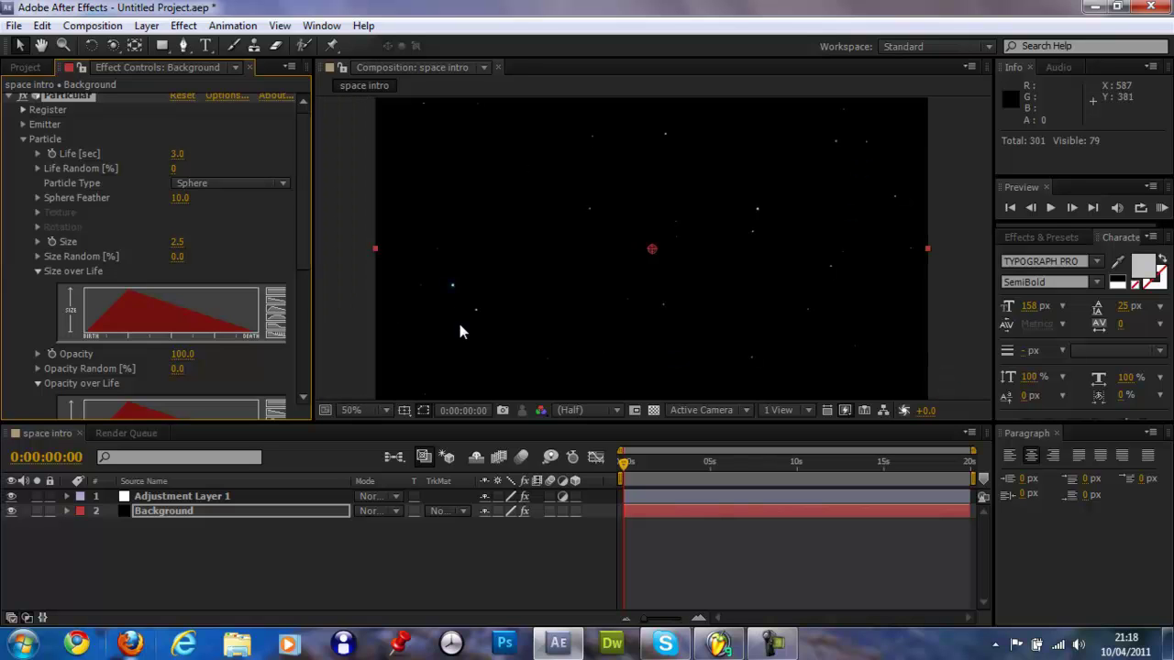
{"action": "scroll", "coordinate": [459, 324], "scroll_direction": "up", "scroll_amount": 2}
{"action": "left_click", "coordinate": [220, 496]}
{"action": "left_click", "coordinate": [225, 511]}
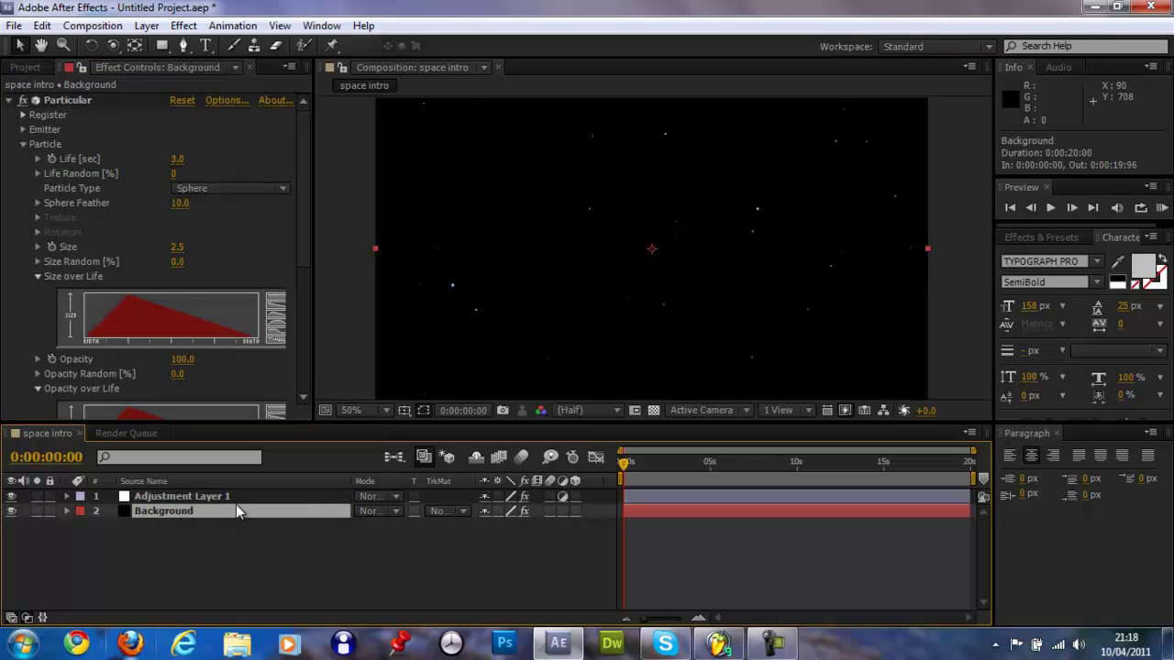
Duplicate the Background layer and place Adjustment Layer 1 between the two copies
{"action": "key", "text": "ctrl+d"}
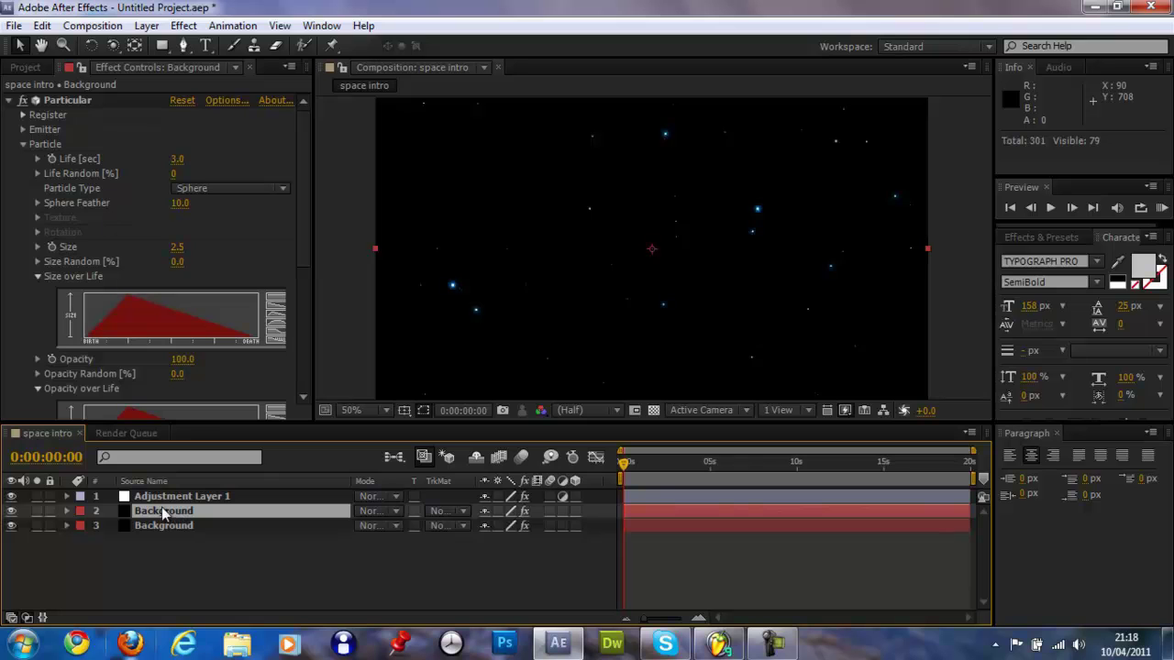
{"action": "left_click", "coordinate": [206, 498]}
{"action": "left_click_drag", "start_coordinate": [205, 497], "coordinate": [207, 519]}
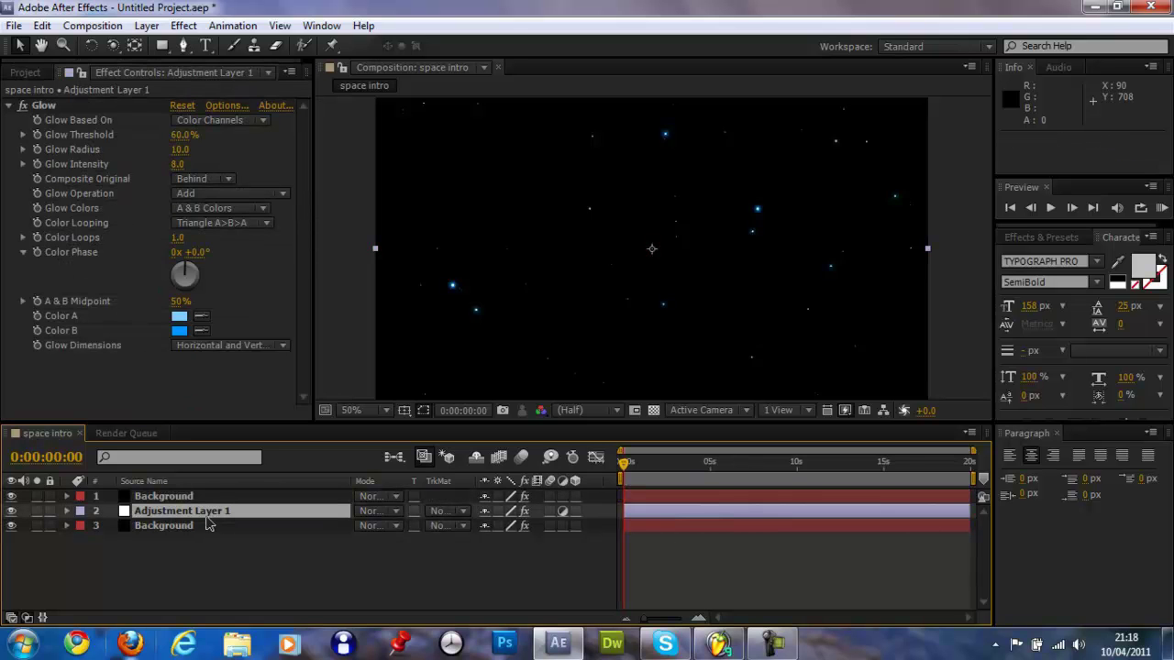
Switch the top Background copy to Cloudlet particles with a Size of 160
{"action": "left_click", "coordinate": [189, 497]}
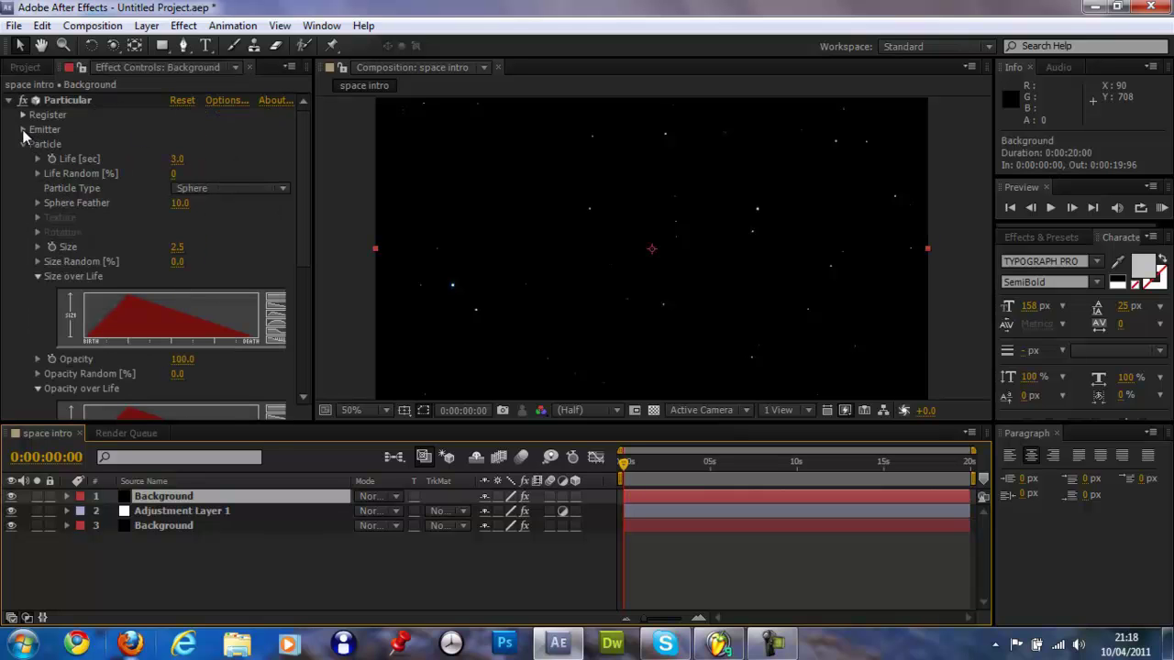
{"action": "left_click", "coordinate": [229, 188]}
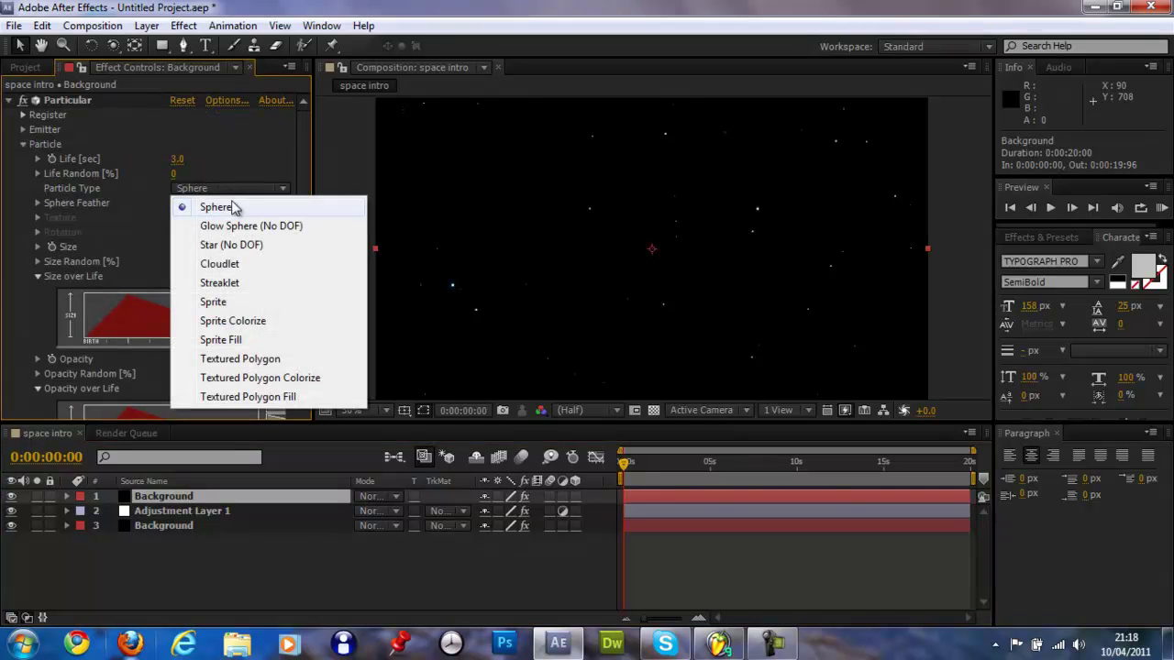
{"action": "left_click", "coordinate": [220, 264]}
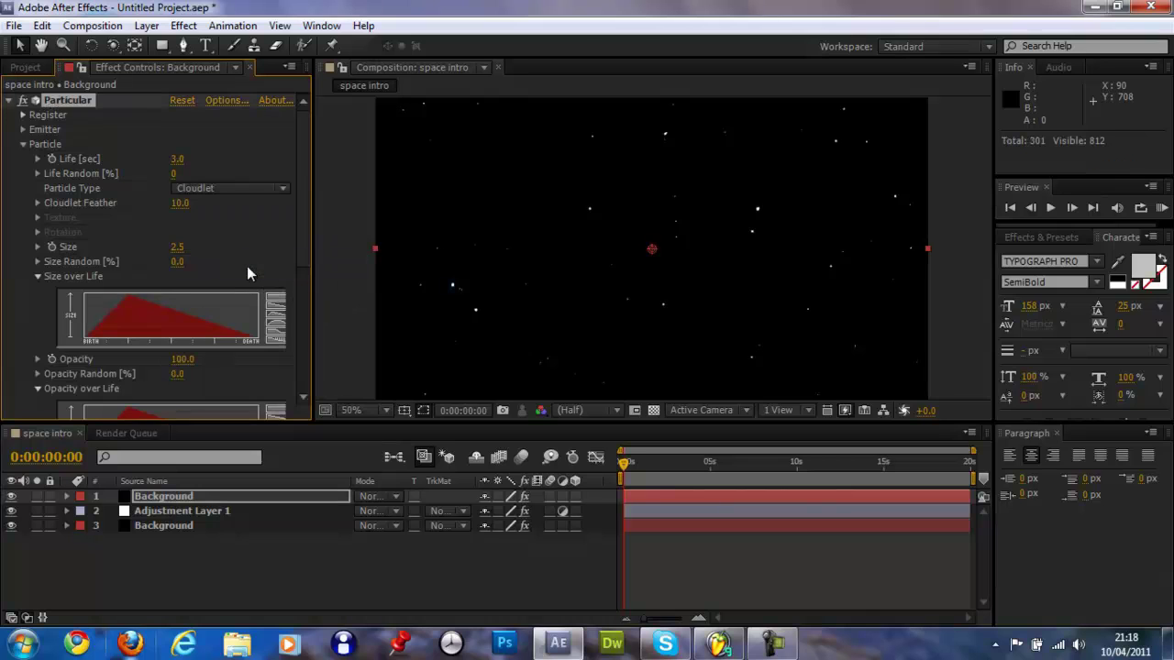
{"action": "scroll", "coordinate": [232, 330], "scroll_direction": "down", "scroll_amount": 1}
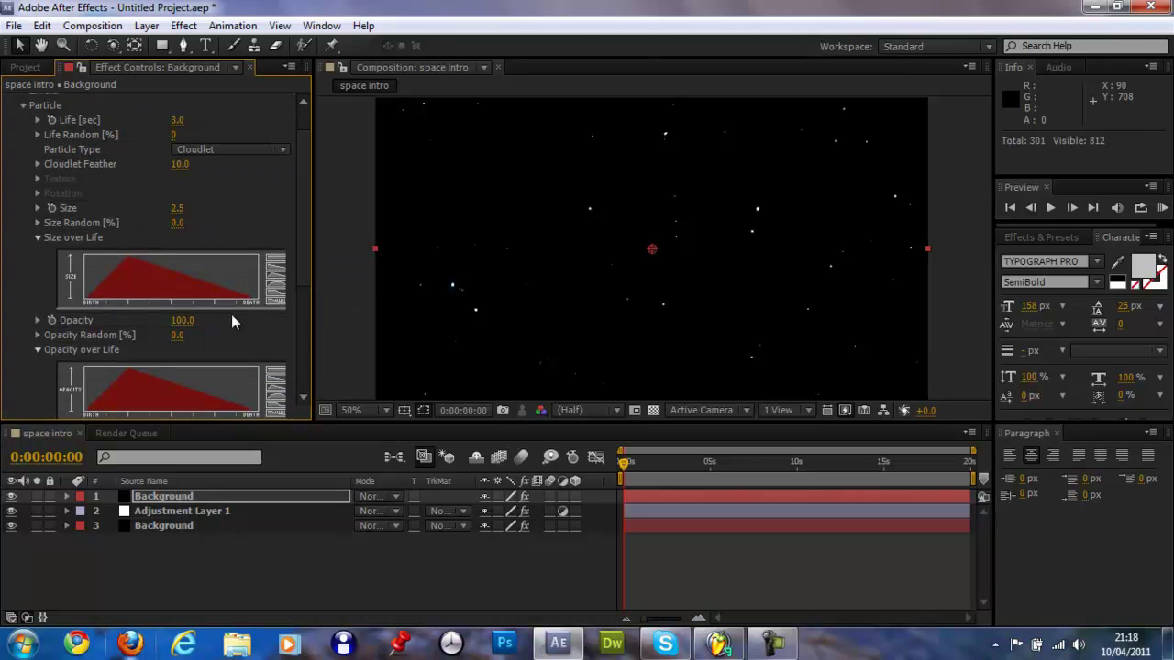
{"action": "left_click", "coordinate": [176, 208]}
{"action": "type", "text": "40"}
{"action": "key", "text": "Return"}
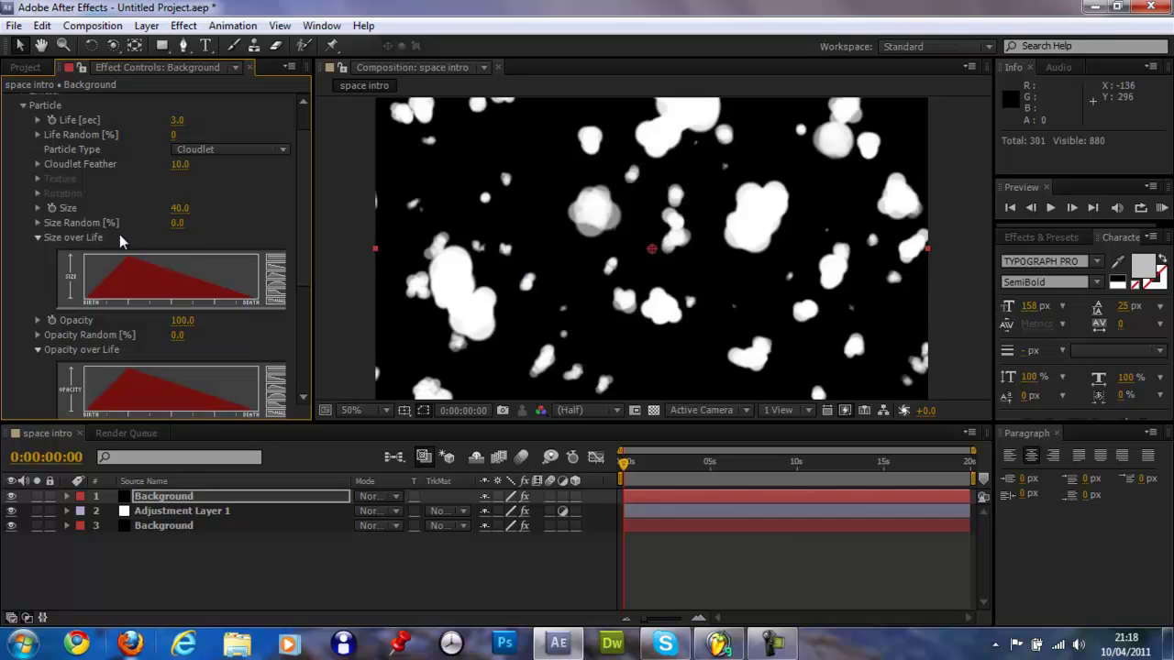
{"action": "left_click", "coordinate": [176, 208]}
{"action": "type", "text": "80"}
{"action": "key", "text": "Return"}
{"action": "left_click", "coordinate": [179, 208]}
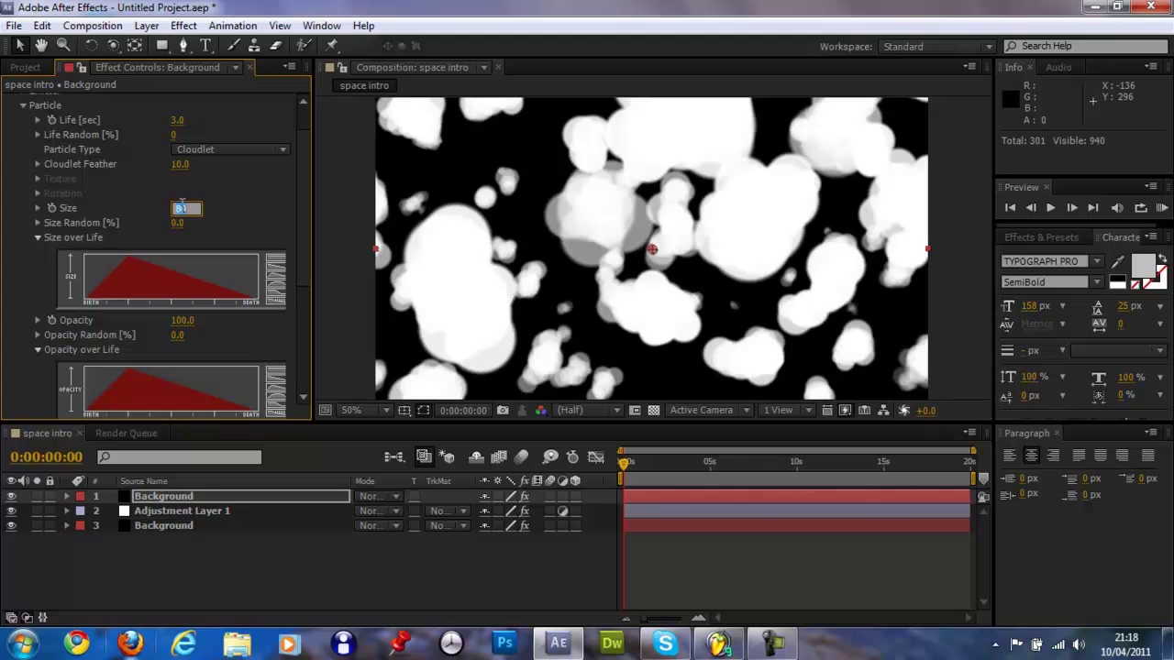
{"action": "type", "text": "160"}
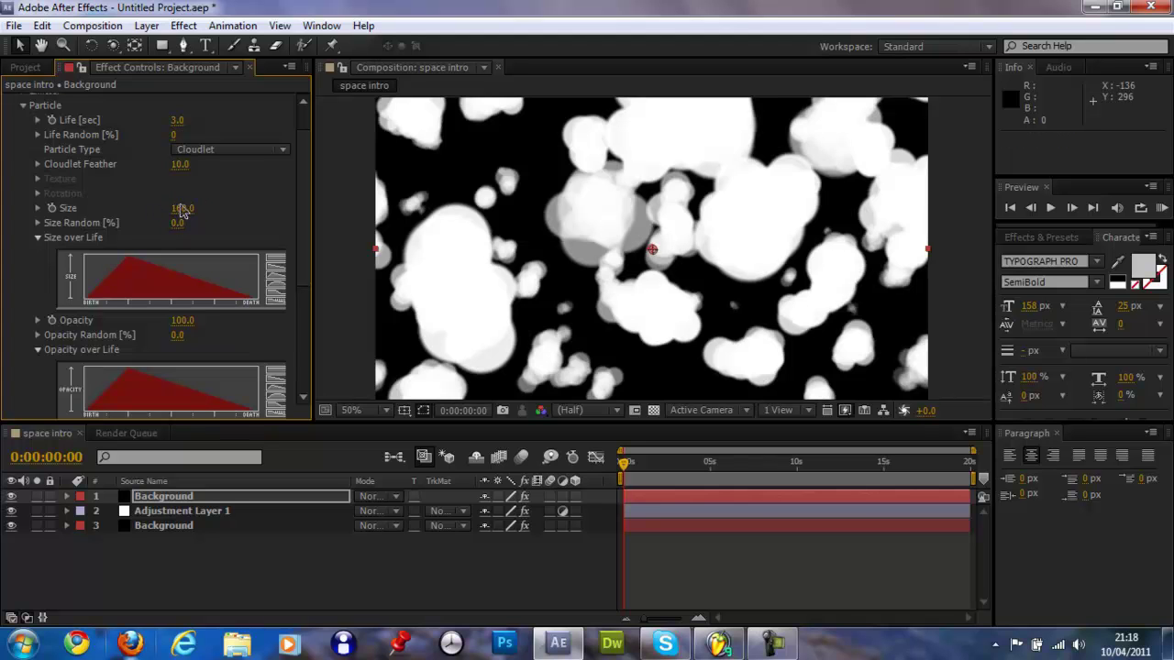
{"action": "key", "text": "Return"}
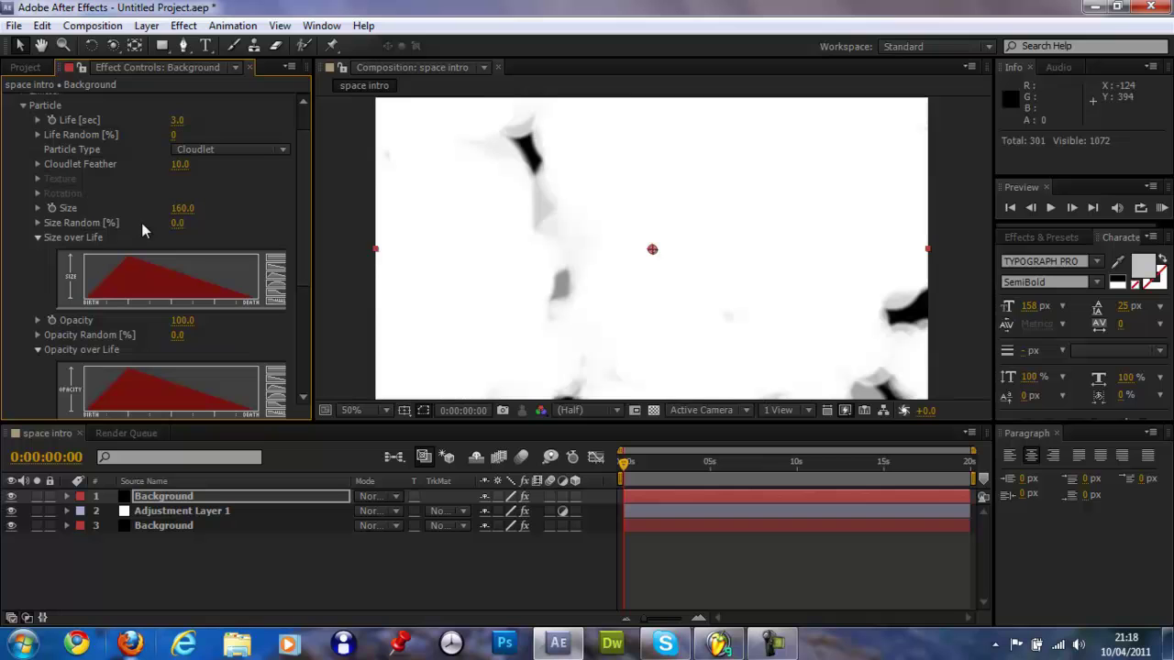
Lower the cloudlet particle Opacity in stages to 50, 25, then 12.5
{"action": "scroll", "coordinate": [159, 187], "scroll_direction": "down", "scroll_amount": 3}
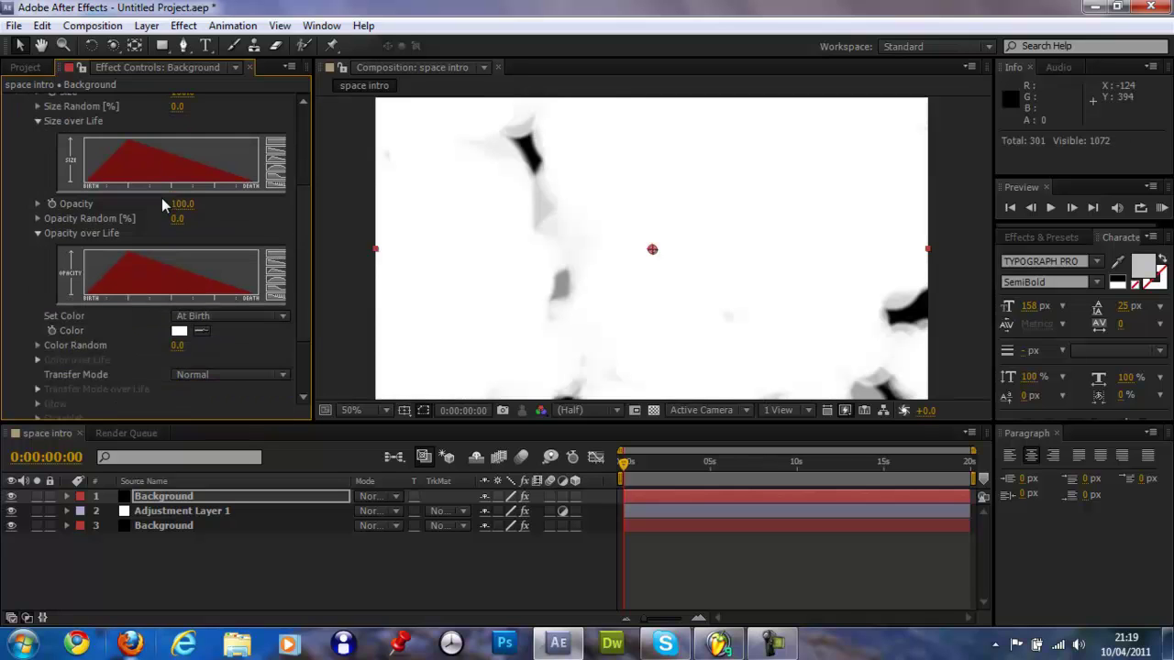
{"action": "left_click", "coordinate": [182, 203]}
{"action": "type", "text": "50"}
{"action": "key", "text": "Return"}
{"action": "left_click", "coordinate": [184, 203]}
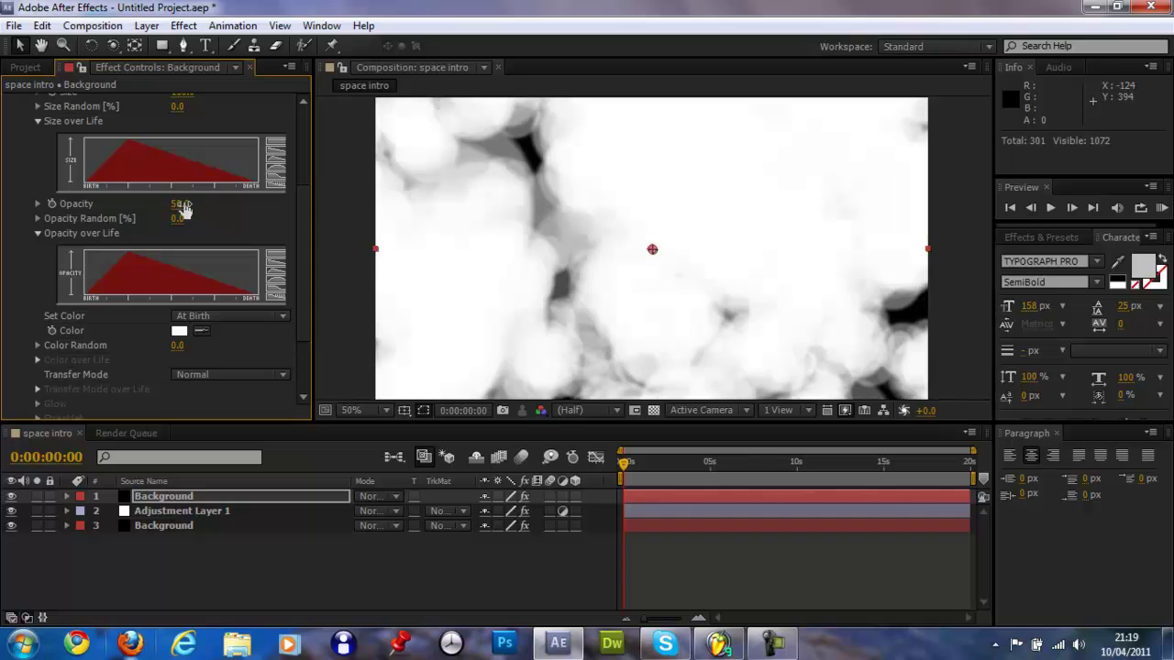
{"action": "type", "text": "25"}
{"action": "key", "text": "Return"}
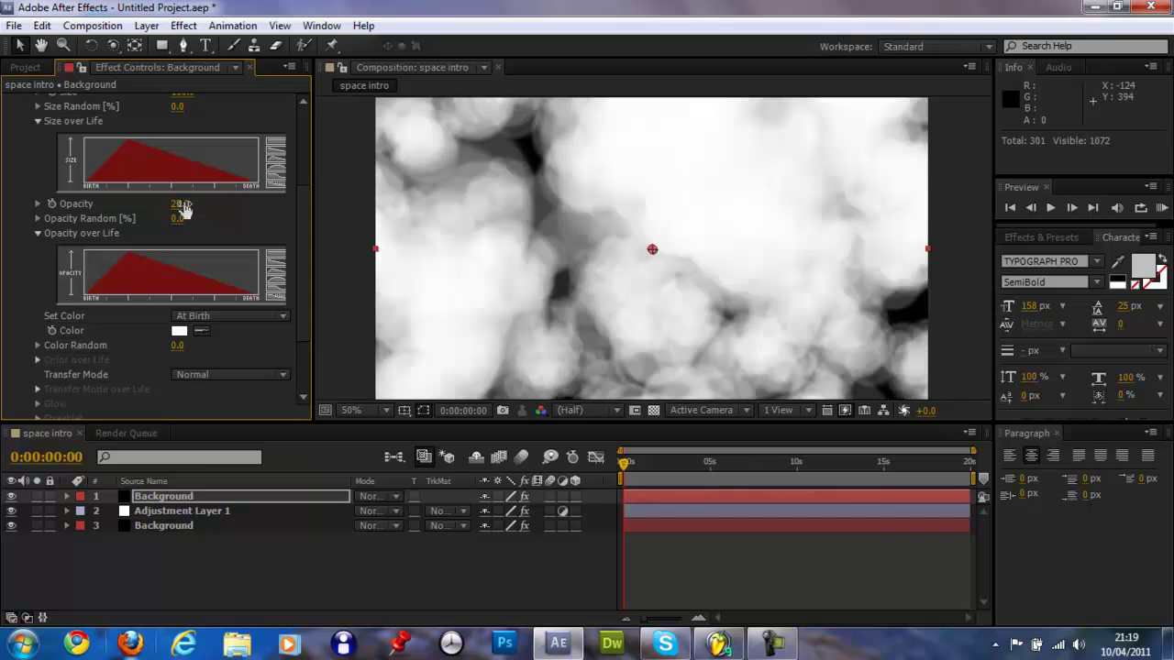
{"action": "left_click", "coordinate": [185, 203]}
{"action": "key", "text": "Return"}
Keep lowering the particle Opacity through 6, 3 and 1 down to 0.5
{"action": "left_click", "coordinate": [185, 204]}
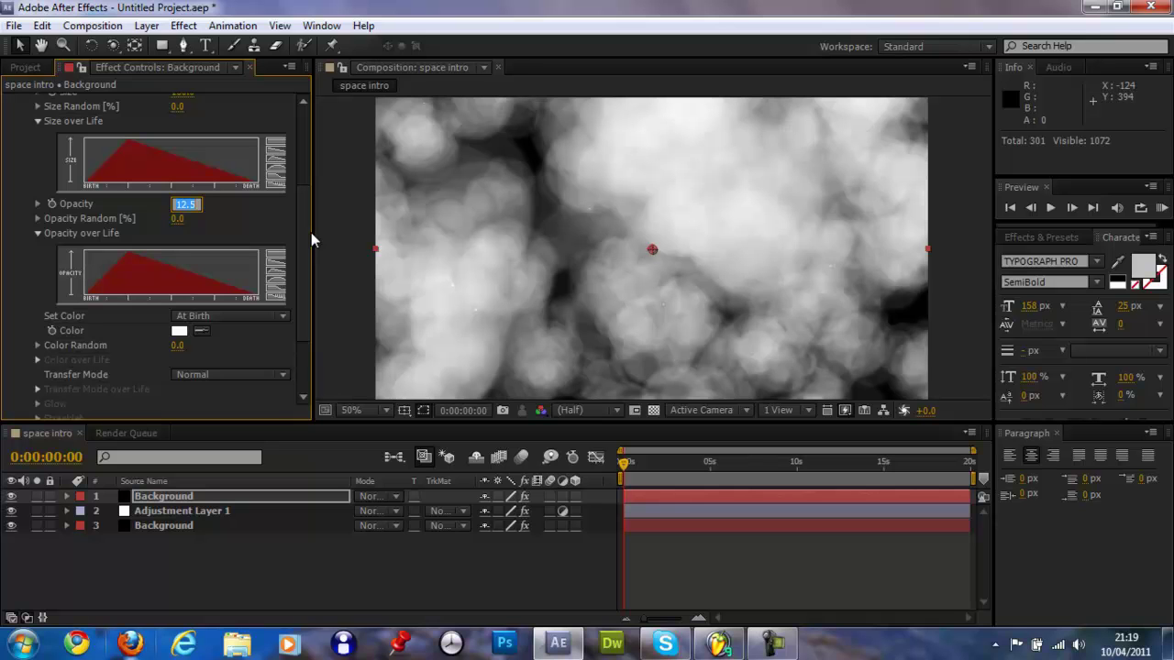
{"action": "type", "text": "6"}
{"action": "key", "text": "Return"}
{"action": "left_click", "coordinate": [175, 203]}
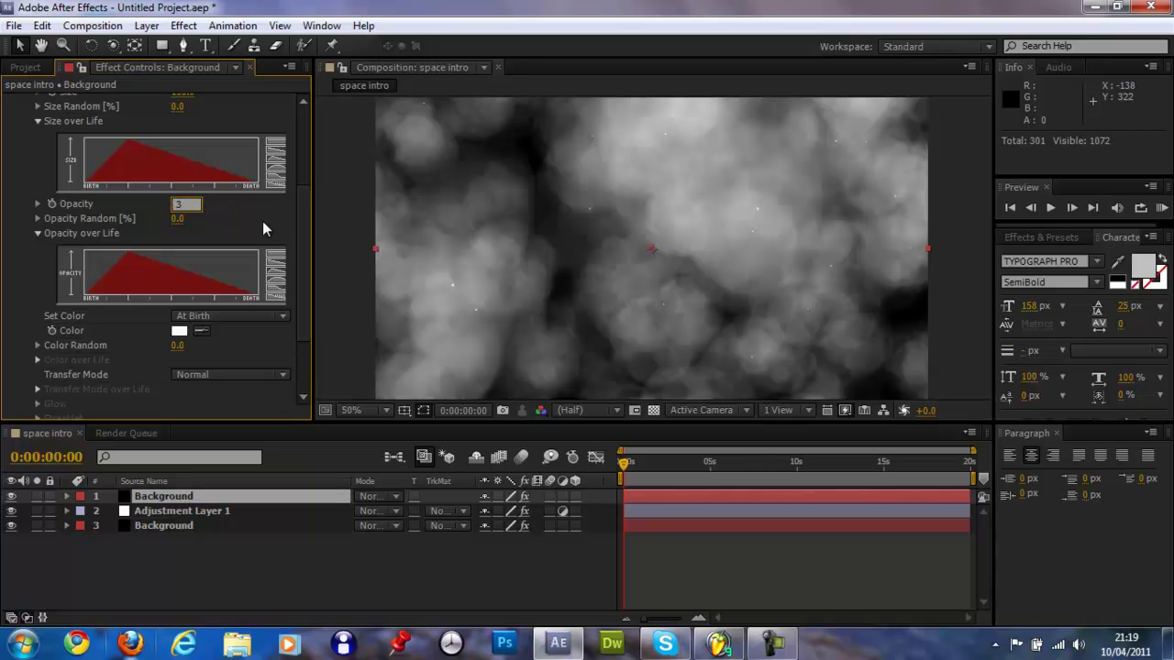
{"action": "type", "text": "3"}
{"action": "key", "text": "Return"}
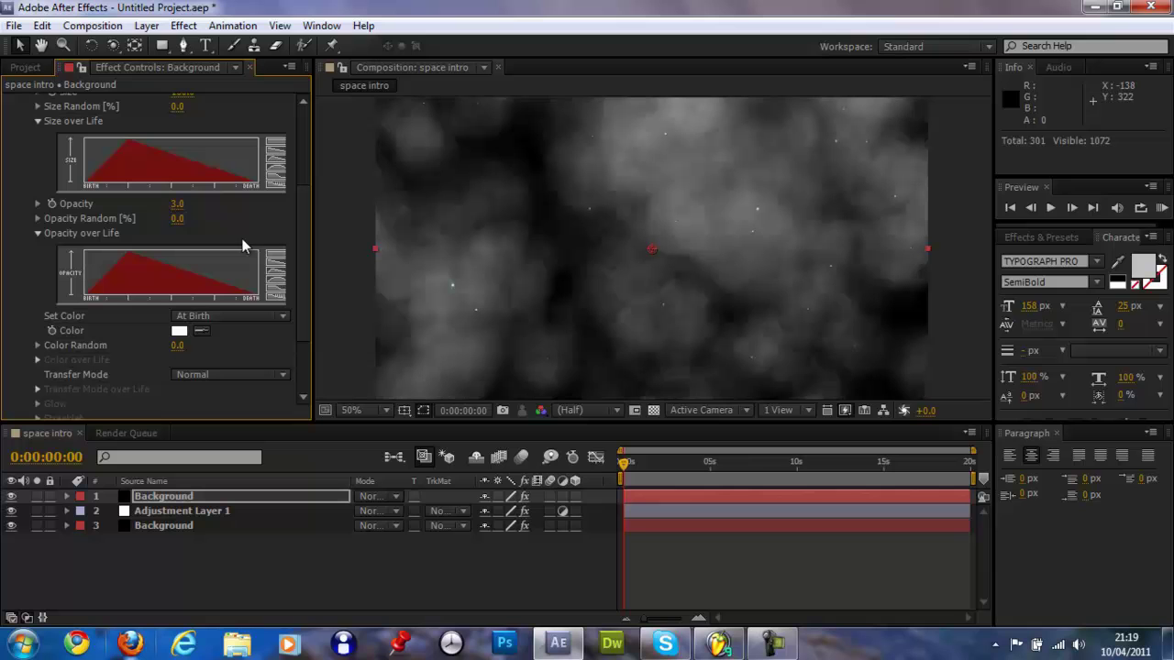
{"action": "left_click", "coordinate": [175, 207]}
{"action": "type", "text": "1.5"}
{"action": "key", "text": "Return"}
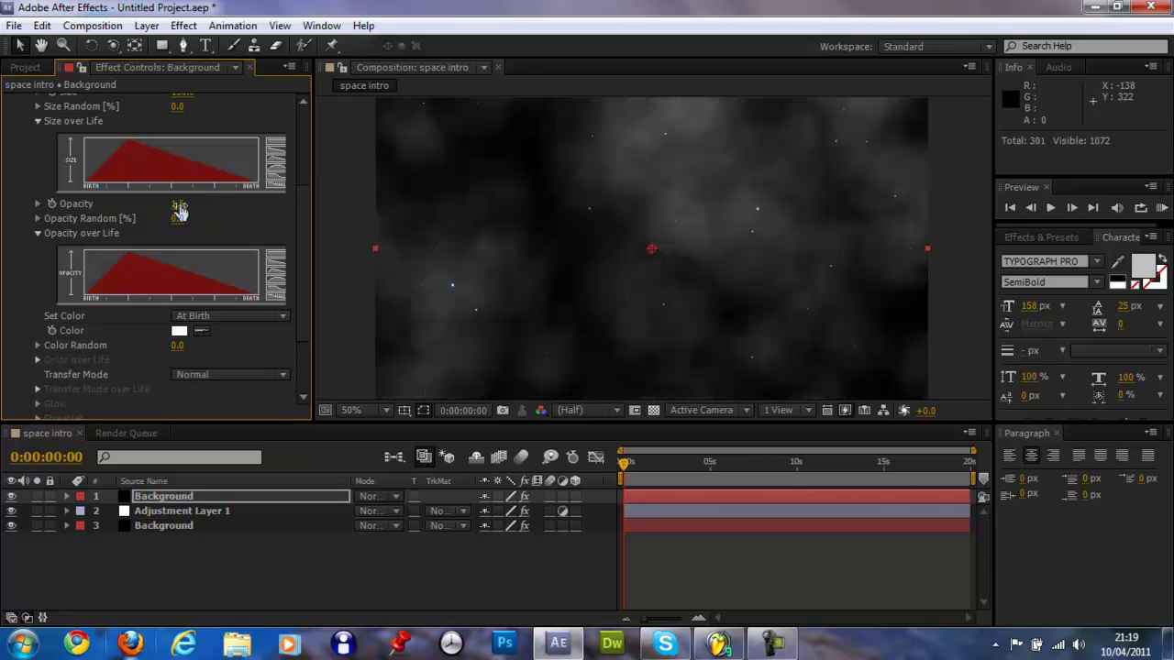
{"action": "left_click", "coordinate": [177, 204]}
{"action": "type", "text": "0.5"}
{"action": "key", "text": "Return"}
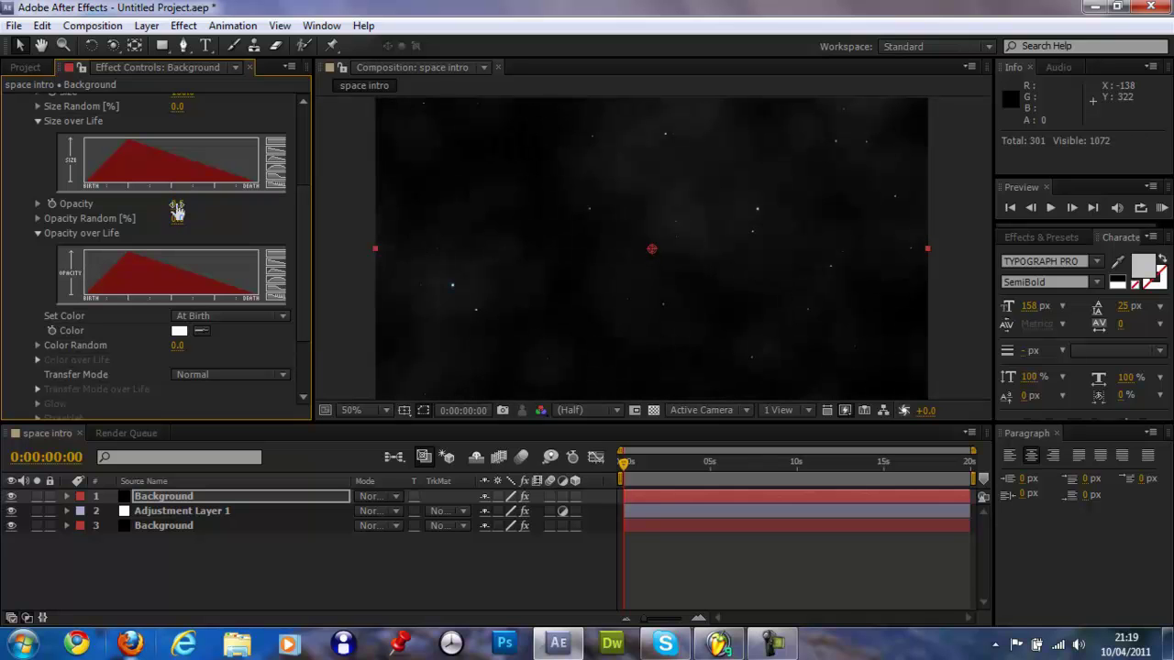
{"action": "scroll", "coordinate": [159, 299], "scroll_direction": "down", "scroll_amount": 5}
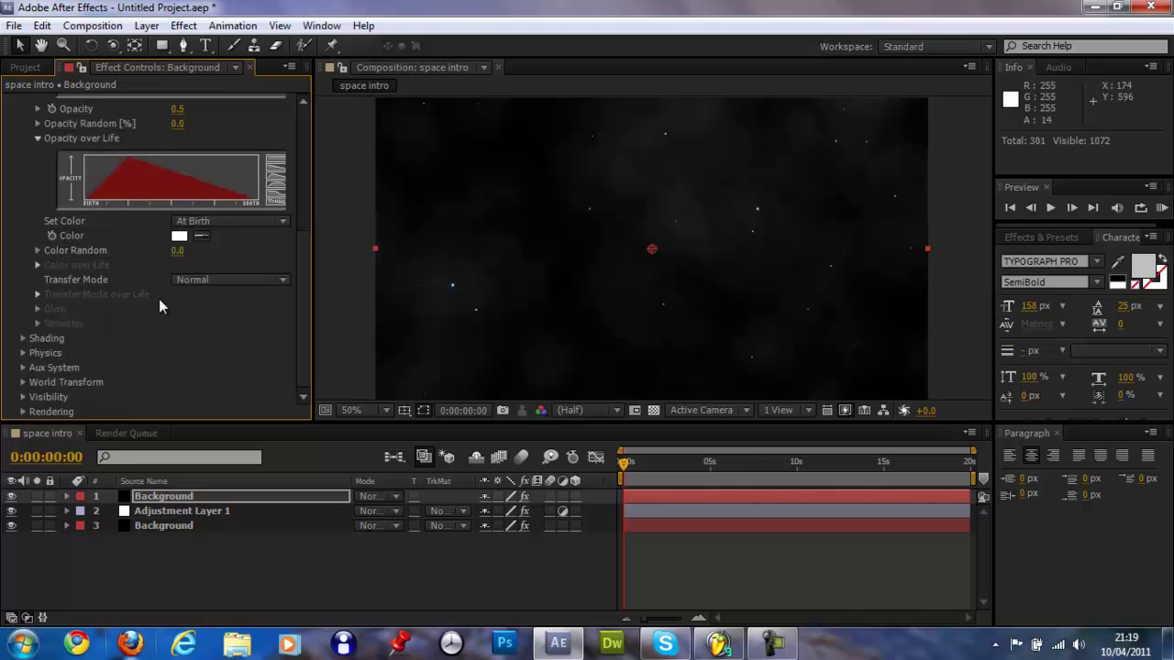
Set the particle colour to pale blue BFE4FF (H 205, S 25) and scrub to check
{"action": "left_click", "coordinate": [179, 236]}
{"action": "left_click", "coordinate": [958, 307]}
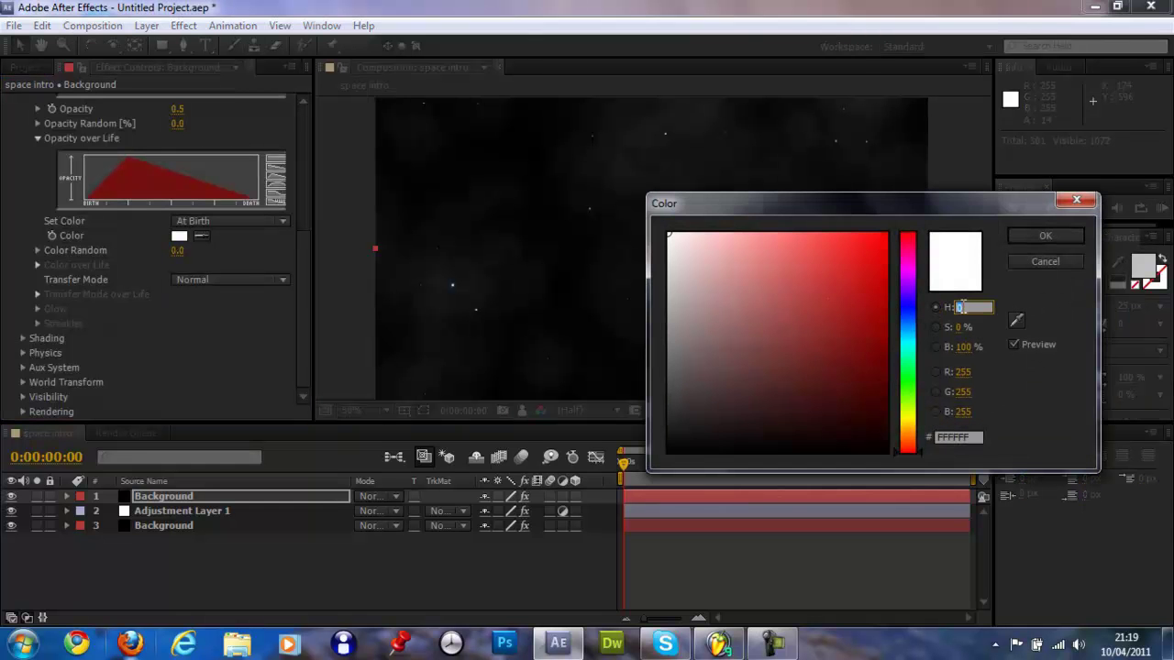
{"action": "type", "text": "205"}
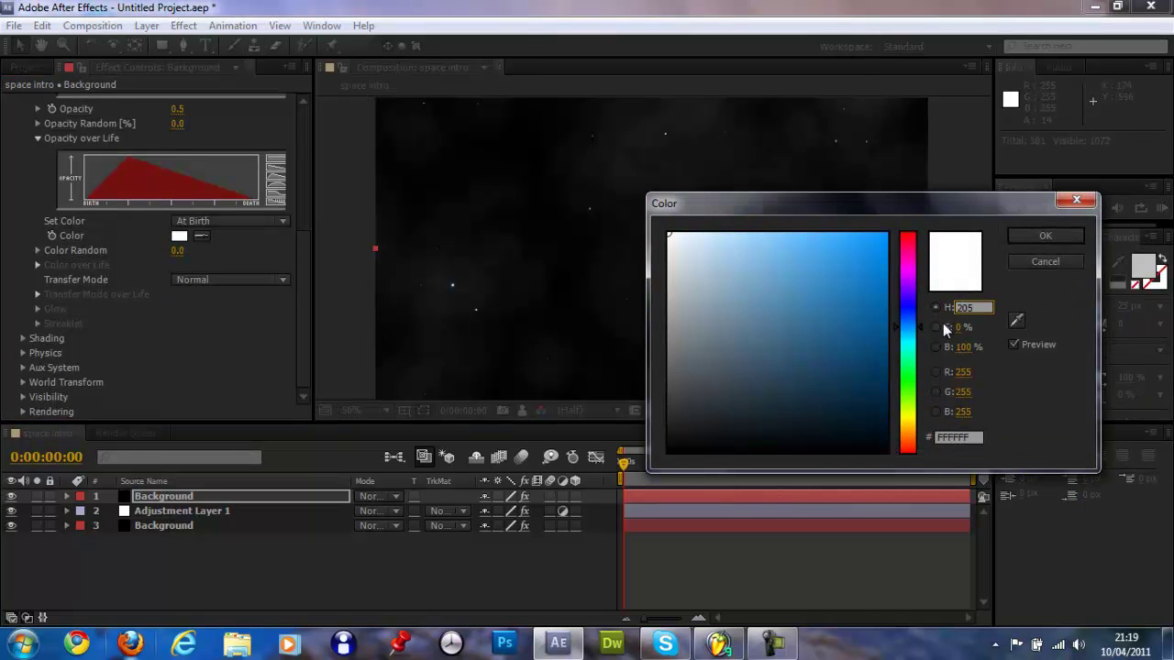
{"action": "left_click", "coordinate": [958, 328]}
{"action": "type", "text": "25"}
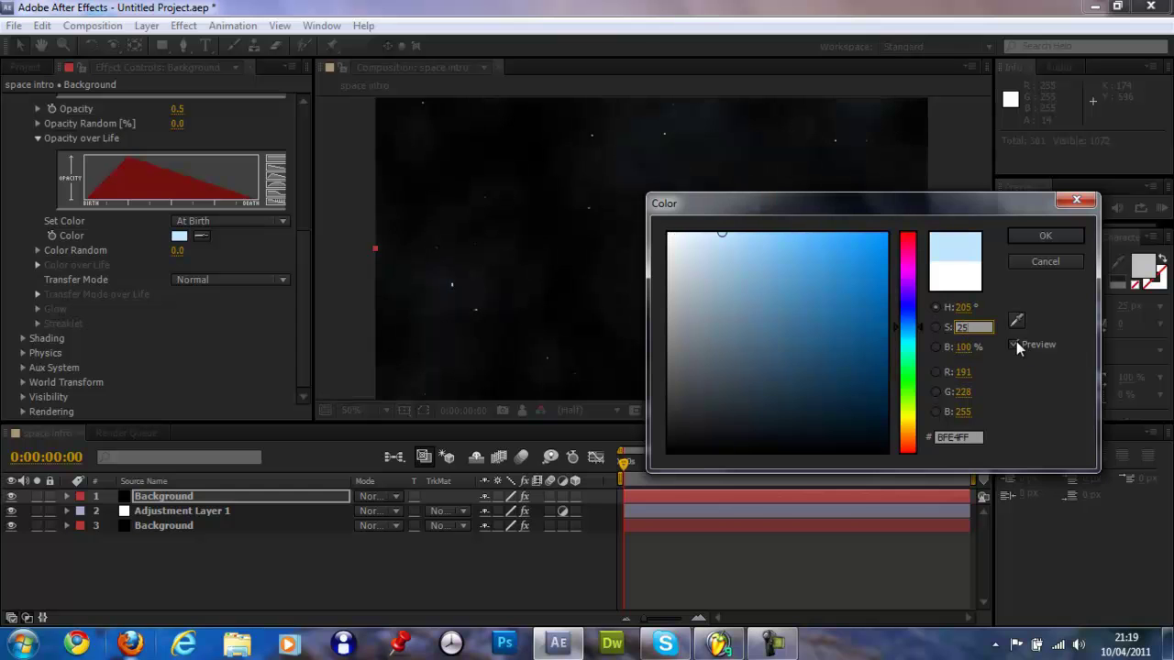
{"action": "left_click", "coordinate": [1044, 235]}
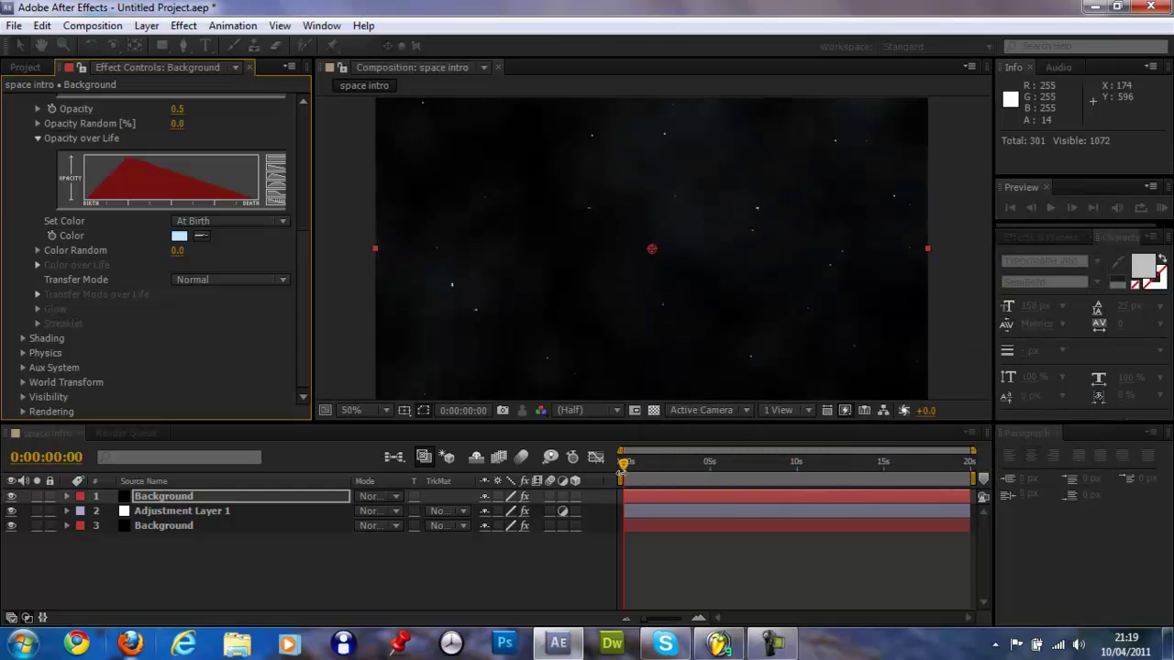
{"action": "mouse_move", "coordinate": [657, 461]}
{"action": "left_mouse_down"}
{"action": "mouse_move", "coordinate": [721, 460]}
{"action": "mouse_move", "coordinate": [636, 461]}
{"action": "left_mouse_up"}
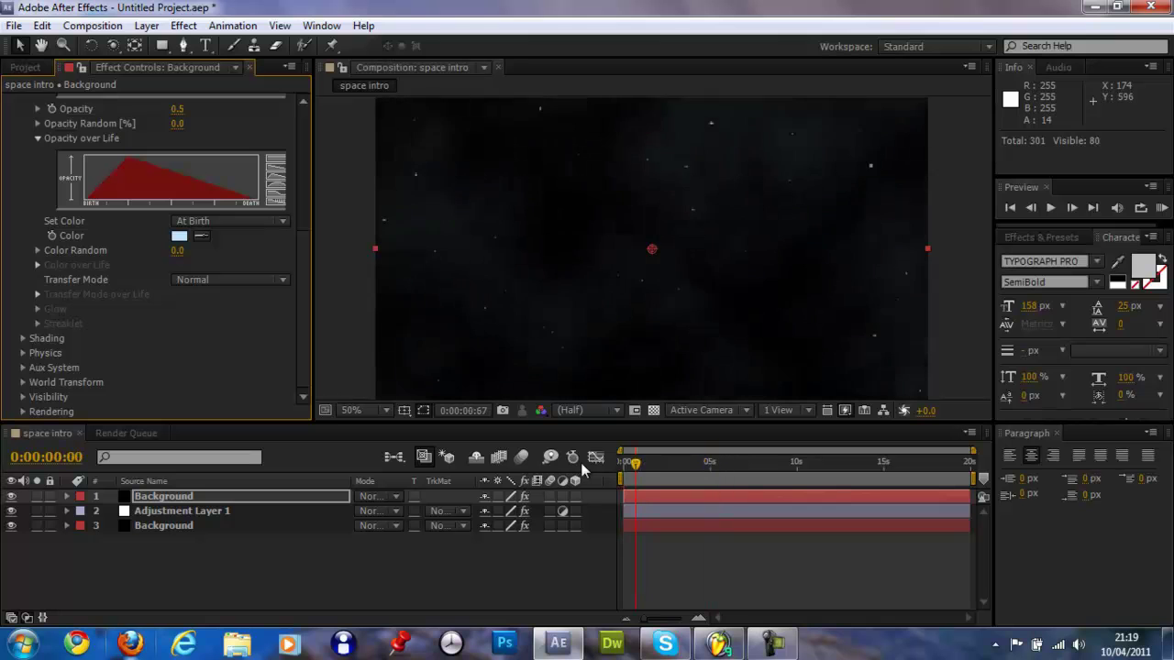
{"action": "left_click", "coordinate": [1161, 208]}
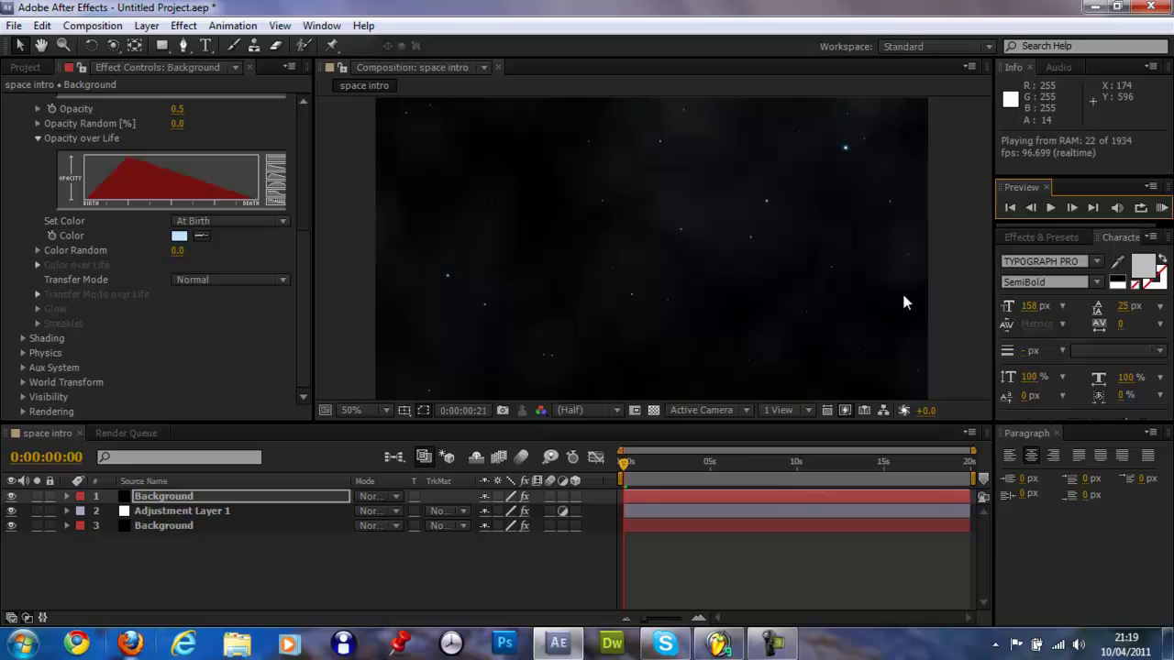
{"action": "key", "text": "space"}
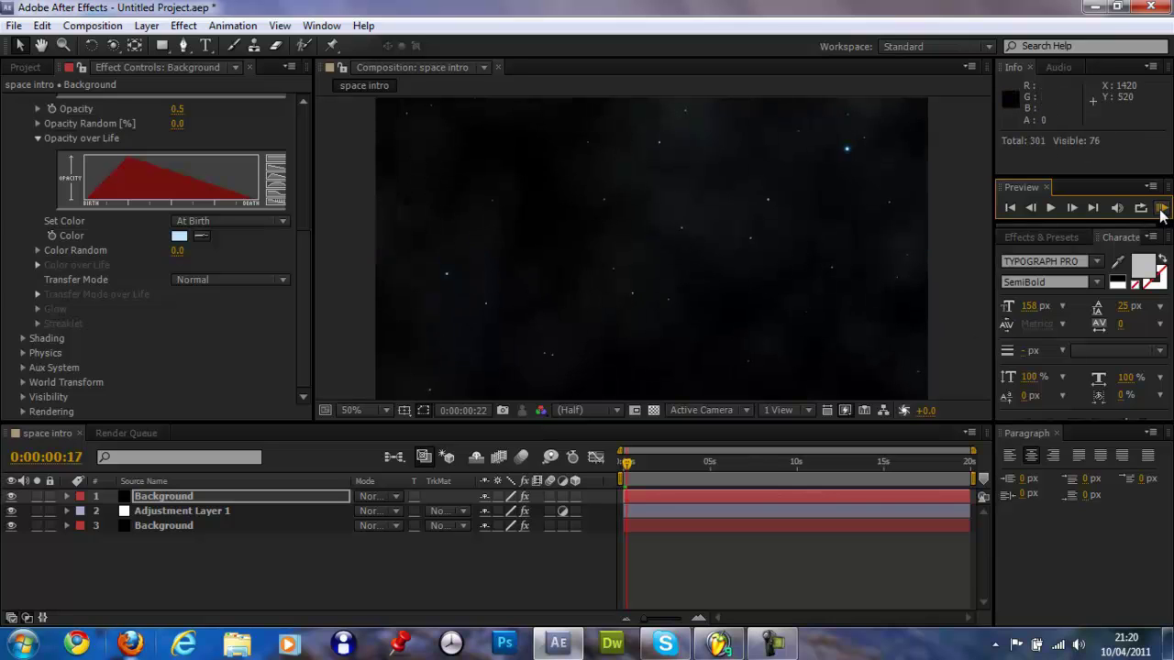
{"action": "left_click", "coordinate": [1160, 209]}
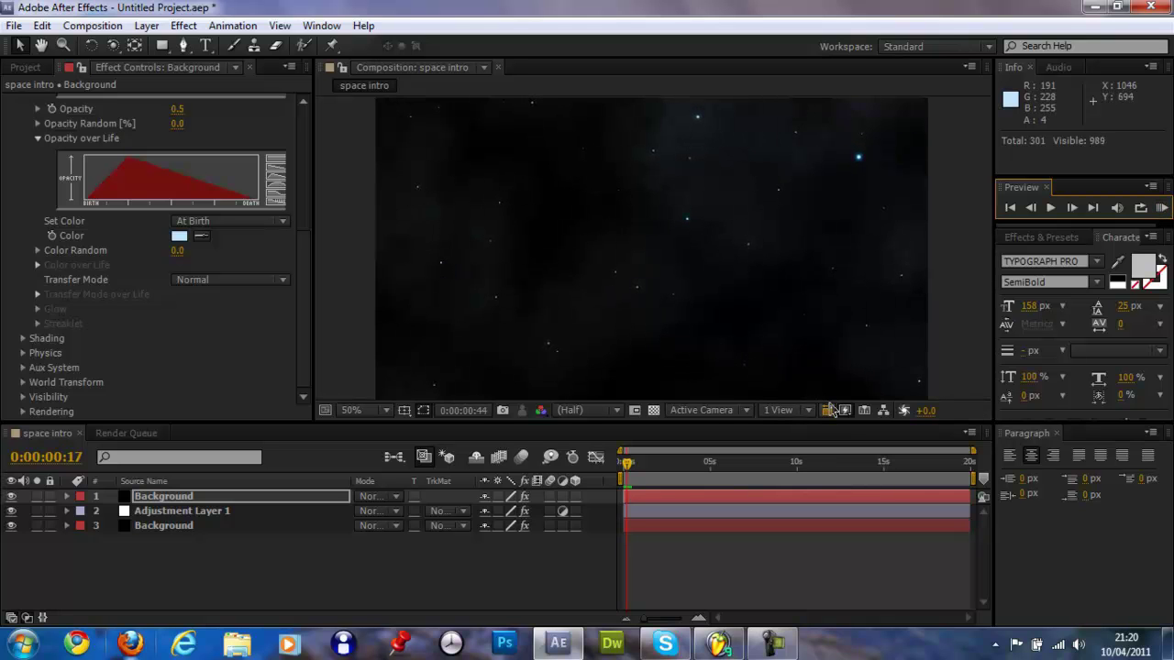
{"action": "key", "text": "space"}
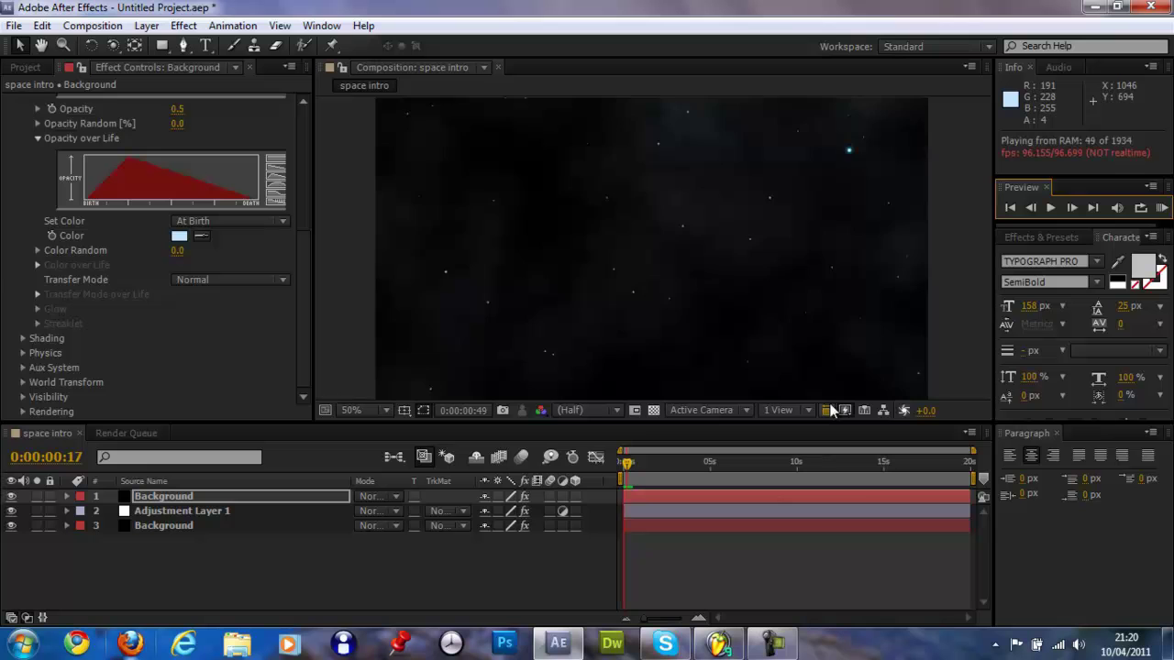
{"action": "key", "text": "space"}
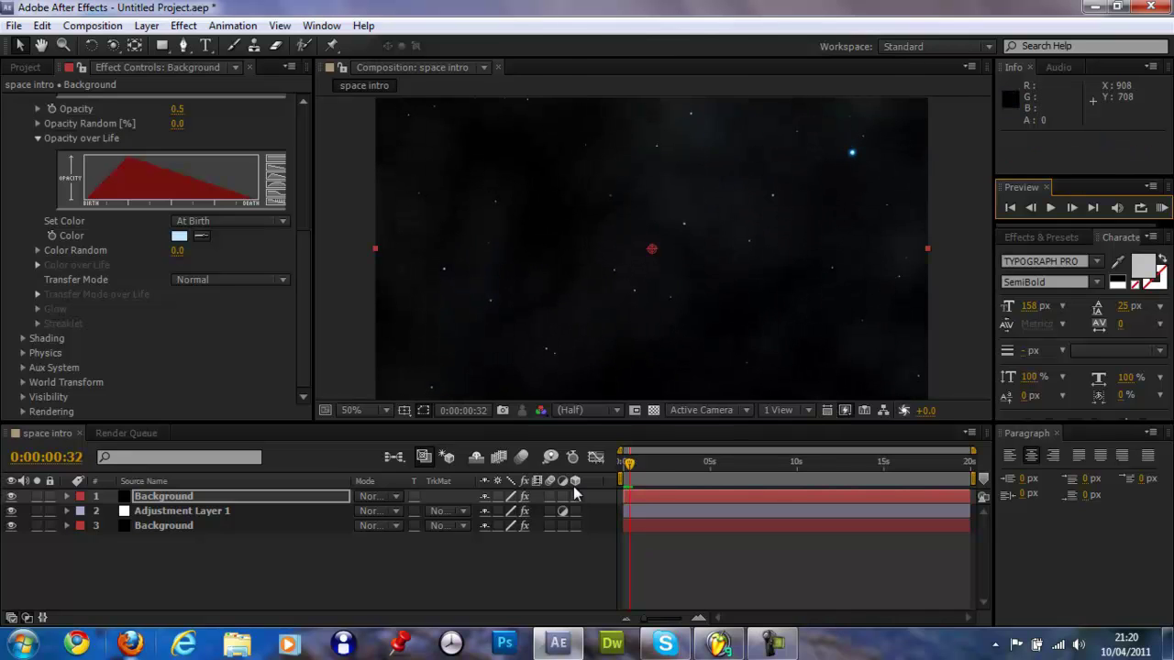
{"action": "left_click", "coordinate": [624, 462]}
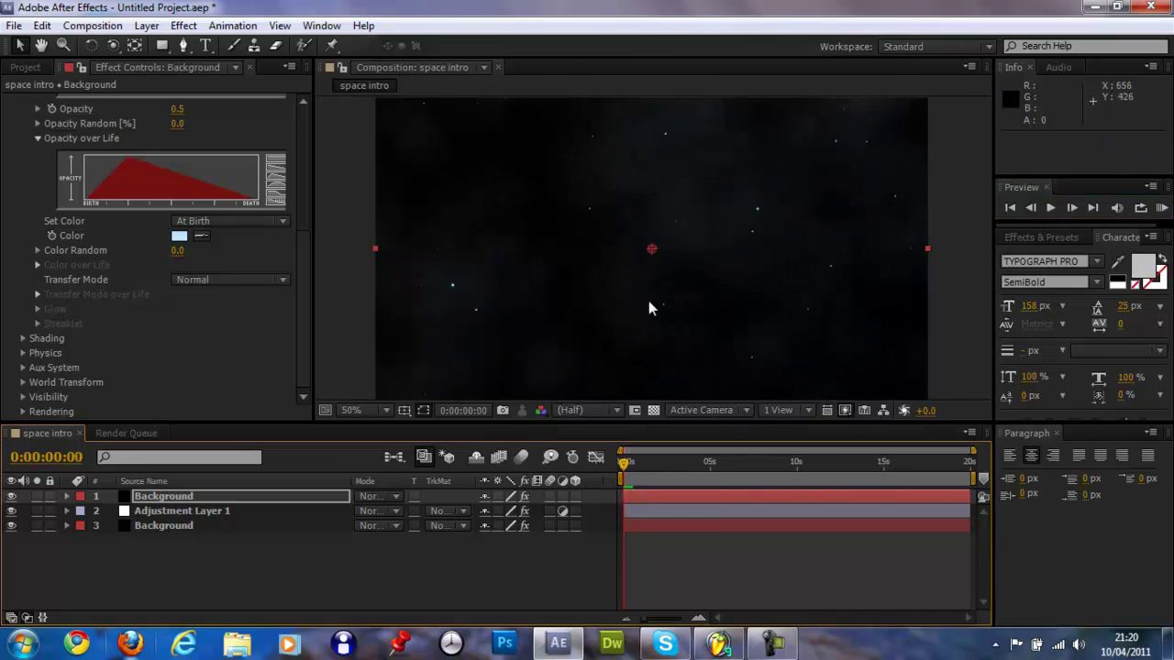
{"action": "left_click", "coordinate": [205, 497]}
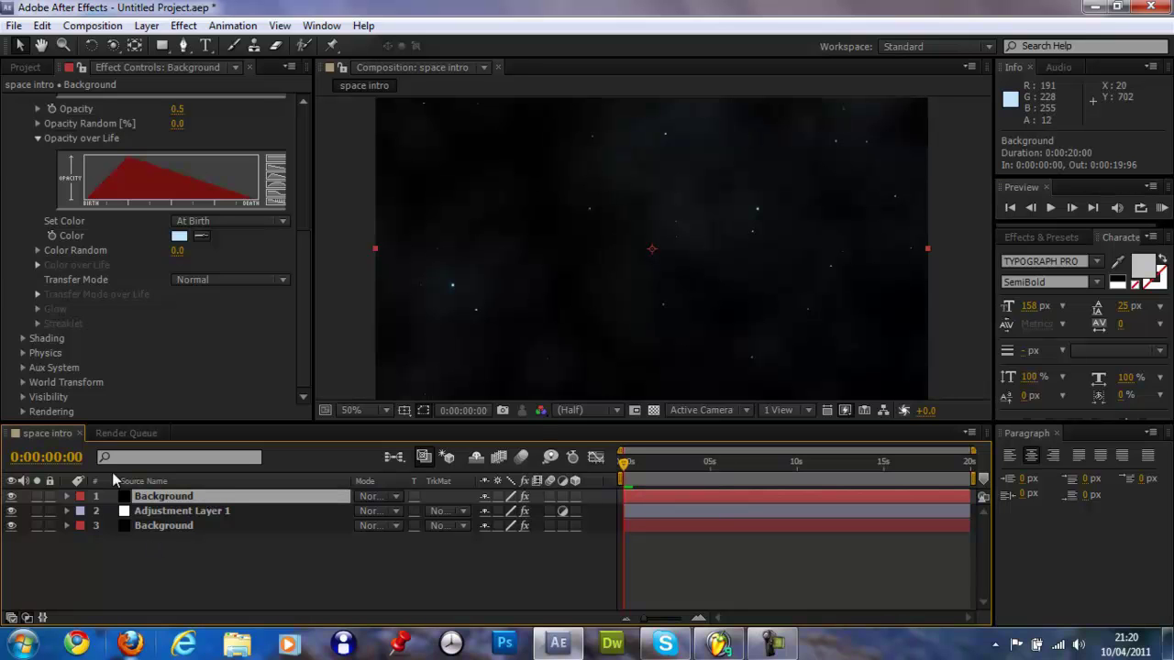
{"action": "left_click", "coordinate": [784, 649]}
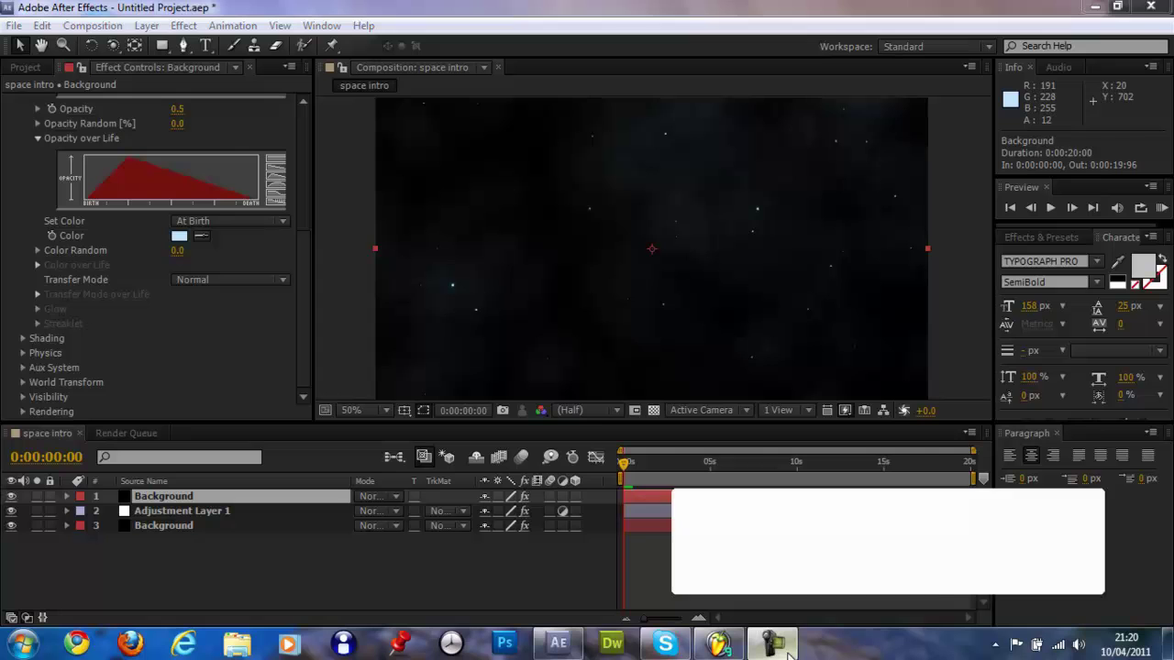
{"action": "left_click", "coordinate": [778, 647]}
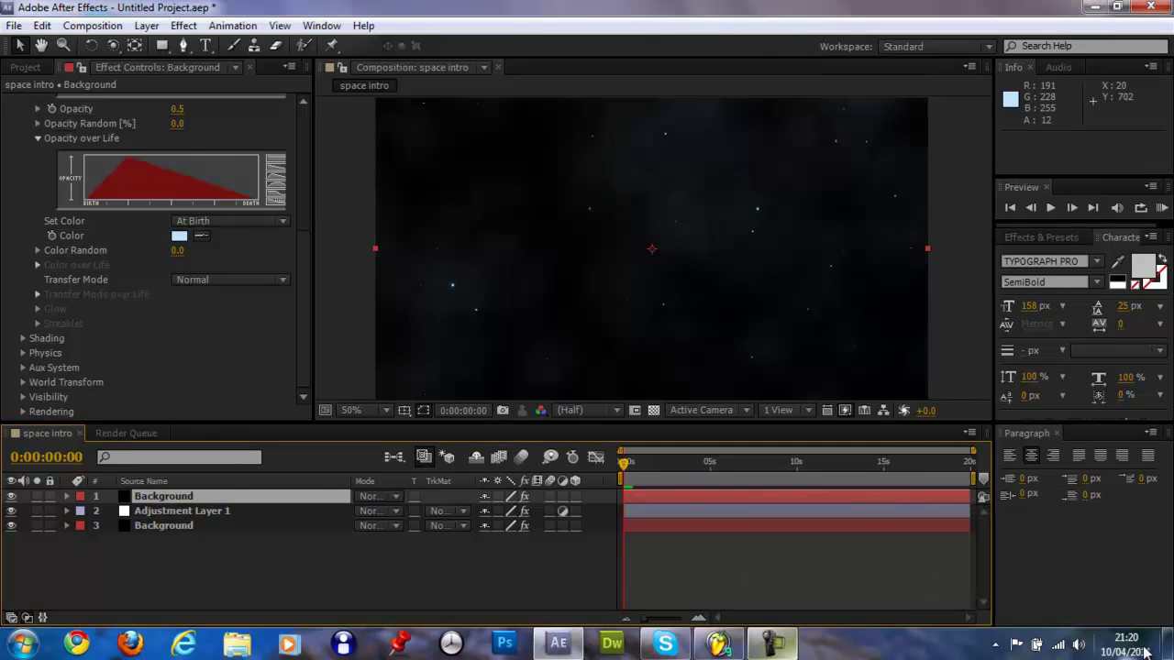
Set the Type tool's character settings to 72 px with a white fill
{"action": "left_click", "coordinate": [206, 45]}
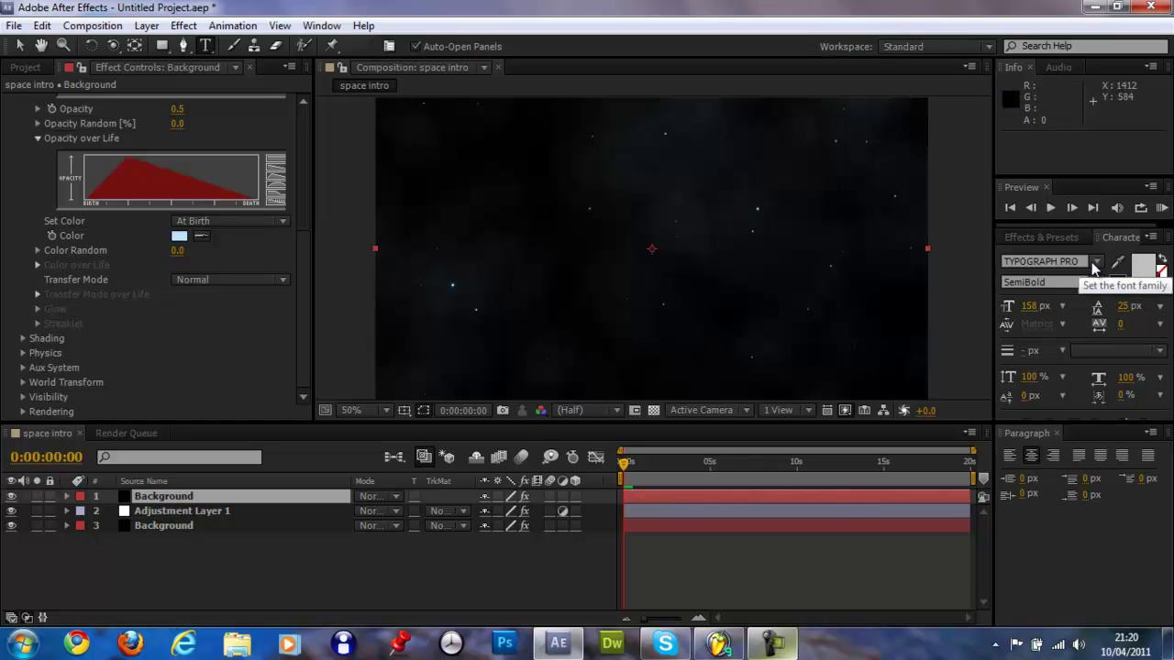
{"action": "left_click", "coordinate": [1067, 313]}
{"action": "left_click", "coordinate": [1078, 572]}
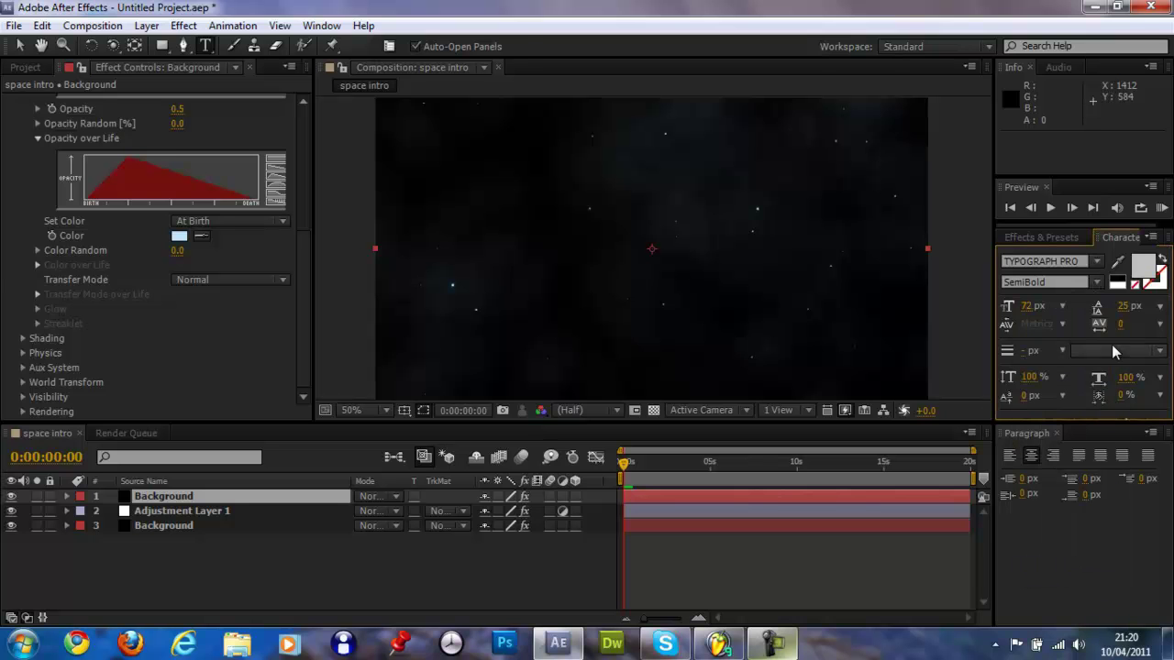
{"action": "left_click", "coordinate": [1144, 266]}
{"action": "left_click", "coordinate": [1048, 199]}
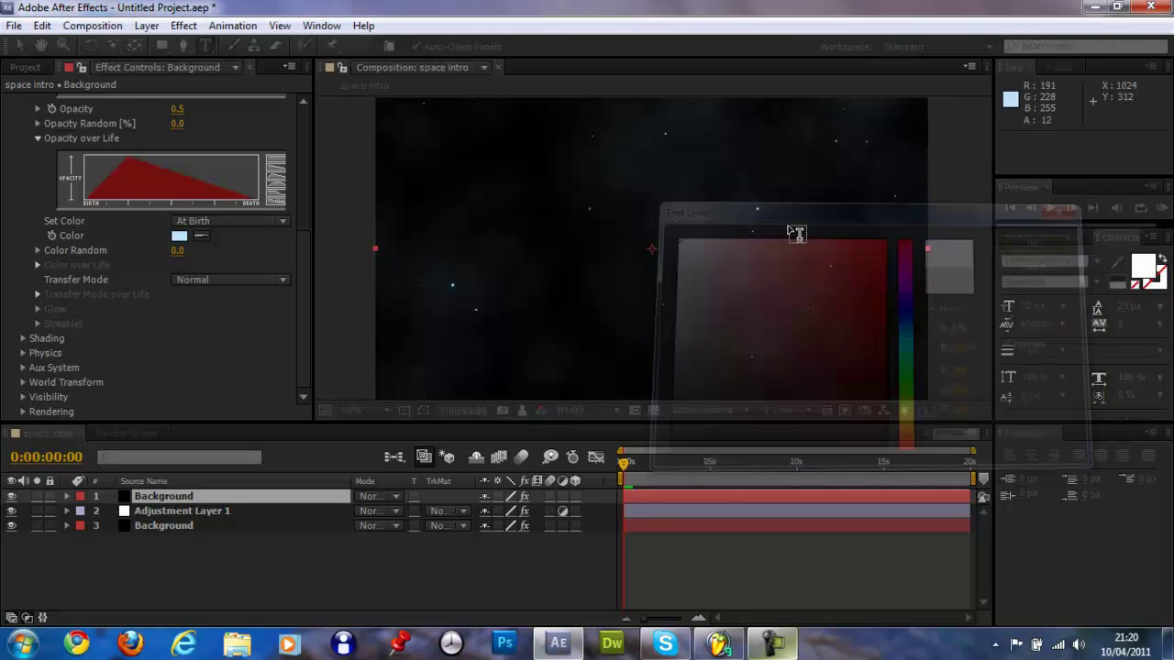
Type the title 'CHRONO DROMAEO' in the composition
{"action": "left_click", "coordinate": [442, 285]}
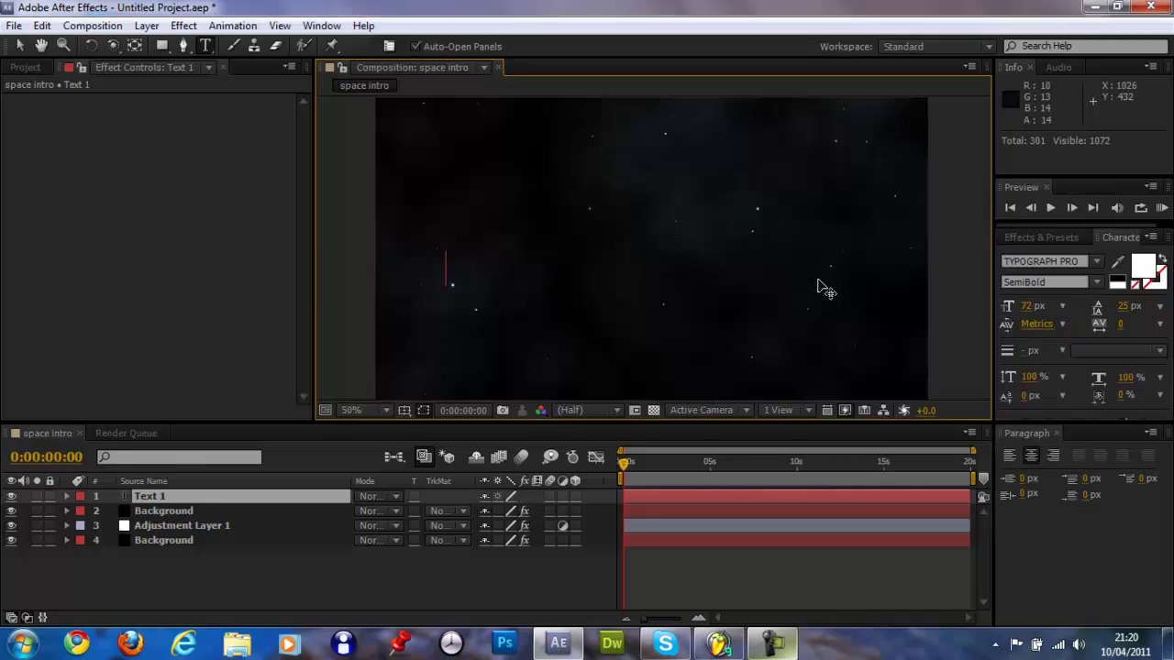
{"action": "type", "text": "CHRON"}
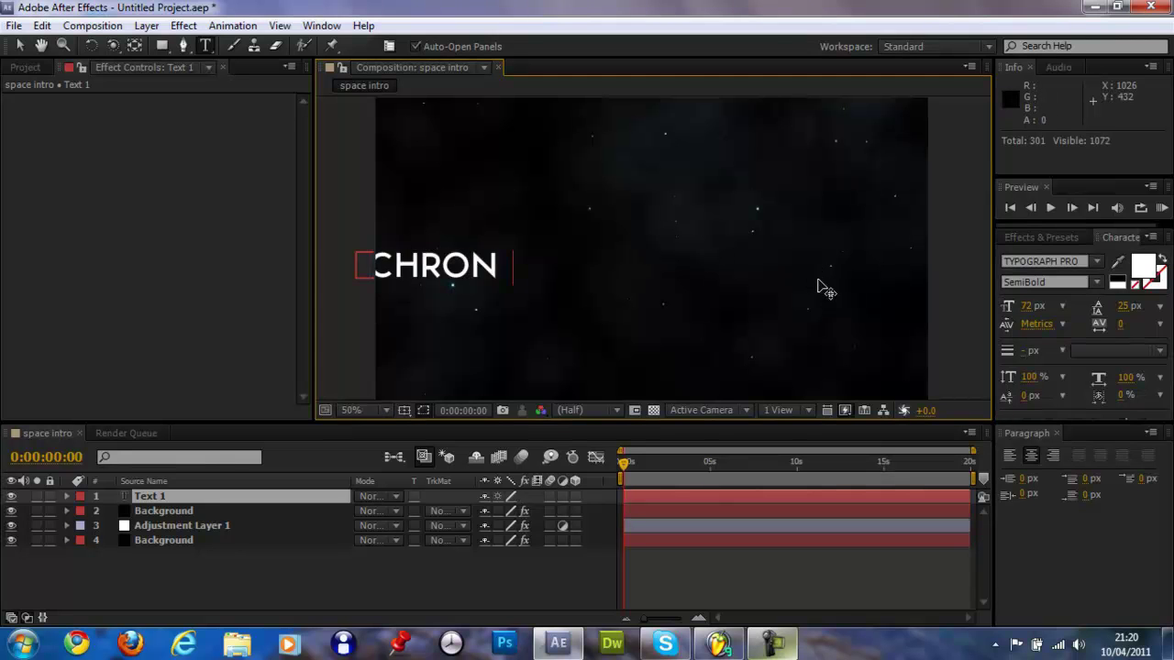
{"action": "type", "text": "O DROM"}
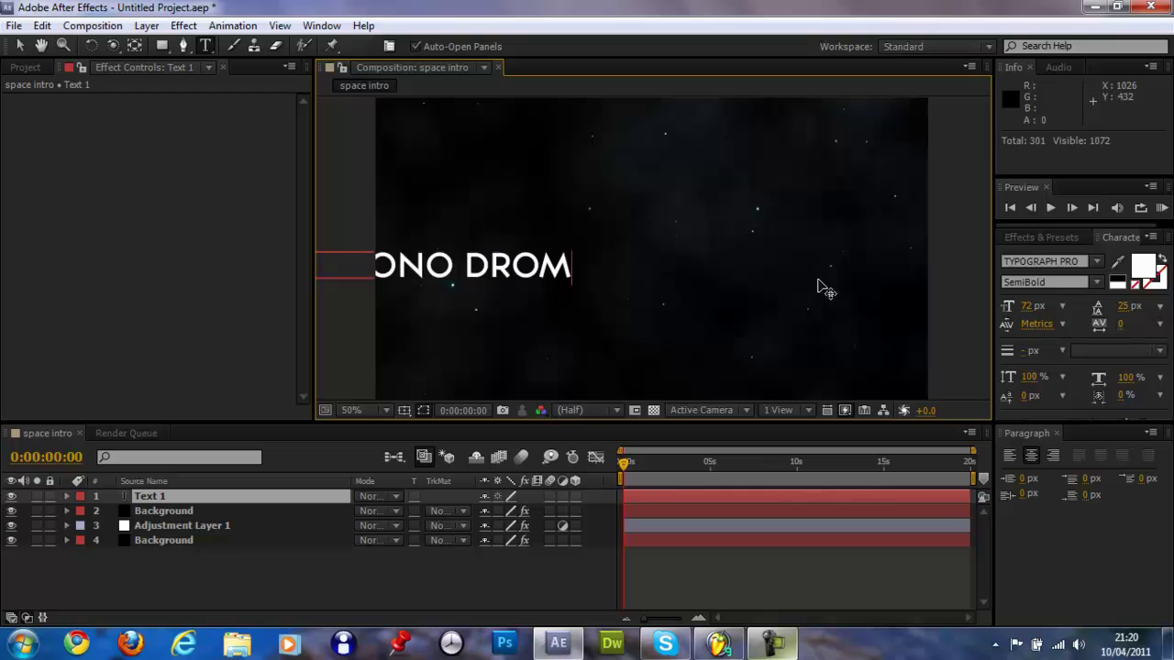
{"action": "type", "text": "AEO"}
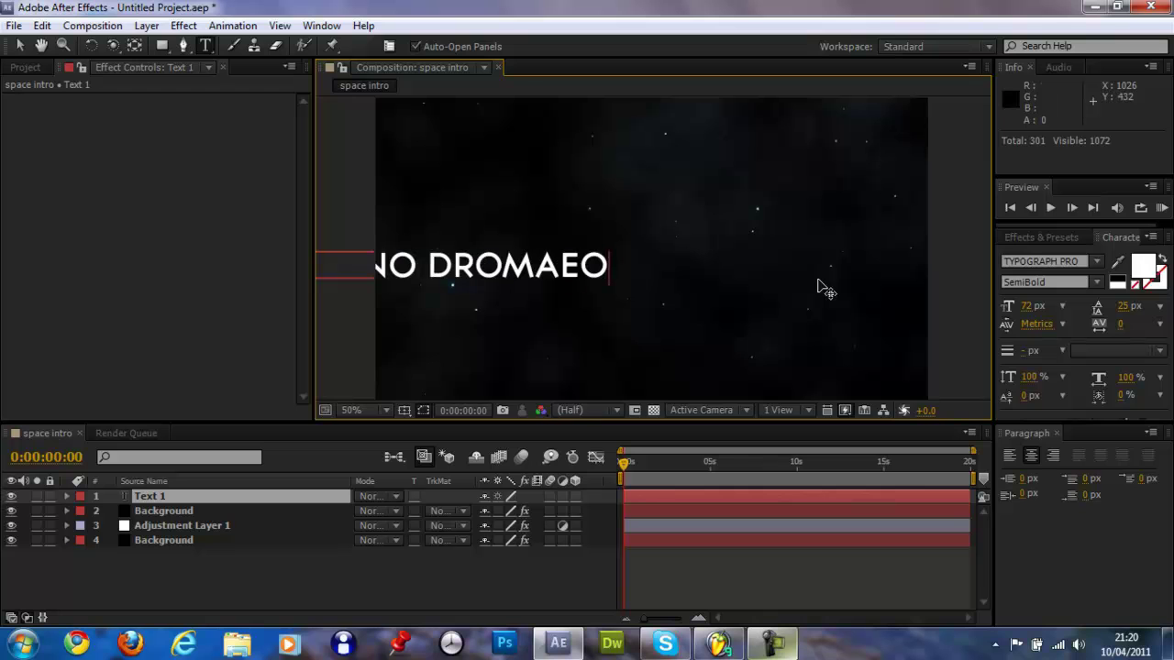
{"action": "left_click", "coordinate": [20, 45]}
Move the title to the frame centre (640, 388) using the Title/Action Safe guides, then hide them
{"action": "left_click", "coordinate": [403, 410]}
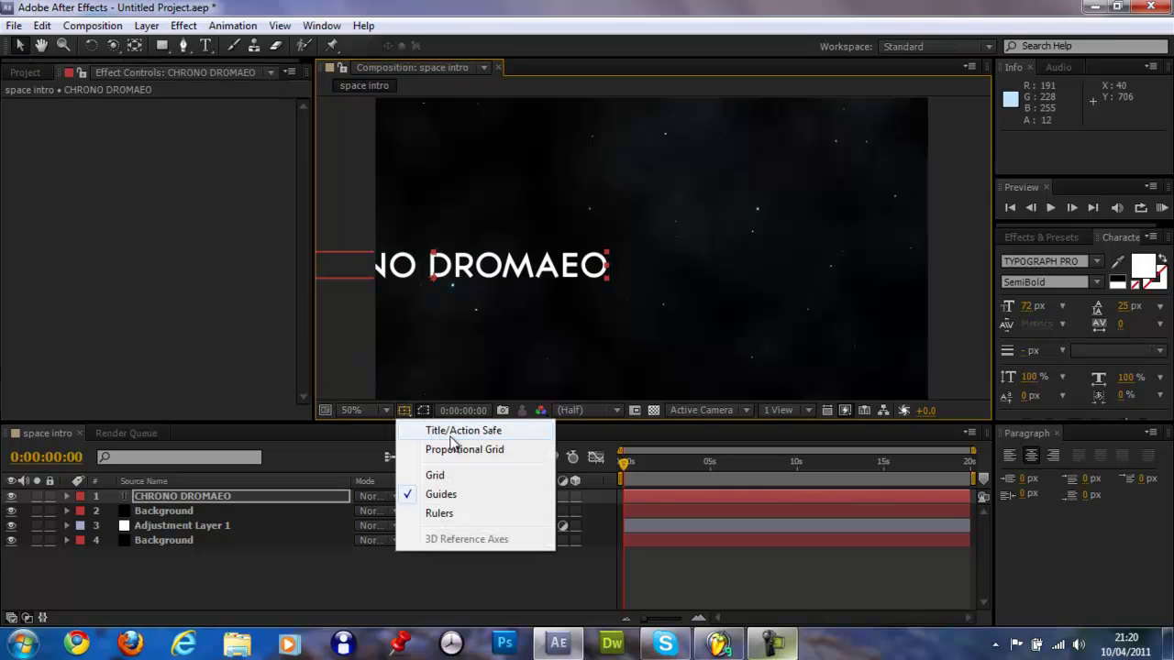
{"action": "left_click", "coordinate": [444, 431]}
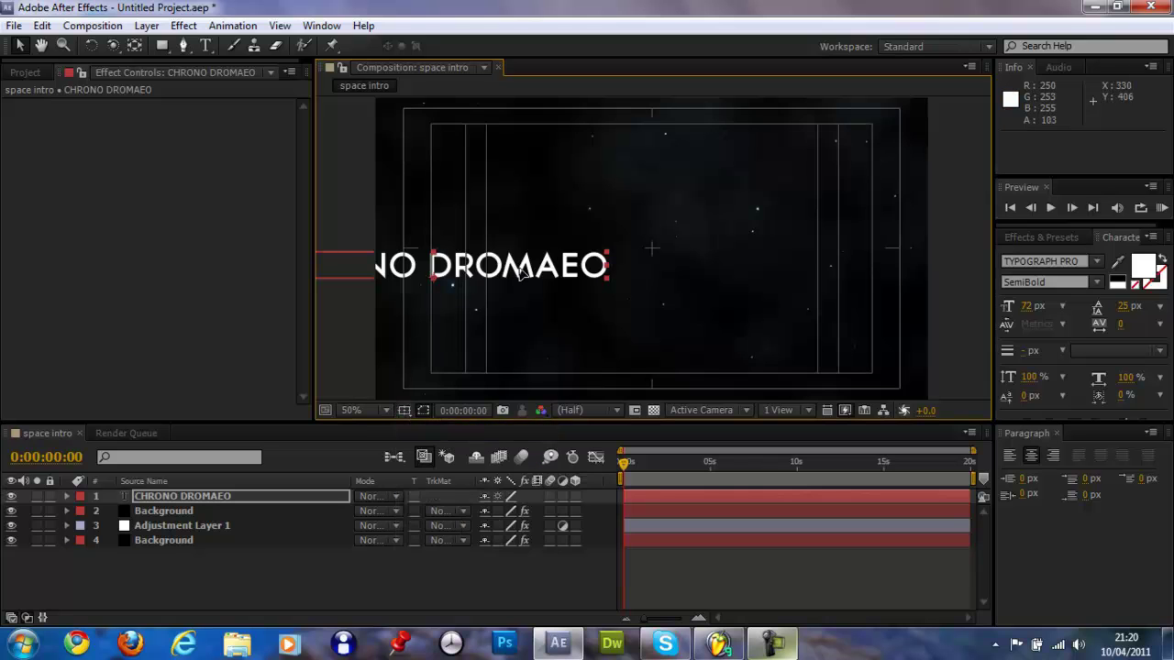
{"action": "left_click_drag", "start_coordinate": [506, 269], "coordinate": [737, 257]}
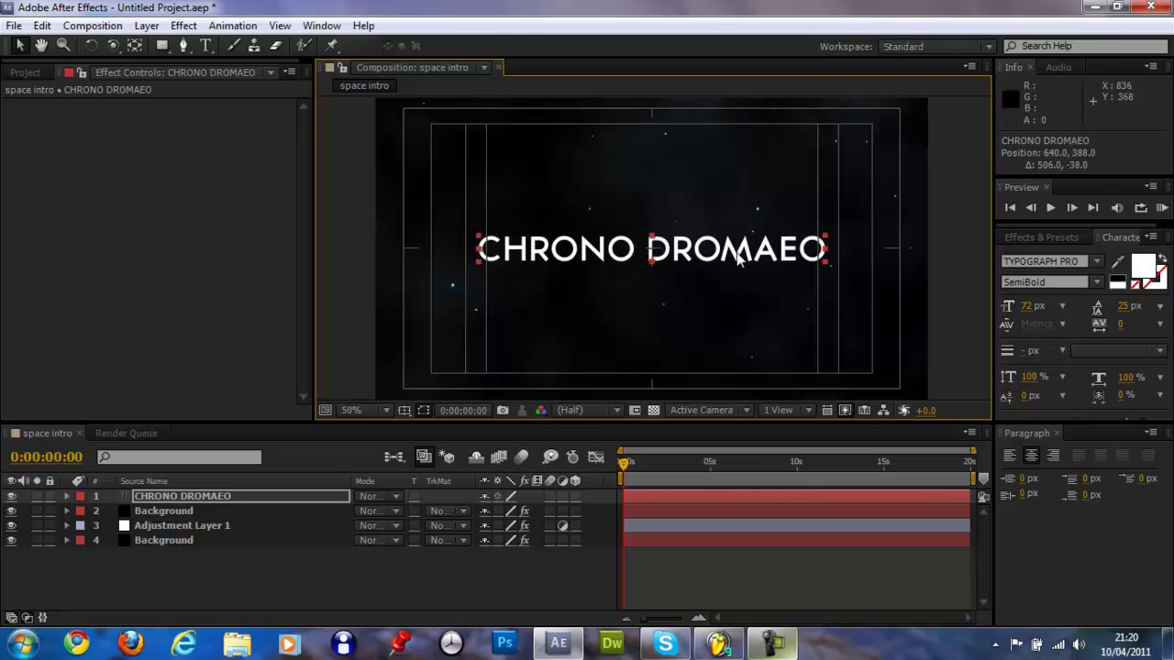
{"action": "left_click", "coordinate": [403, 410]}
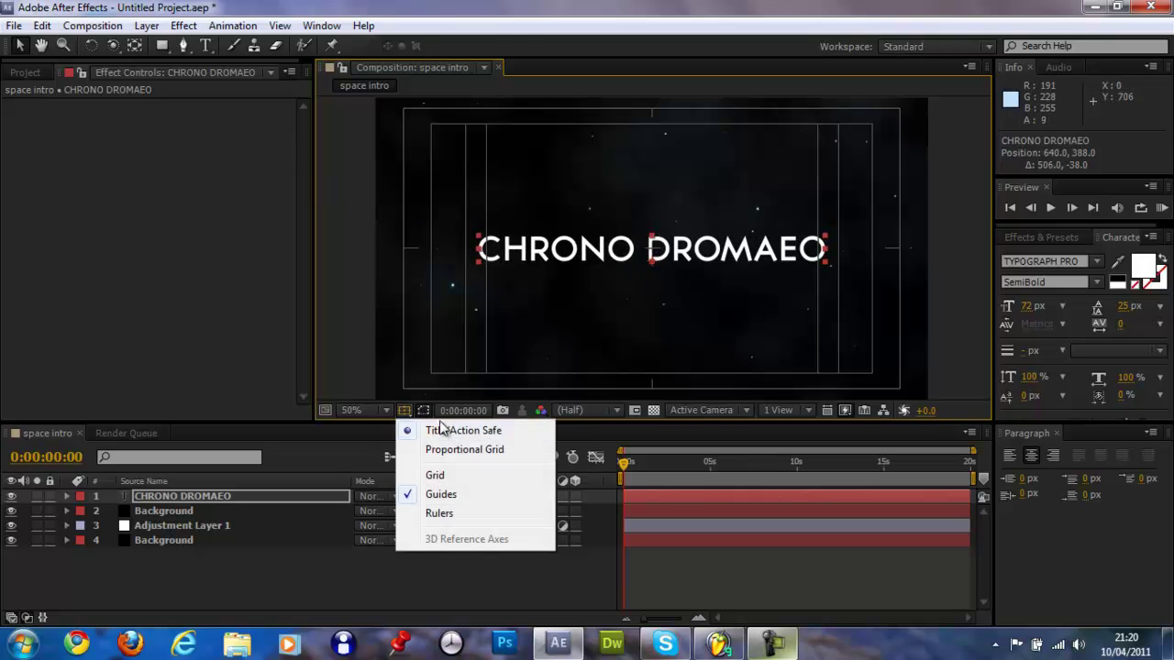
{"action": "left_click", "coordinate": [447, 427]}
{"action": "left_click", "coordinate": [960, 327]}
{"action": "left_click", "coordinate": [676, 259]}
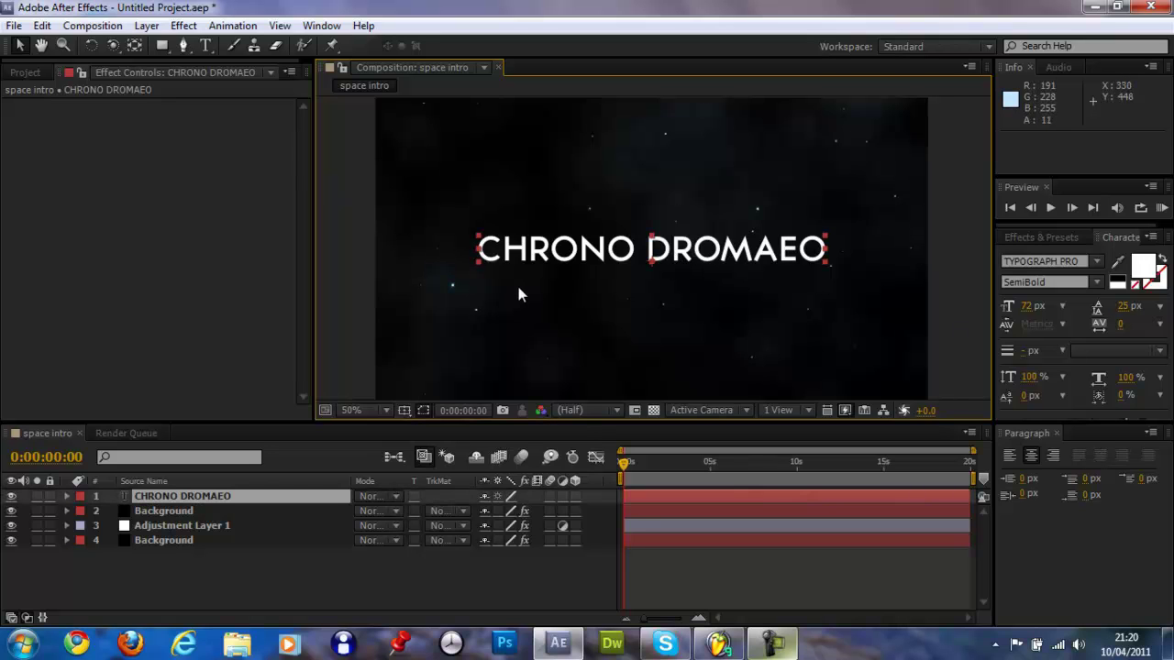
Apply the Ramp effect to the CHRONO DROMAEO title
{"action": "left_click", "coordinate": [162, 45]}
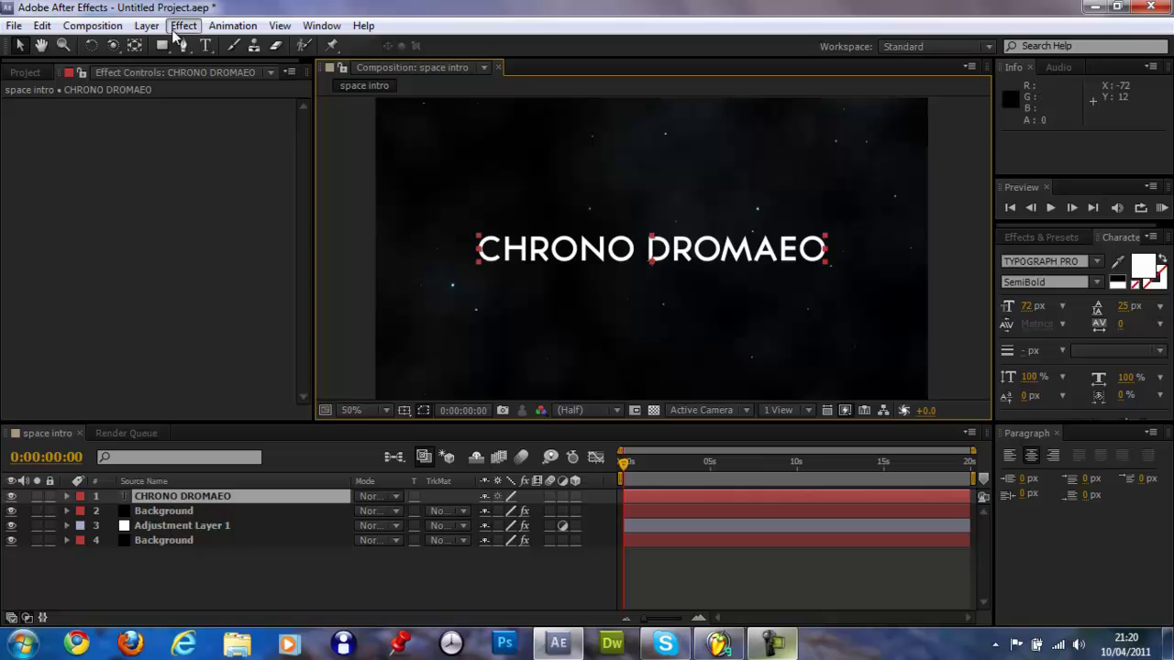
{"action": "left_click", "coordinate": [183, 26]}
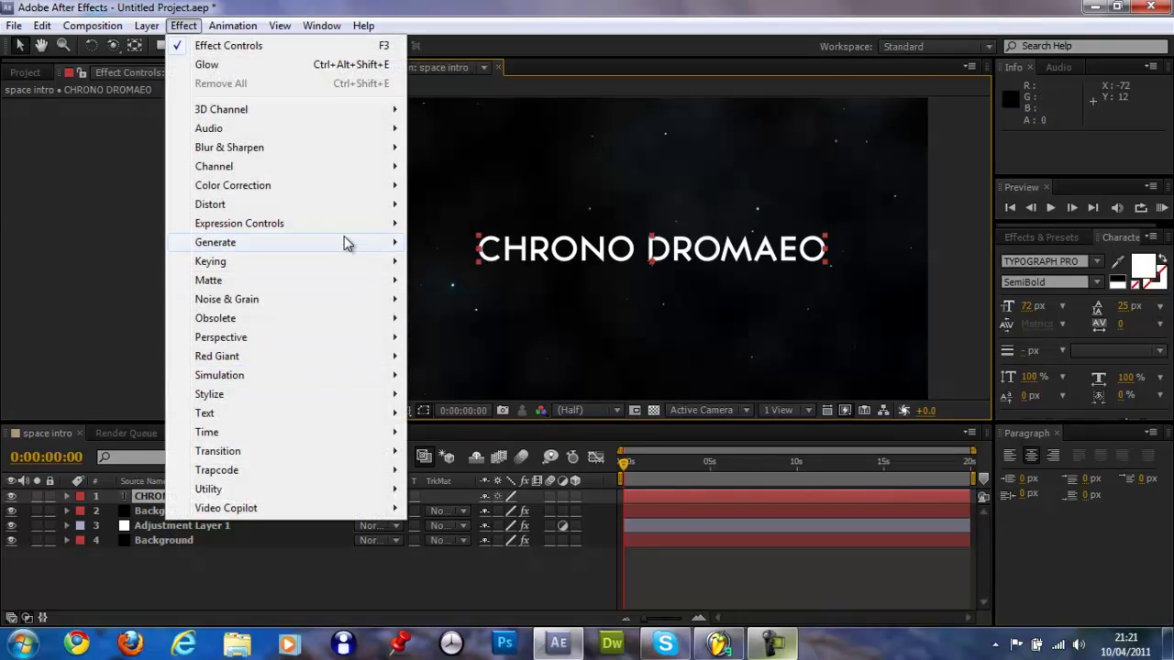
{"action": "mouse_move", "coordinate": [348, 243]}
{"action": "left_click", "coordinate": [463, 544]}
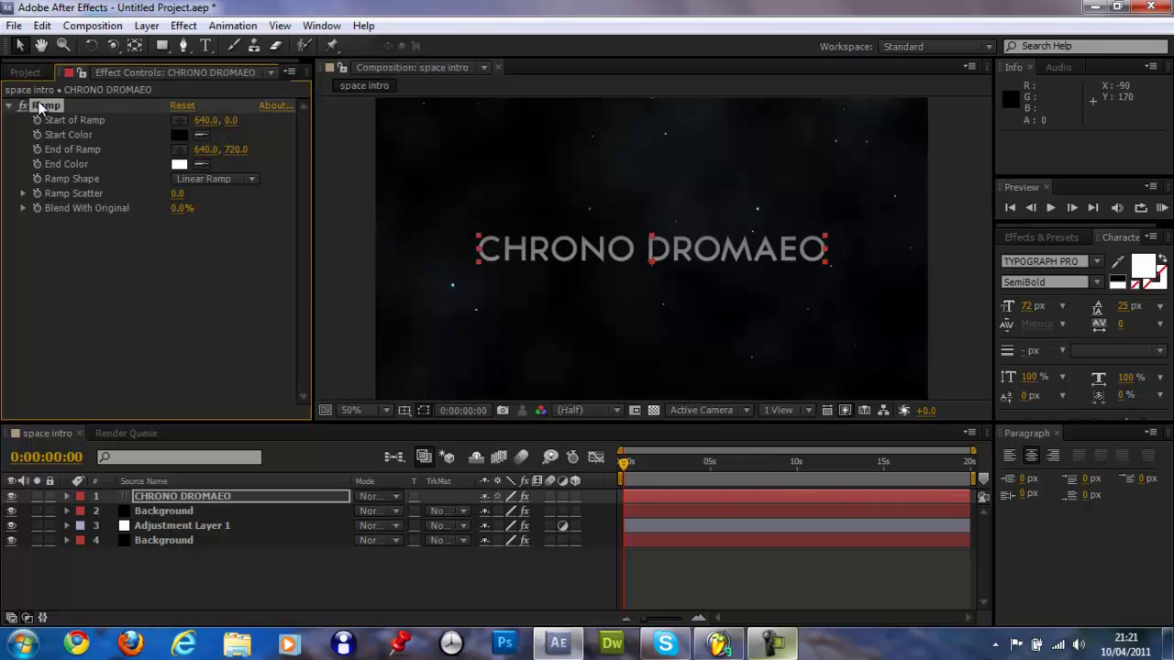
Position the ramp to run from 640, 328 down to 640, 392 across the lettering
{"action": "key", "text": "comma"}
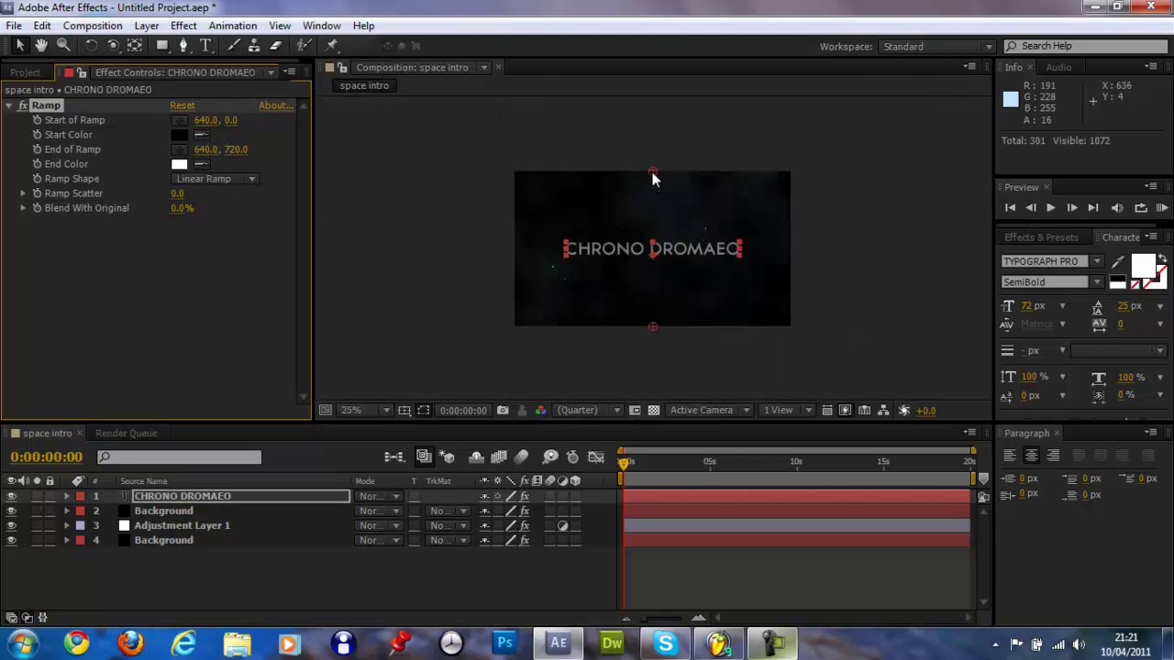
{"action": "left_click_drag", "start_coordinate": [652, 173], "coordinate": [651, 248]}
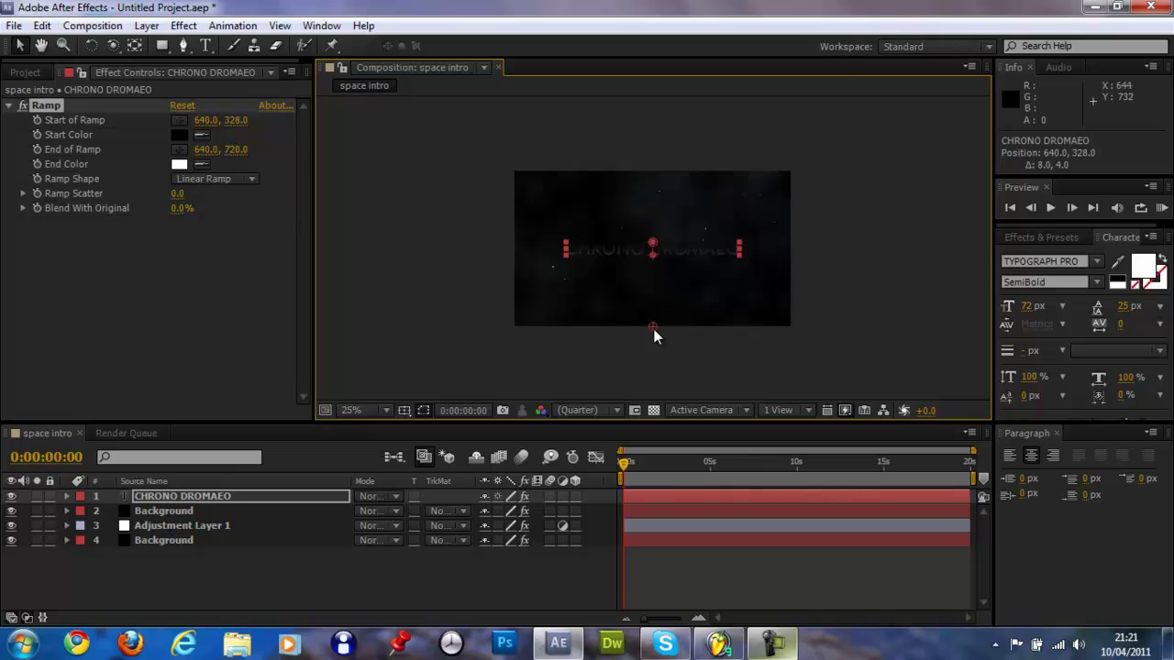
{"action": "left_click_drag", "start_coordinate": [653, 329], "coordinate": [652, 256]}
{"action": "key", "text": "period"}
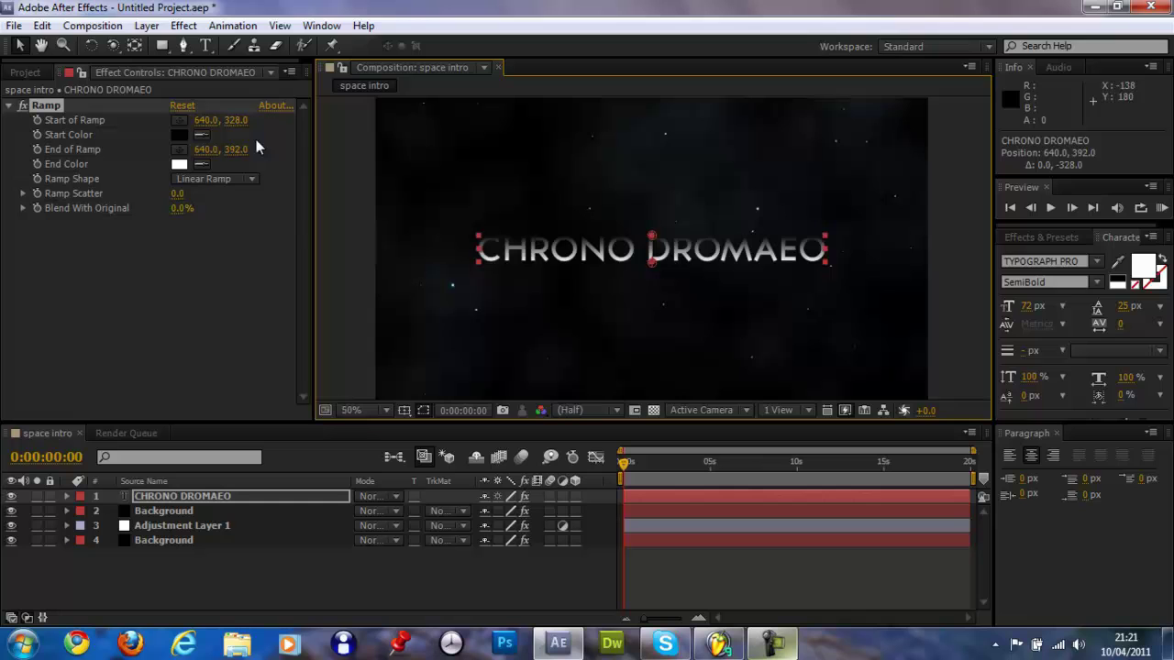
Set the ramp's start colour to light grey at 75% brightness
{"action": "left_click", "coordinate": [180, 135]}
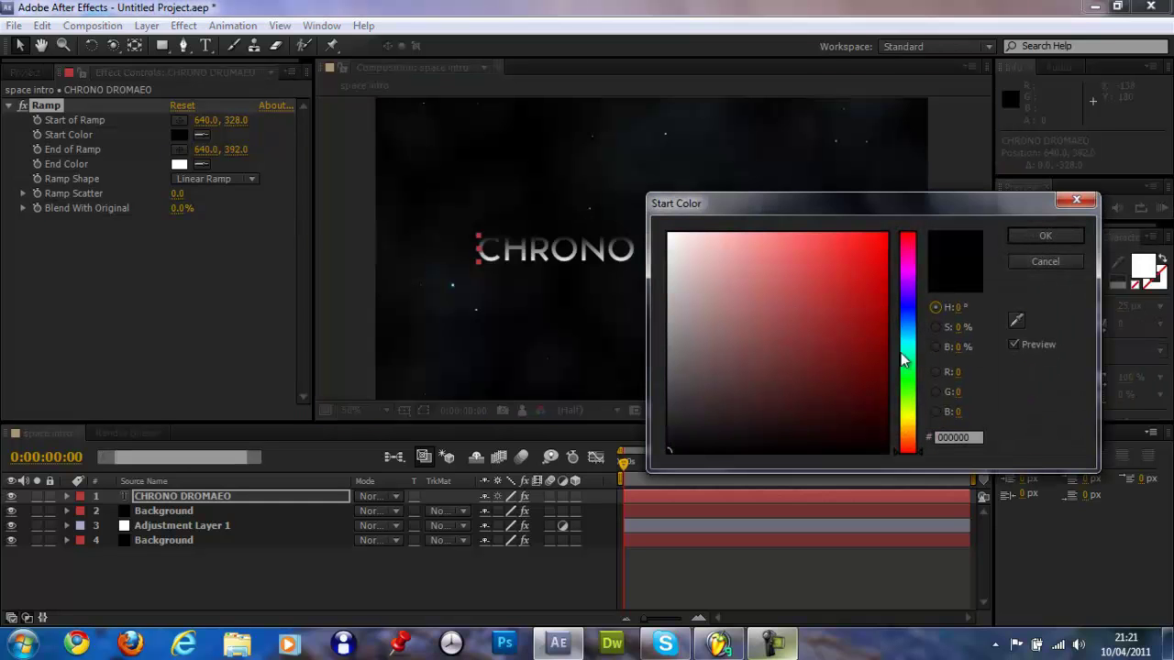
{"action": "left_click", "coordinate": [954, 309]}
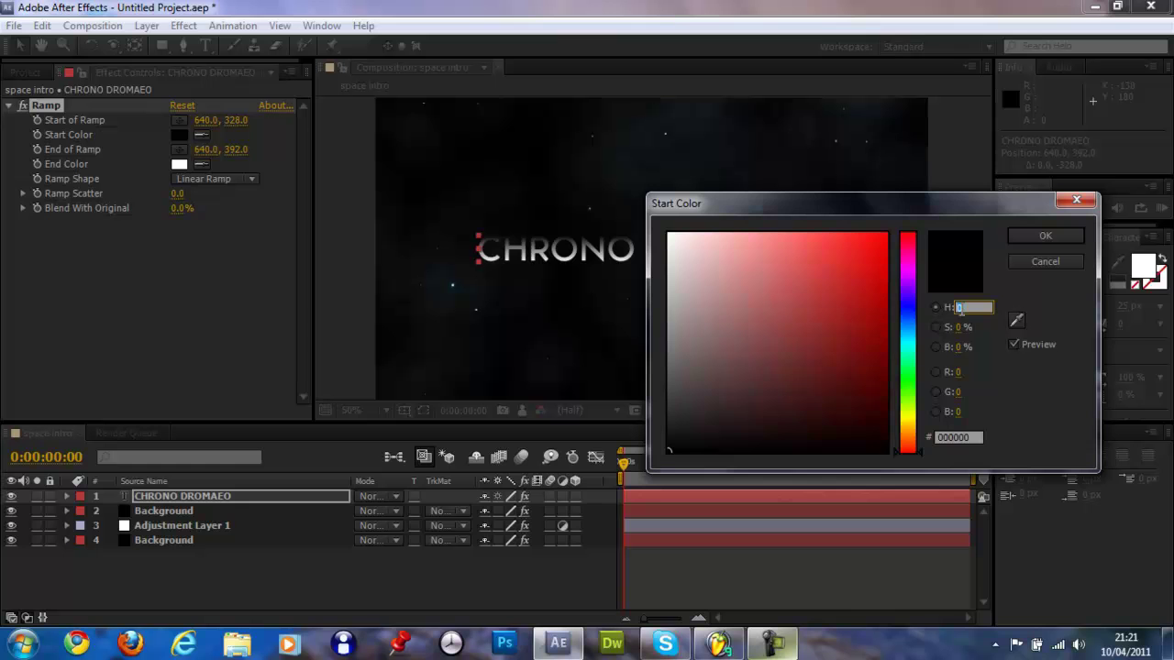
{"action": "type", "text": "70"}
{"action": "key", "text": "Return"}
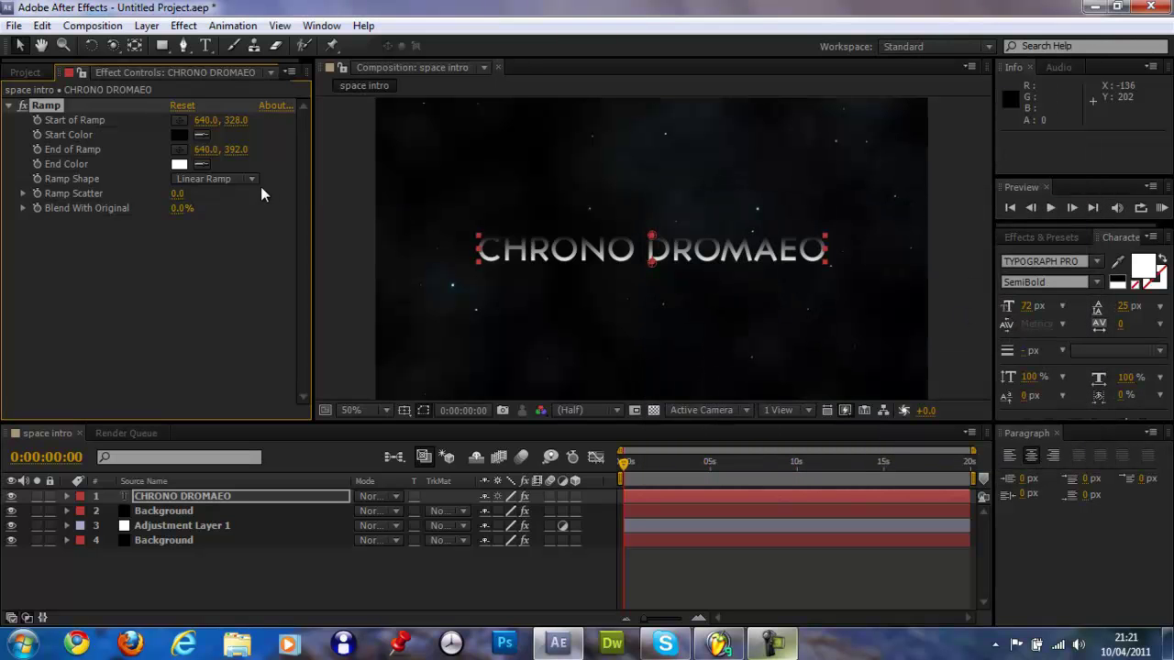
{"action": "left_click", "coordinate": [179, 135]}
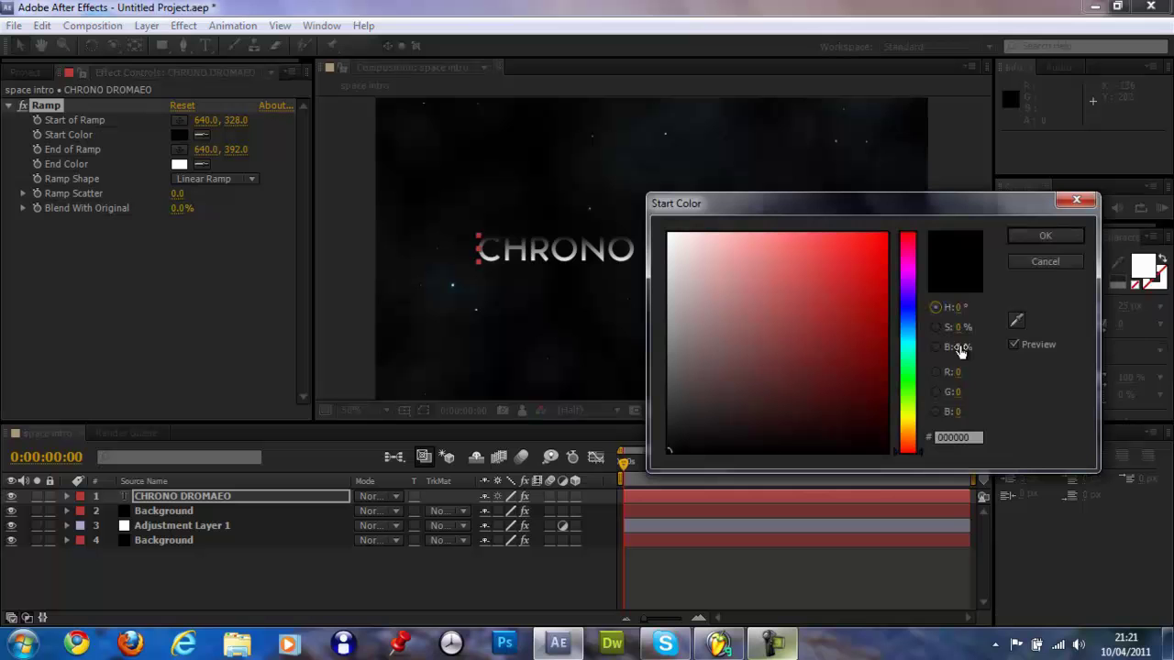
{"action": "left_click", "coordinate": [958, 347]}
{"action": "type", "text": "75"}
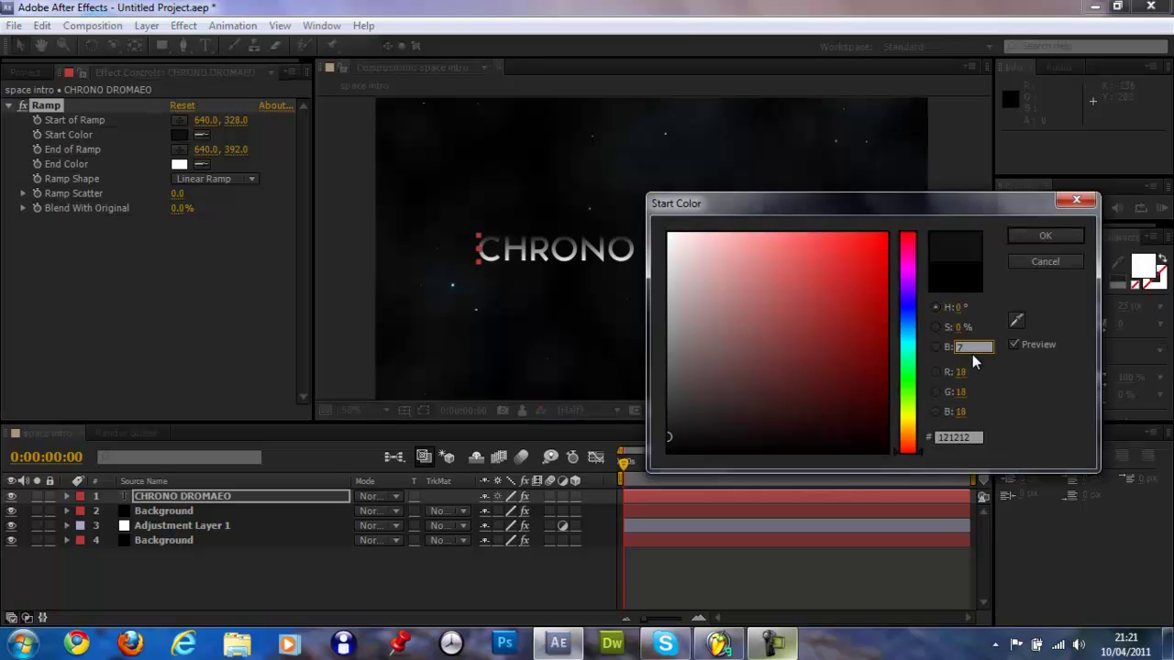
{"action": "key", "text": "Return"}
{"action": "left_click", "coordinate": [1048, 236]}
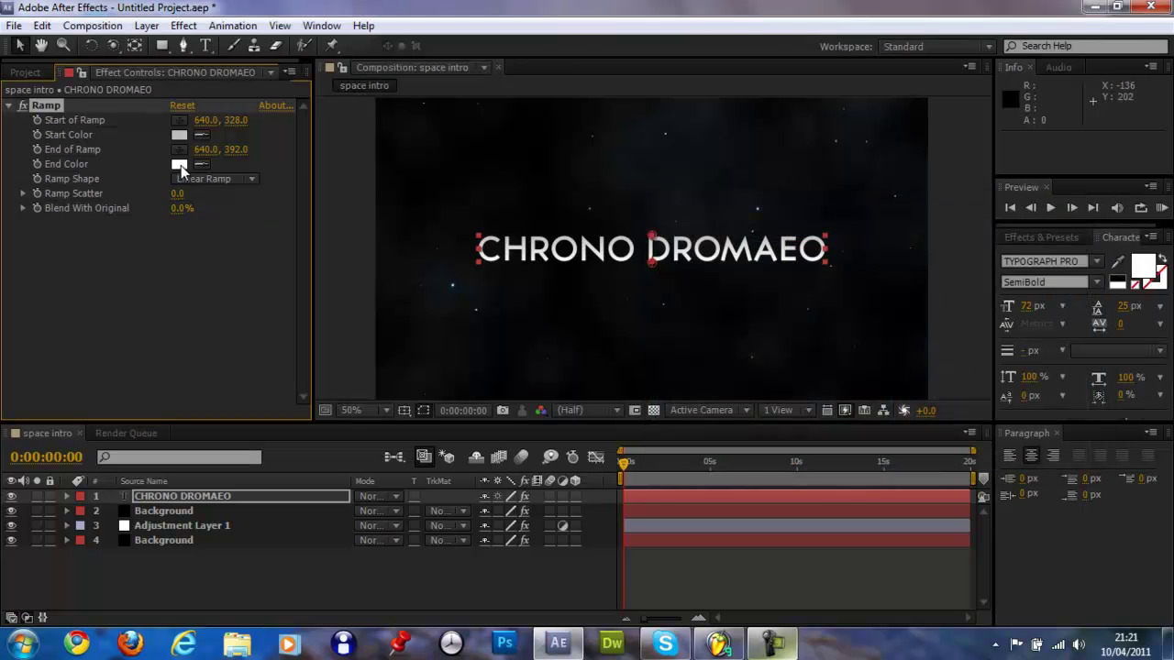
Keep the ramp's end colour white and reselect the title layer
{"action": "left_click", "coordinate": [179, 164]}
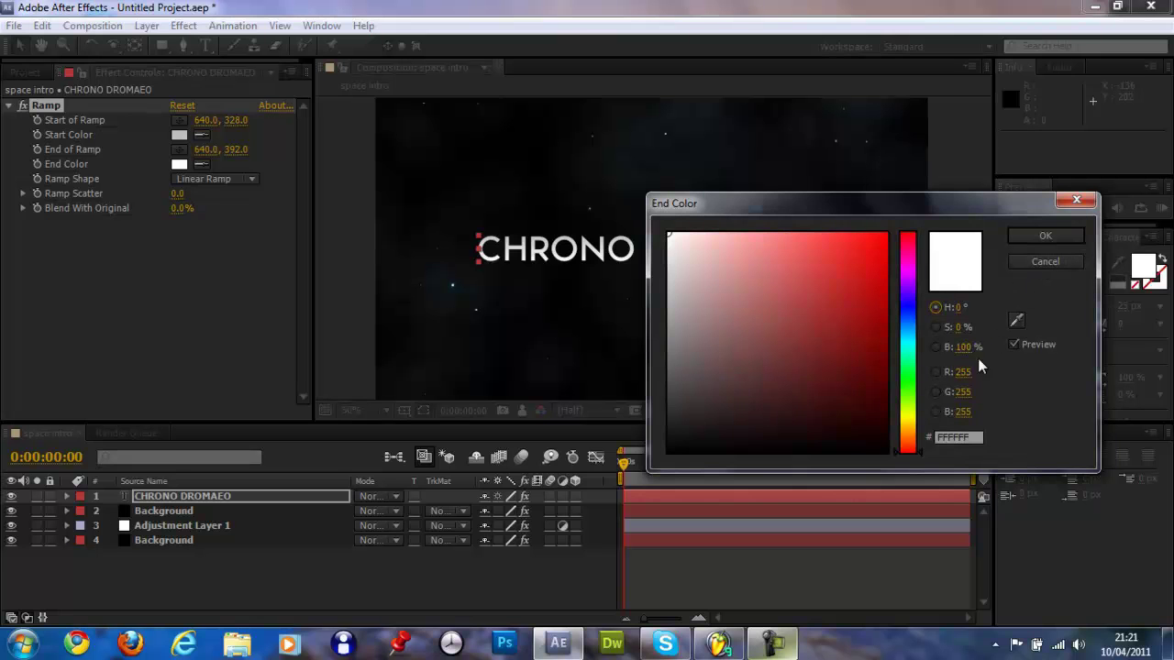
{"action": "left_click", "coordinate": [1030, 242]}
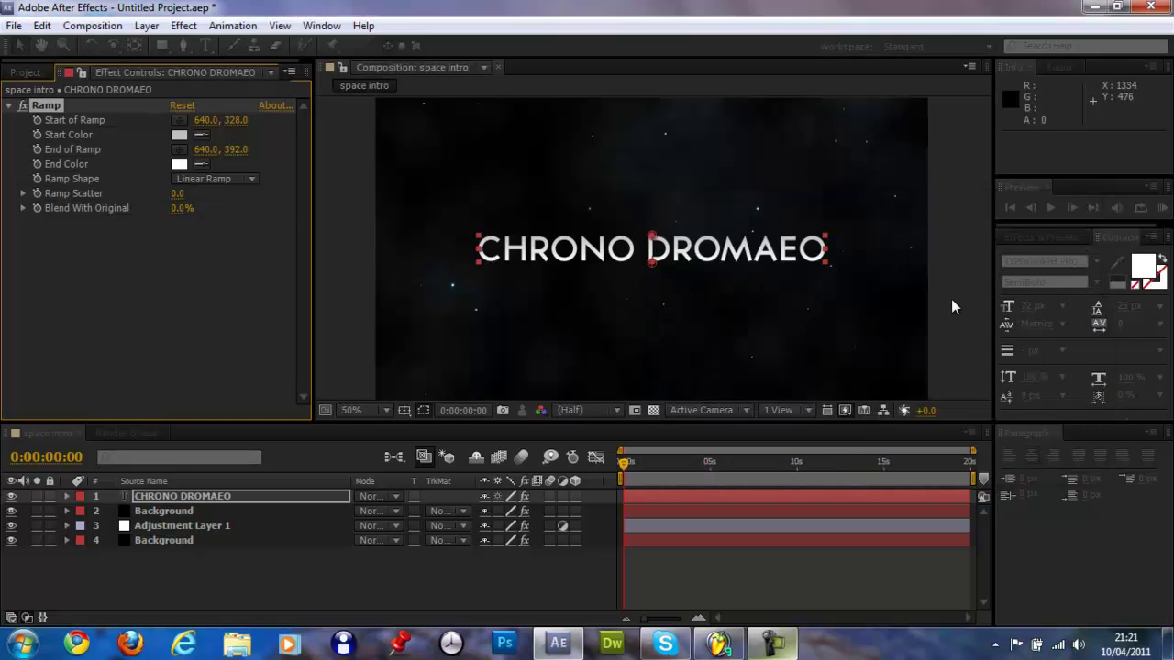
{"action": "left_click", "coordinate": [744, 261]}
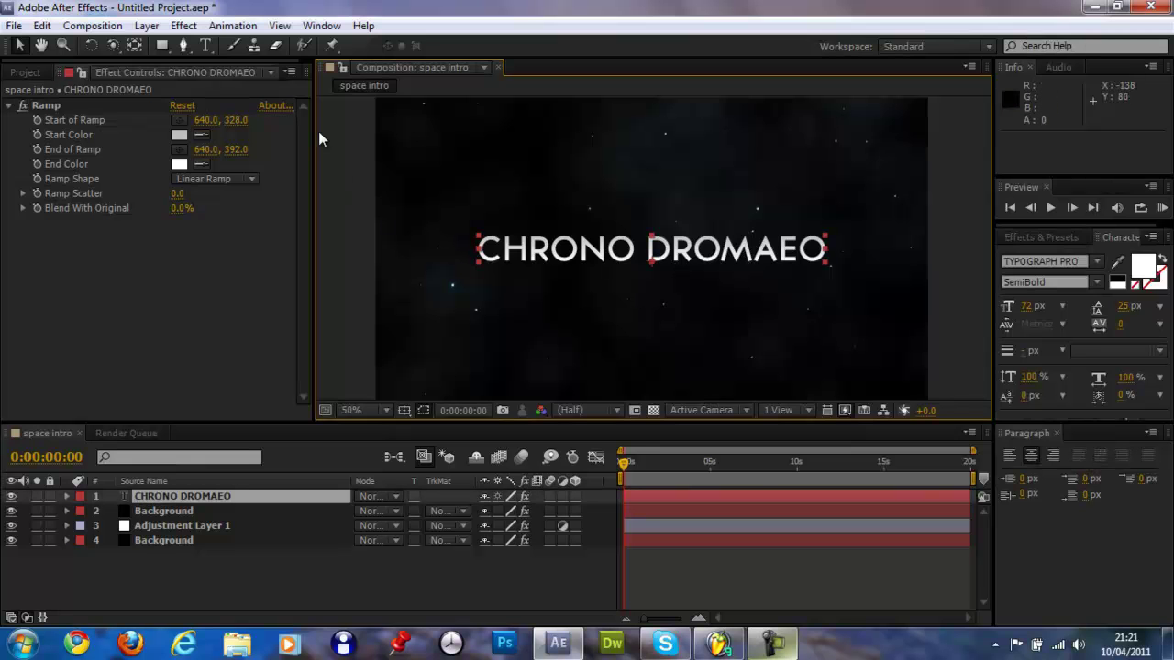
Add a Drop Shadow layer style to the CHRONO DROMAEO title
{"action": "left_click", "coordinate": [147, 25]}
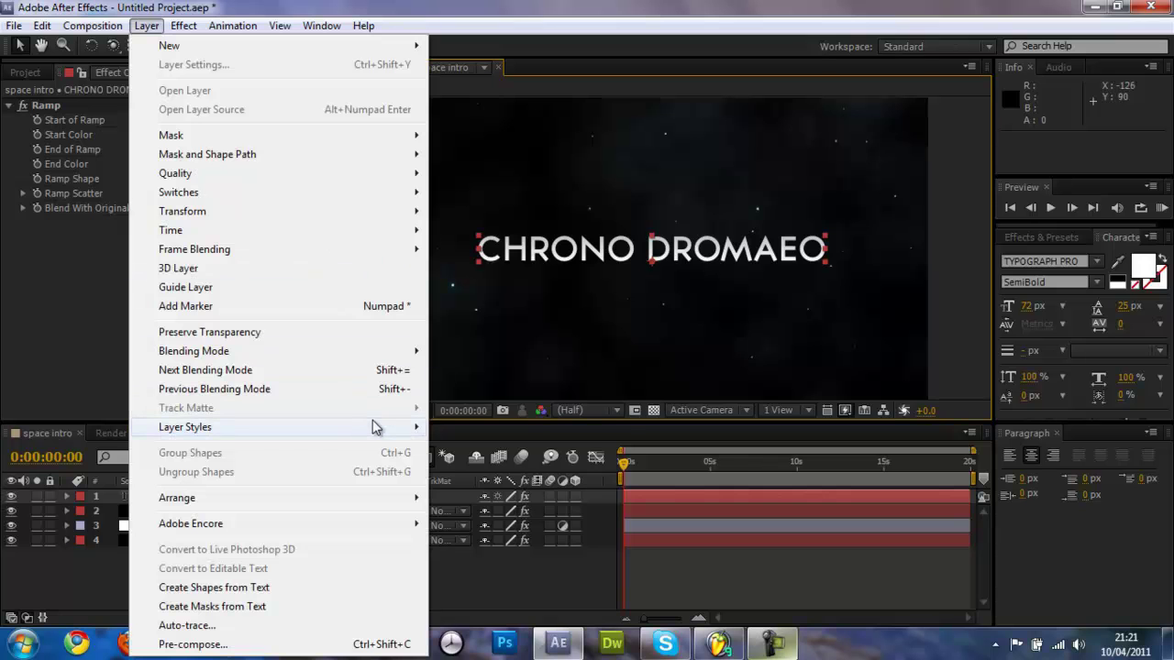
{"action": "mouse_move", "coordinate": [378, 428]}
{"action": "left_click", "coordinate": [543, 493]}
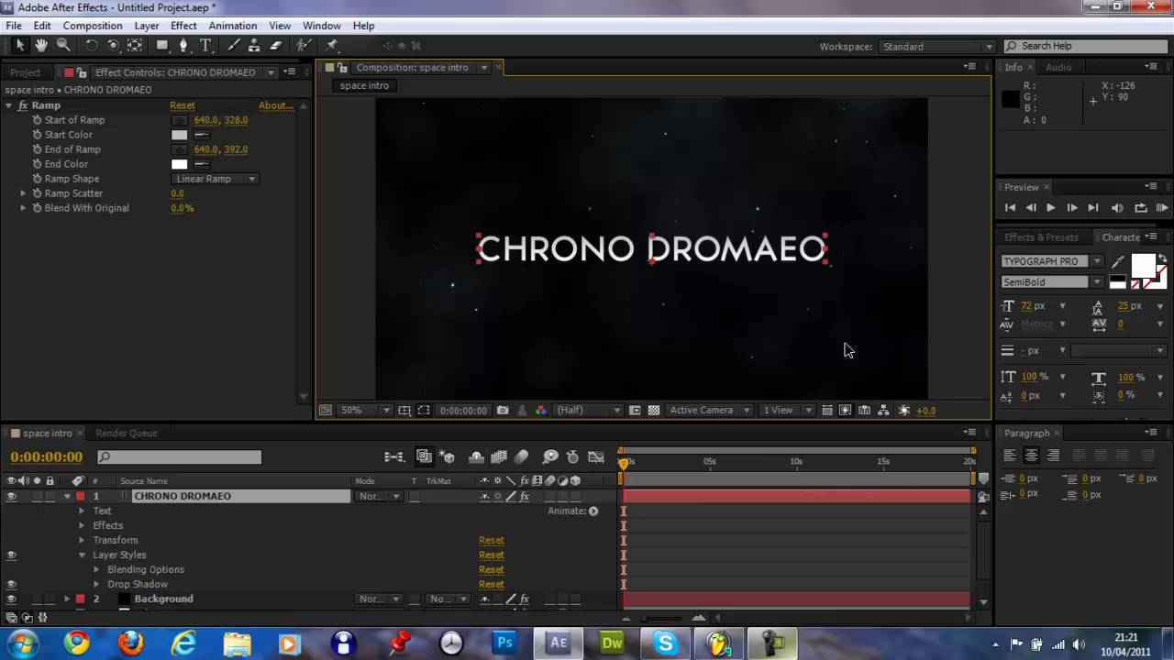
{"action": "left_click", "coordinate": [944, 328]}
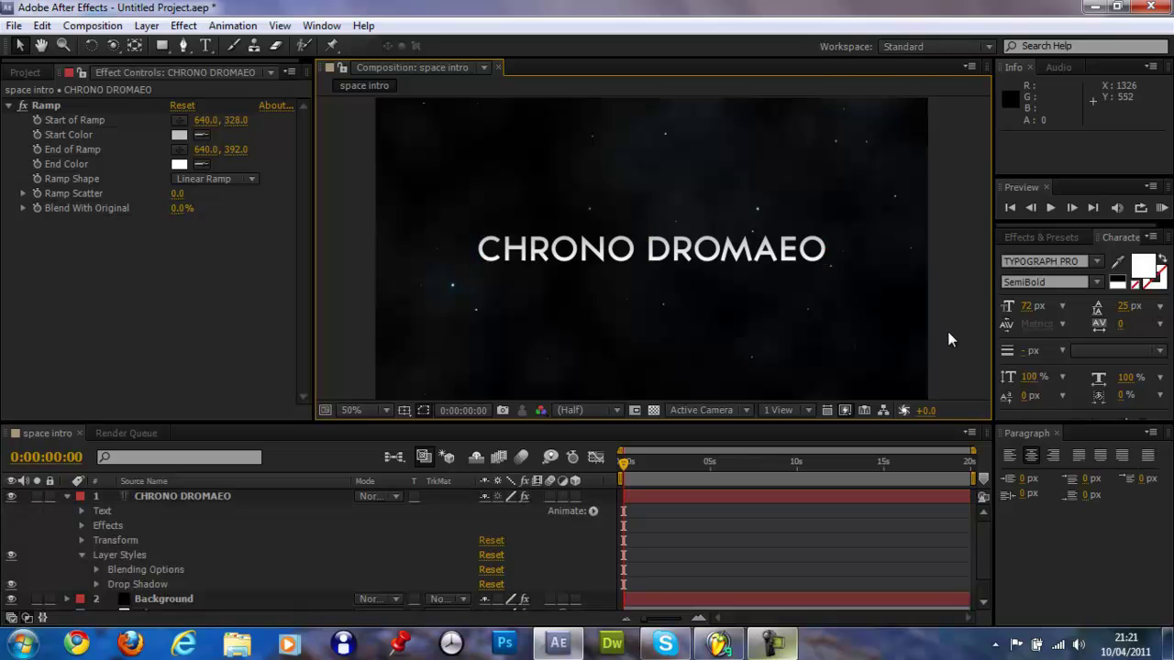
{"action": "left_click", "coordinate": [686, 259]}
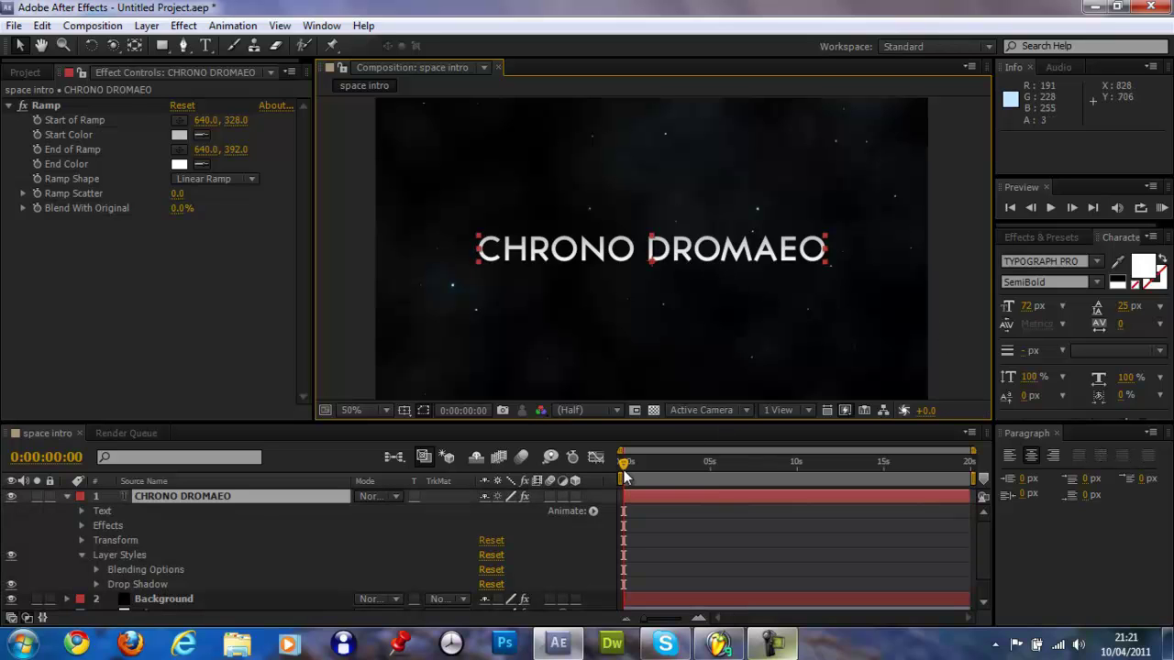
Scrub the preview to check the shadow, then collapse the title layer and keep it selected
{"action": "mouse_move", "coordinate": [623, 468]}
{"action": "left_mouse_down"}
{"action": "mouse_move", "coordinate": [675, 463]}
{"action": "mouse_move", "coordinate": [602, 466]}
{"action": "left_mouse_up"}
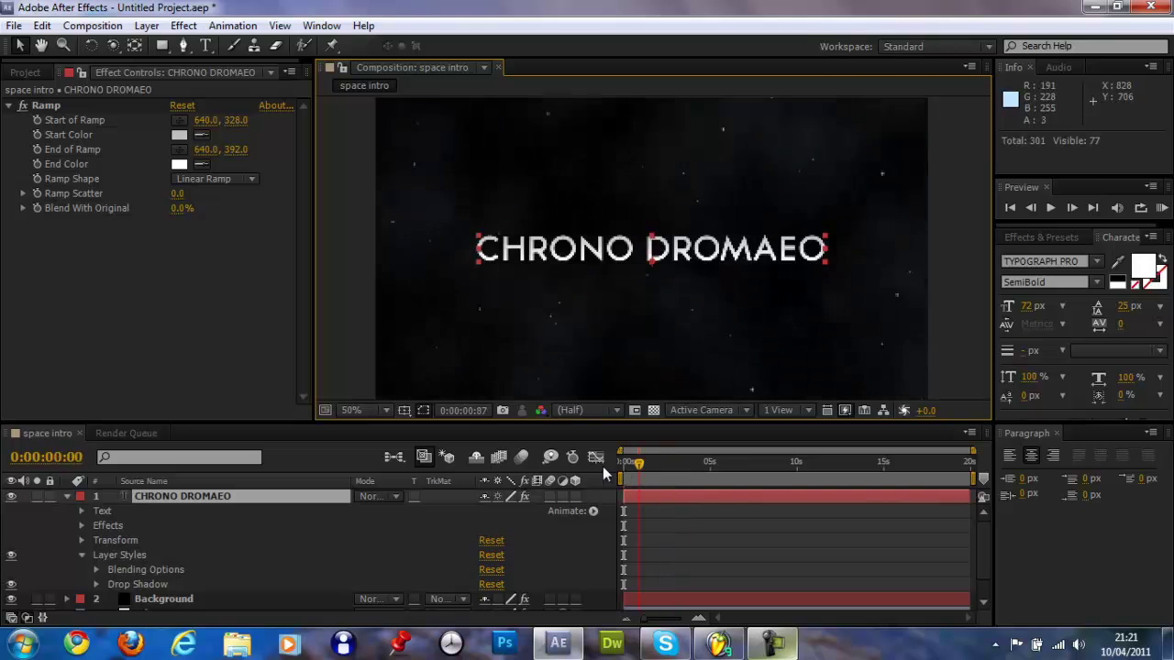
{"action": "left_click", "coordinate": [967, 316]}
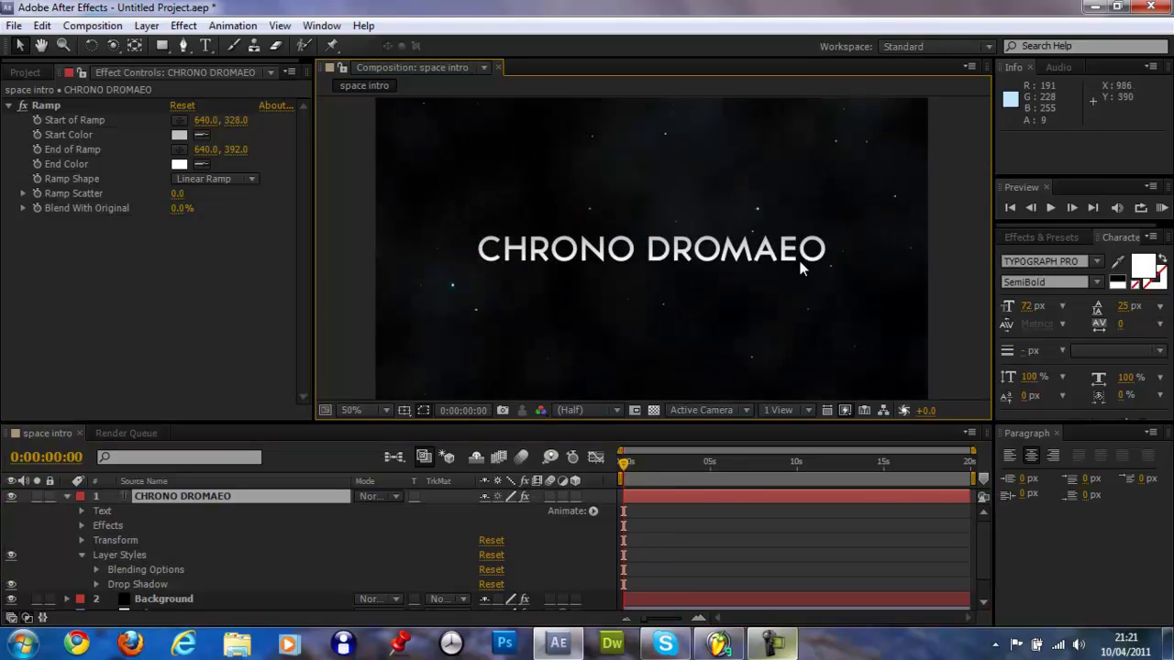
{"action": "left_click", "coordinate": [796, 258]}
{"action": "scroll", "coordinate": [245, 543], "scroll_direction": "down", "scroll_amount": 3}
{"action": "left_click", "coordinate": [197, 600], "text": "shift"}
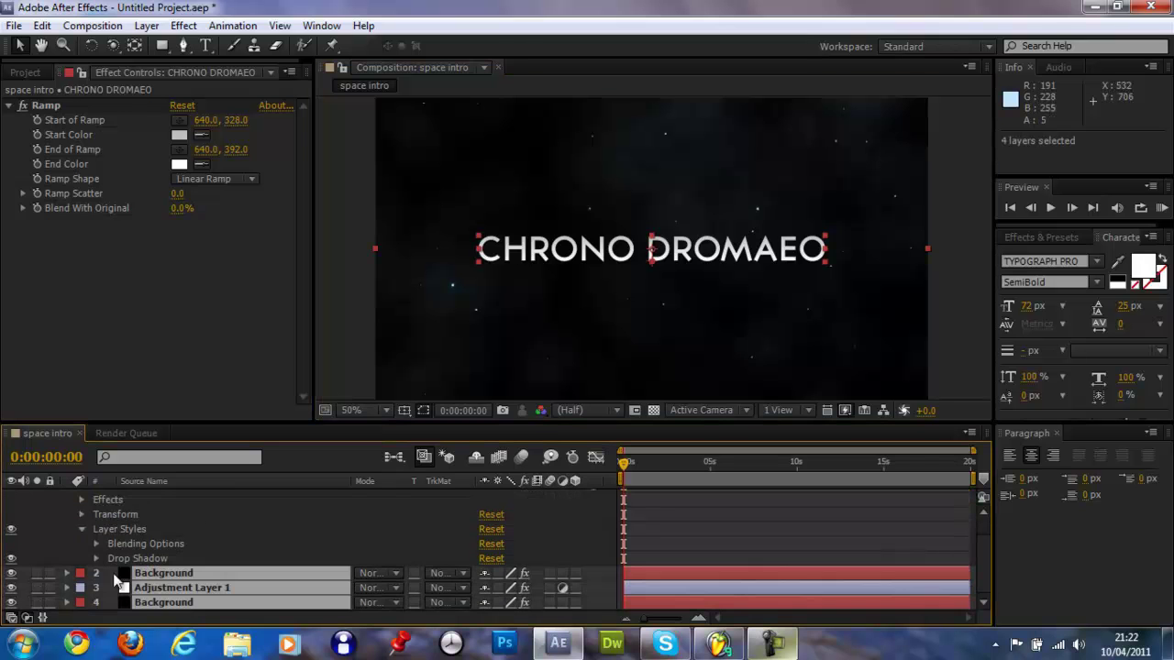
{"action": "scroll", "coordinate": [79, 569], "scroll_direction": "up", "scroll_amount": 3}
{"action": "left_click", "coordinate": [68, 496]}
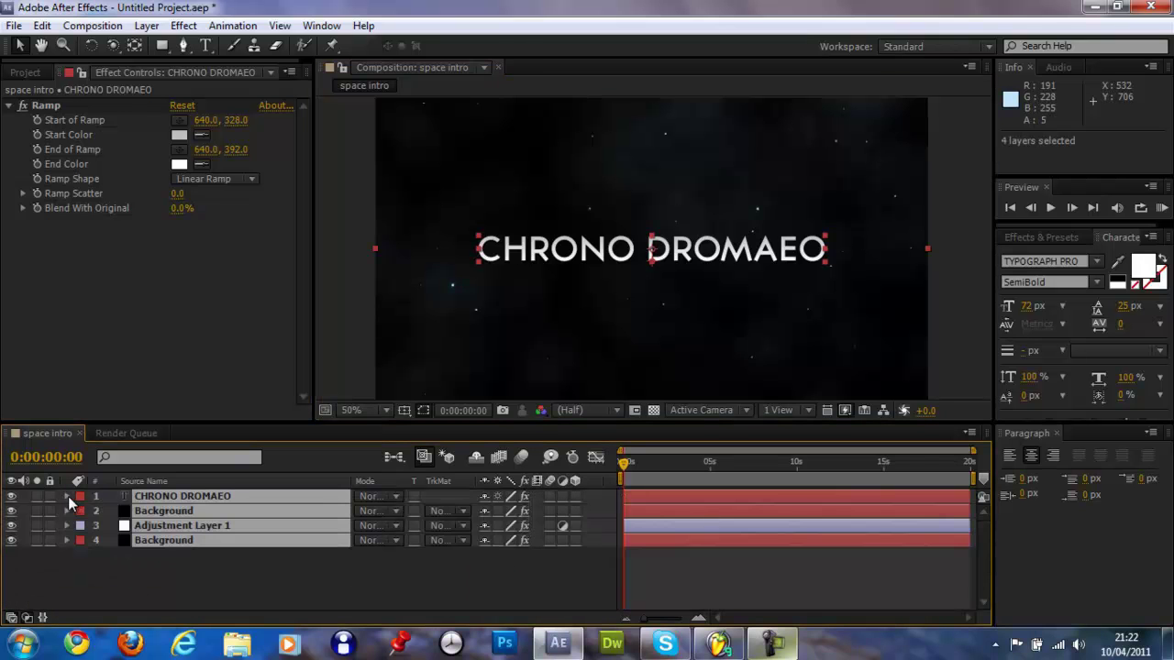
{"action": "key", "text": "F2"}
{"action": "left_click", "coordinate": [242, 495]}
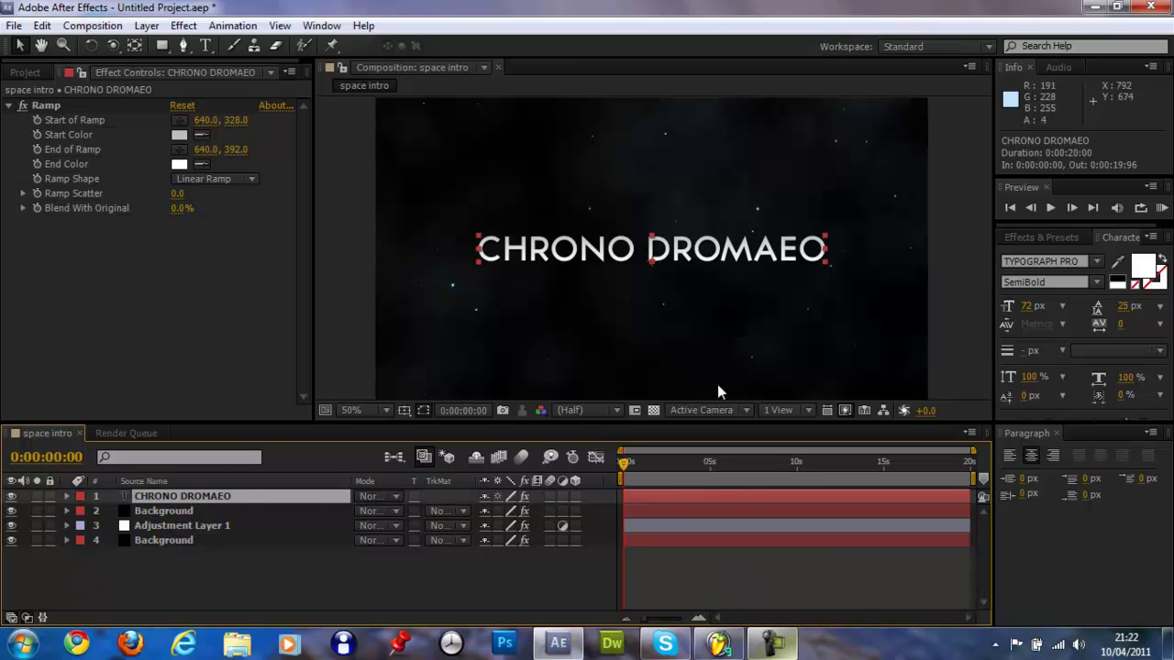
Apply Fast Blur to the CHRONO DROMAEO title
{"action": "left_click", "coordinate": [183, 25]}
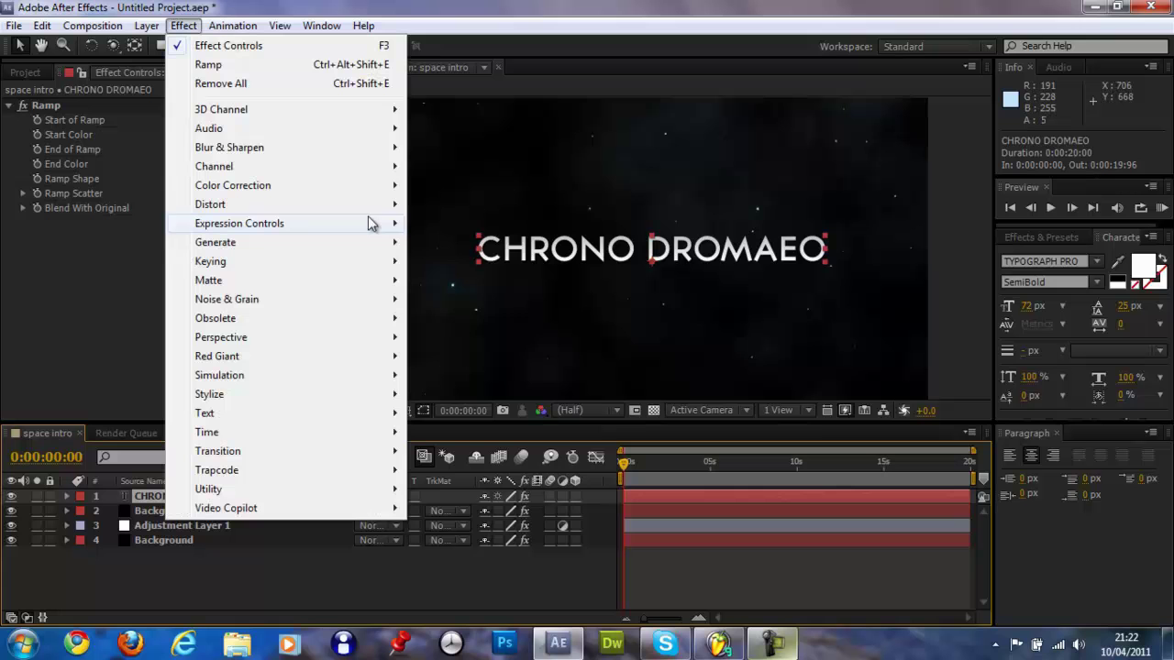
{"action": "mouse_move", "coordinate": [387, 156]}
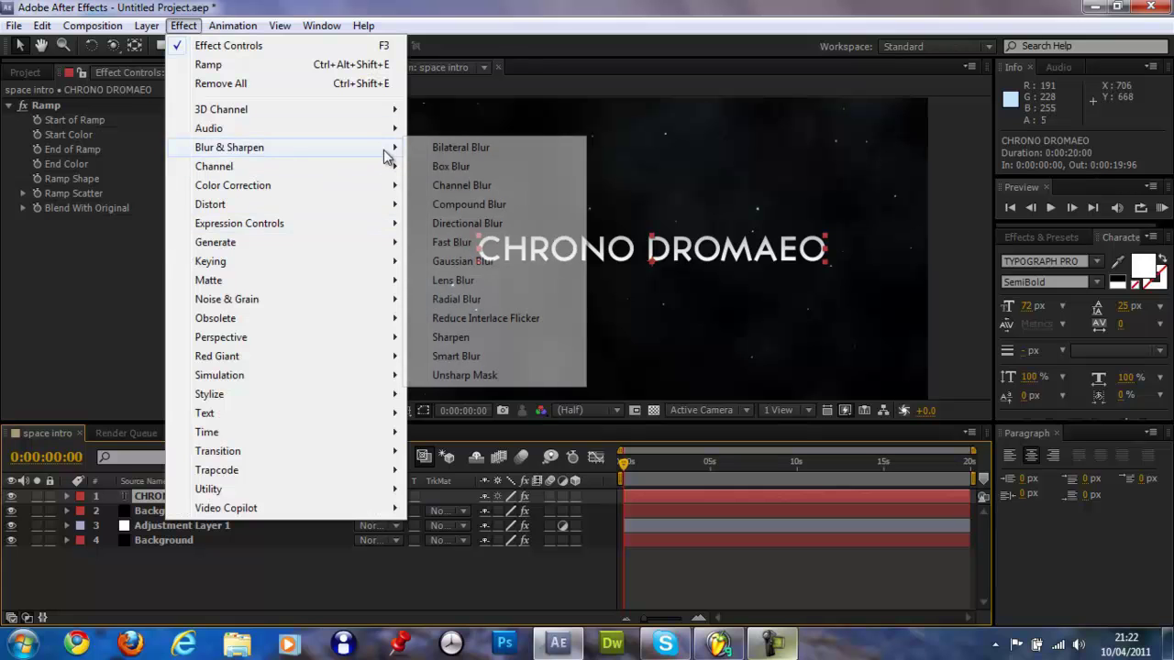
{"action": "left_click", "coordinate": [487, 244]}
{"action": "left_click", "coordinate": [210, 495]}
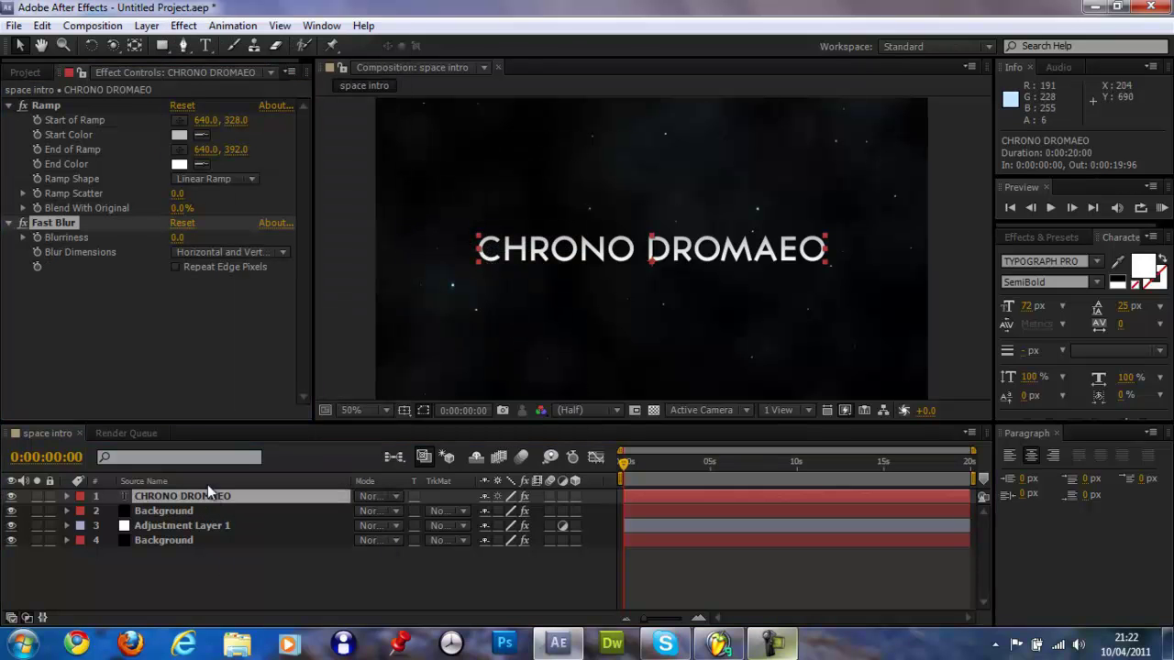
Set Fast Blur Blurriness to 100 and preview around 1 second at full quality
{"action": "left_click", "coordinate": [39, 237]}
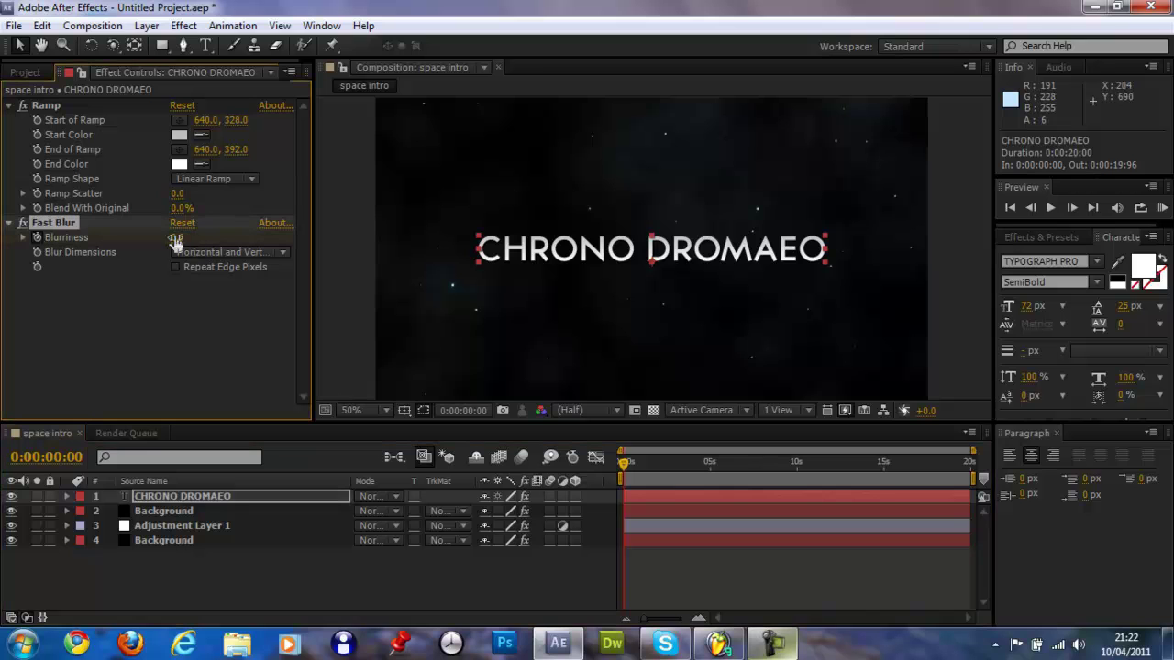
{"action": "left_click", "coordinate": [176, 238]}
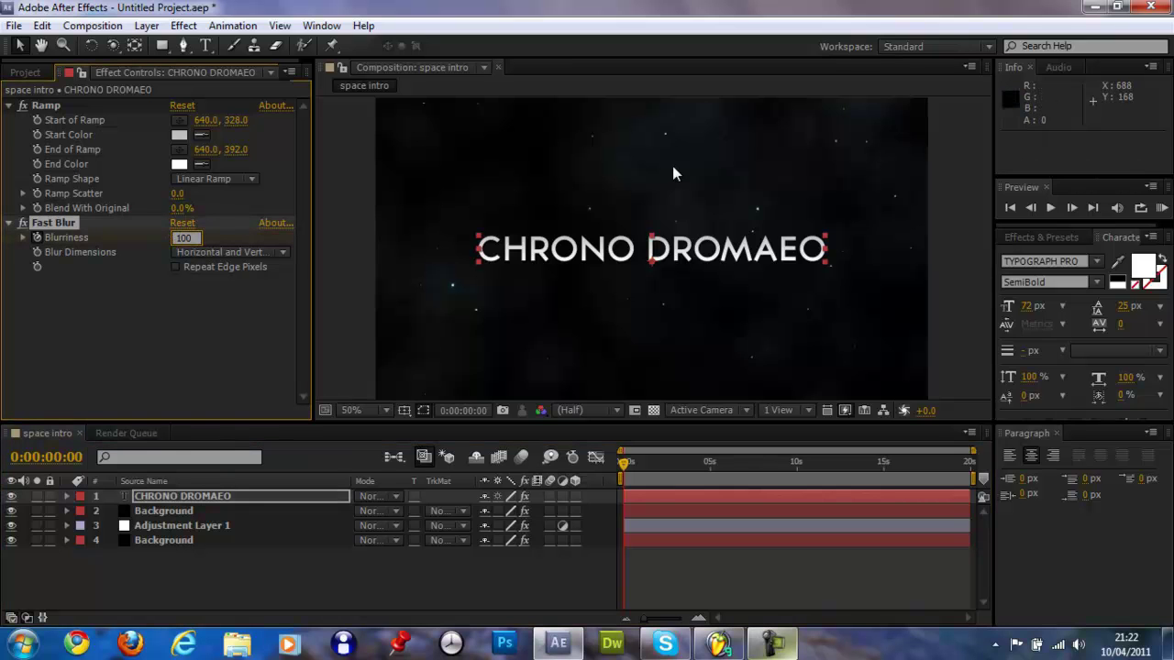
{"action": "key", "text": "Return"}
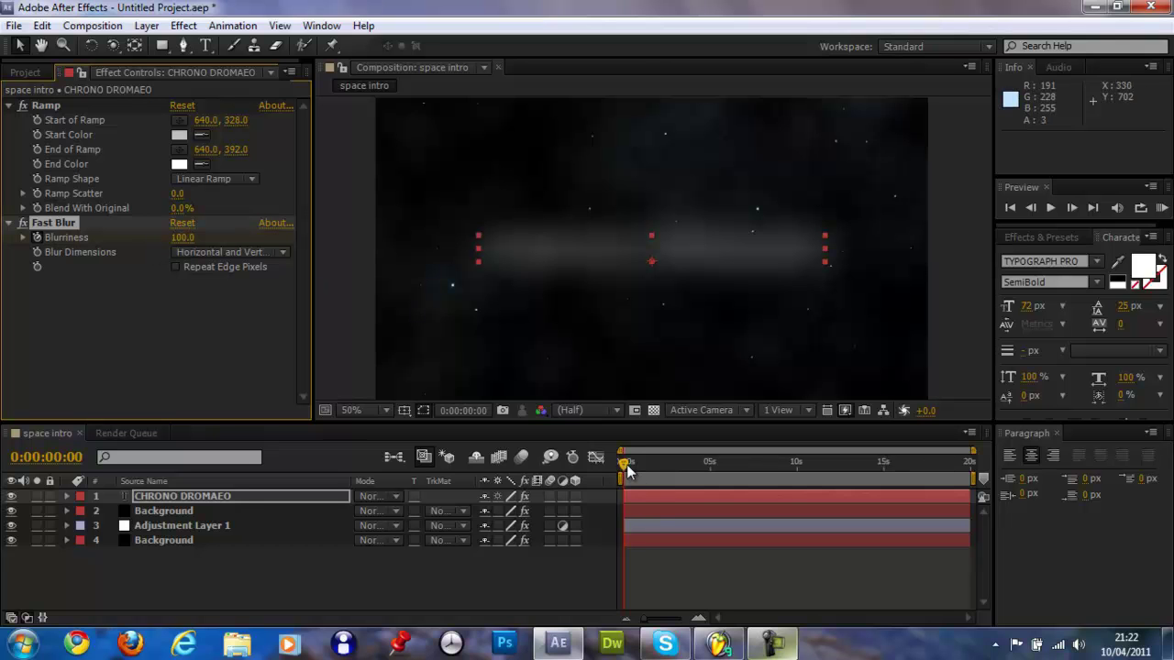
{"action": "left_click_drag", "start_coordinate": [626, 464], "coordinate": [644, 461]}
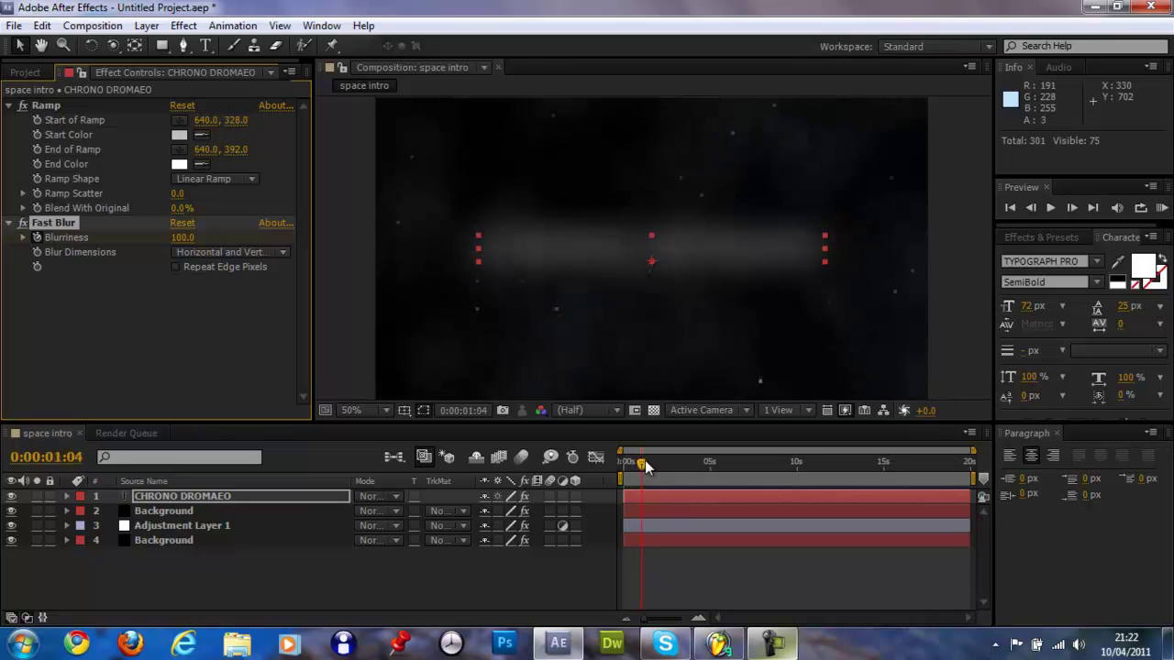
{"action": "left_click", "coordinate": [540, 412]}
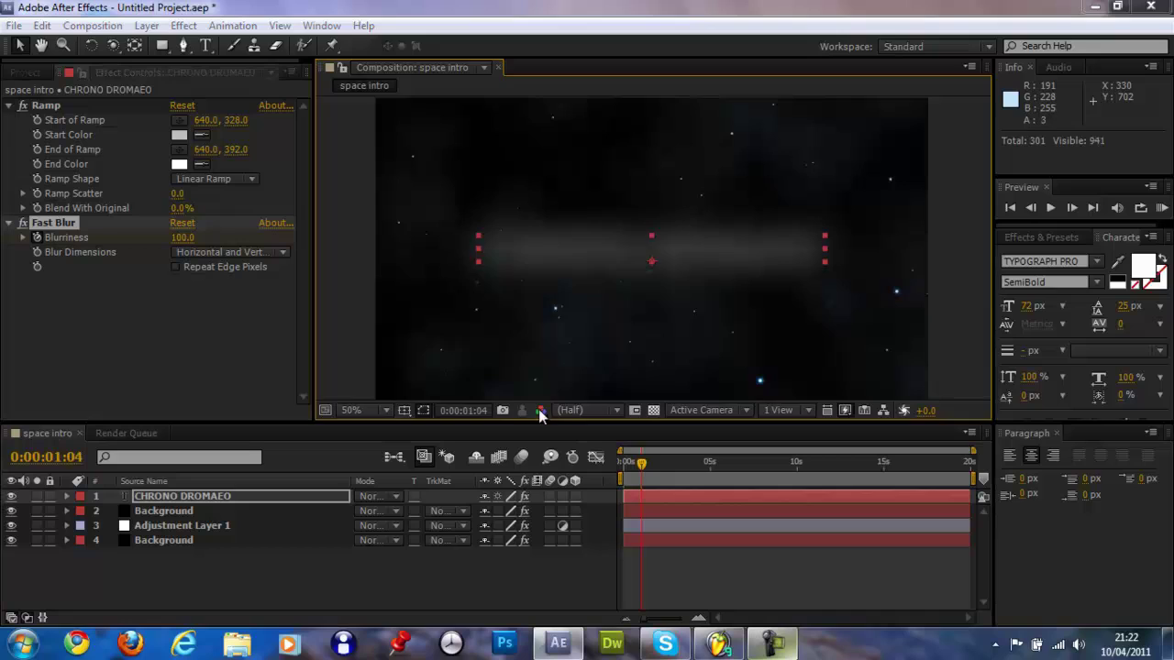